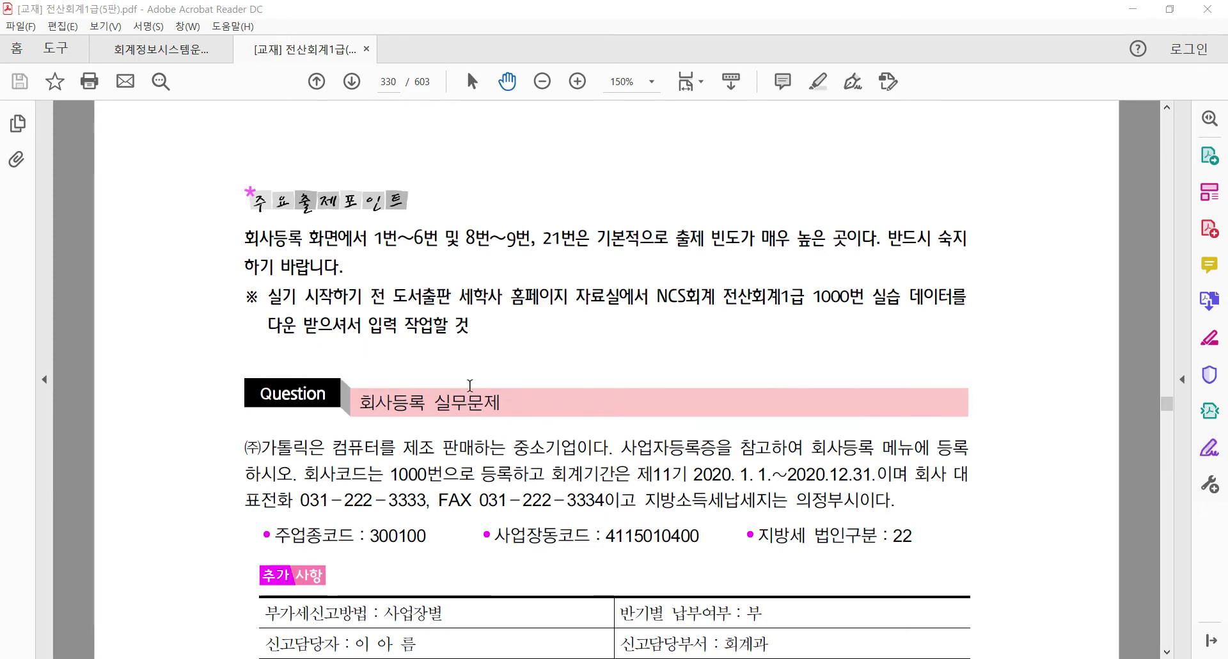
scroll(411, 334, "up", 3)
scroll(572, 408, "down", 1)
scroll(572, 407, "down", 4)
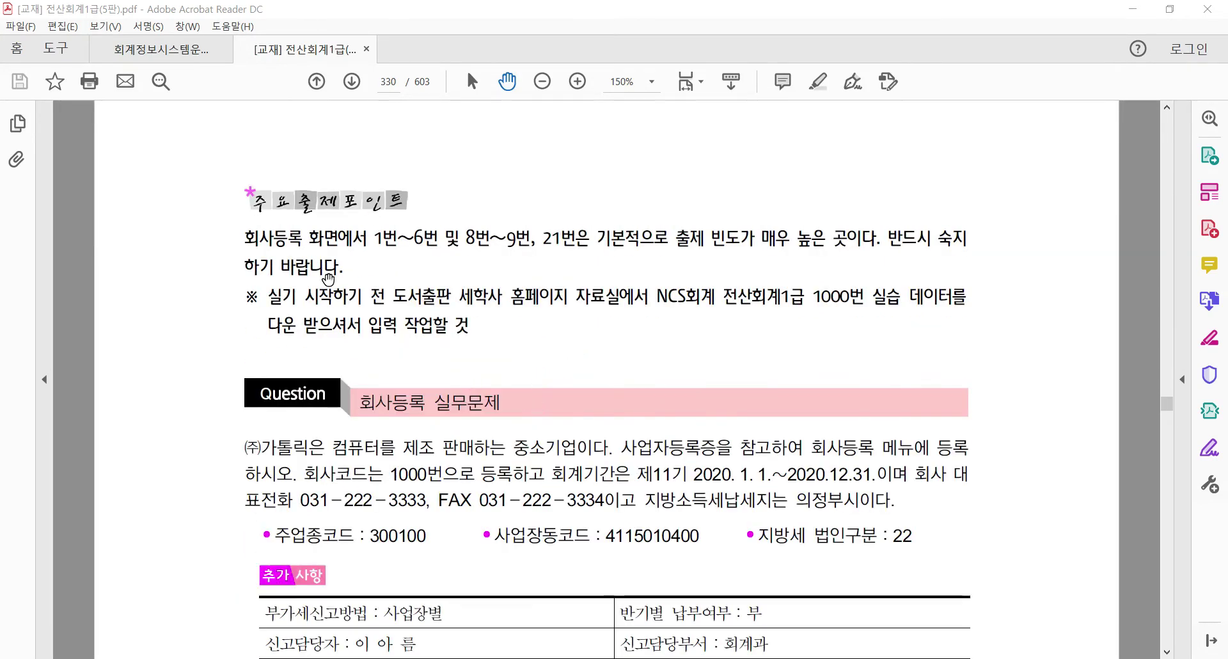
scroll(328, 280, "down", 1)
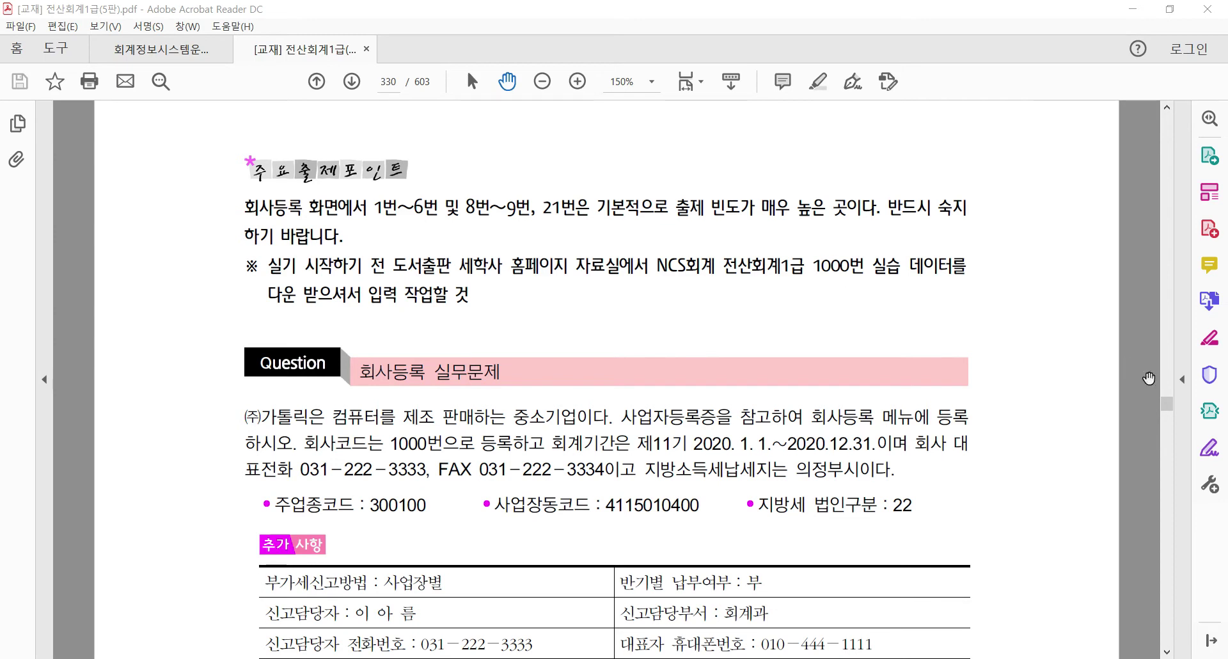
left_click_drag(1175, 408, 1172, 408)
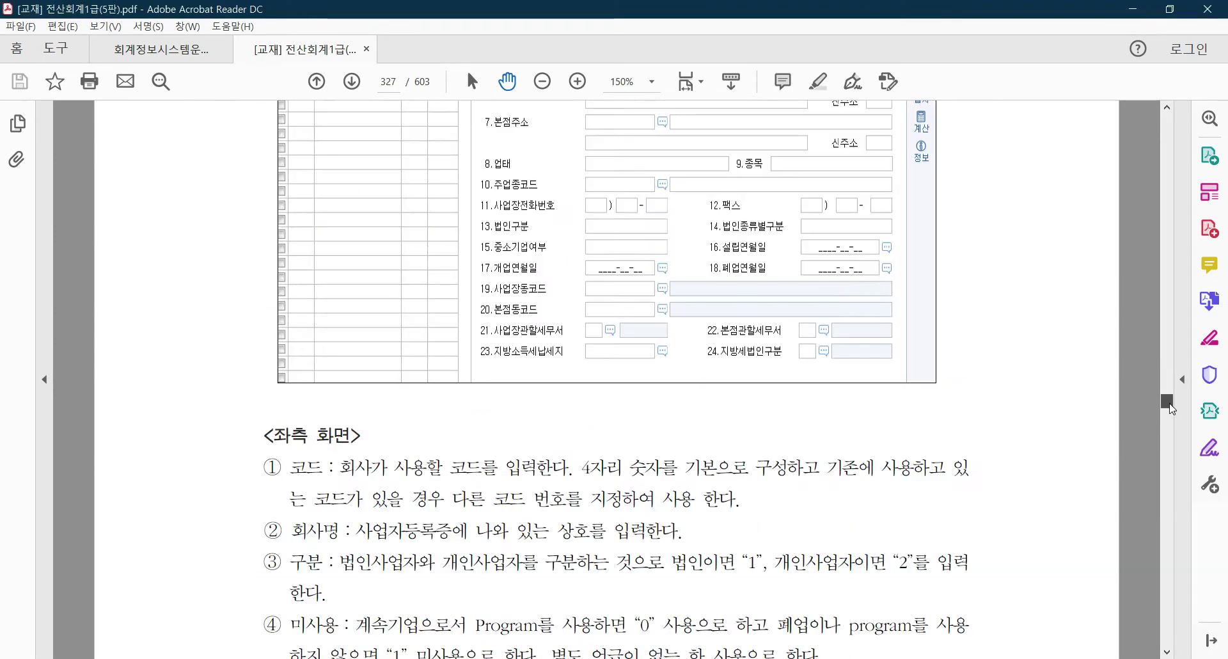
scroll(838, 403, "up", 3)
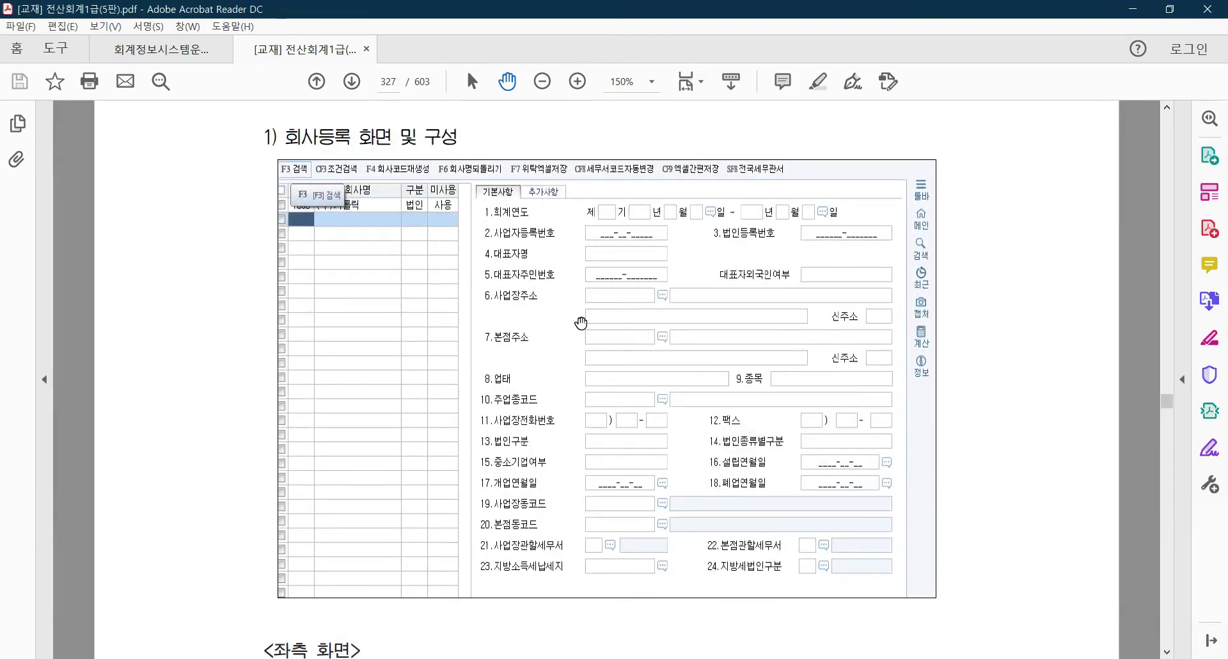
scroll(526, 293, "up", 10)
scroll(553, 300, "down", 15)
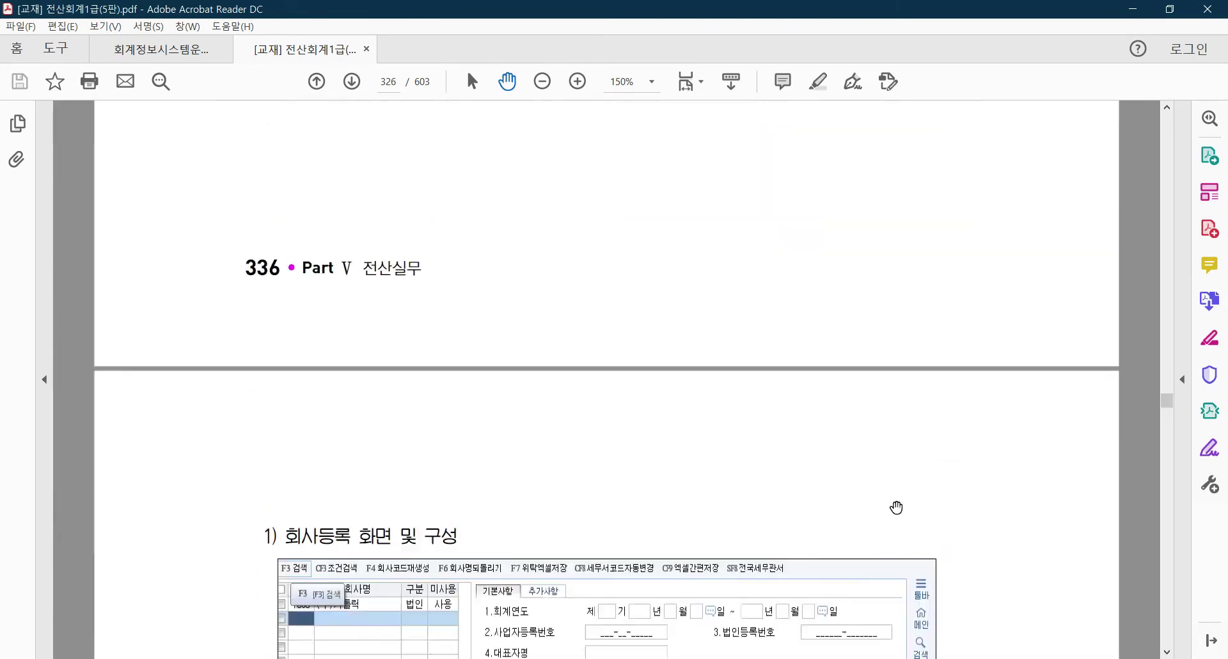
scroll(483, 459, "down", 4)
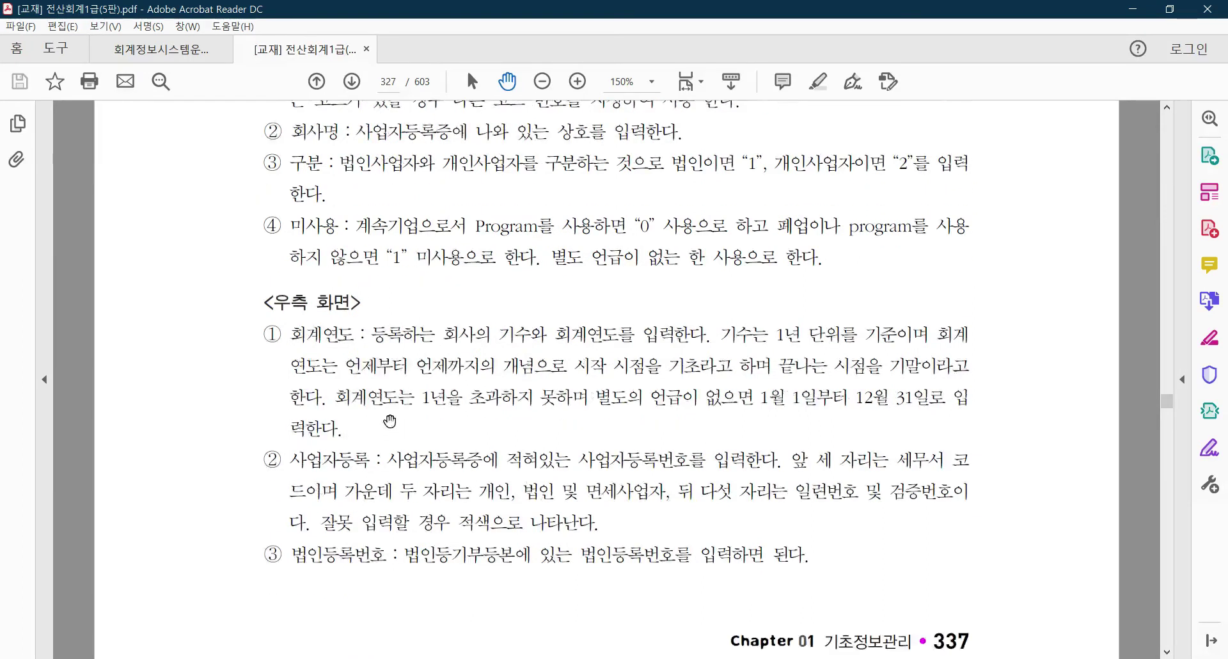
scroll(521, 266, "up", 13)
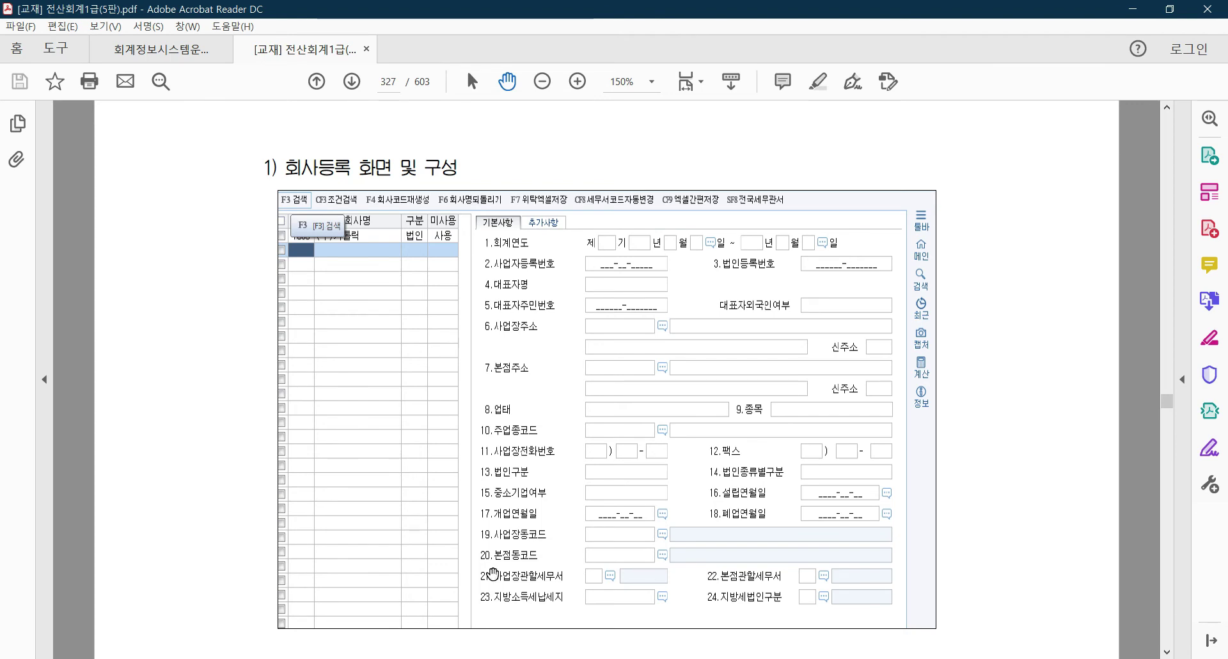
scroll(491, 574, "down", 2)
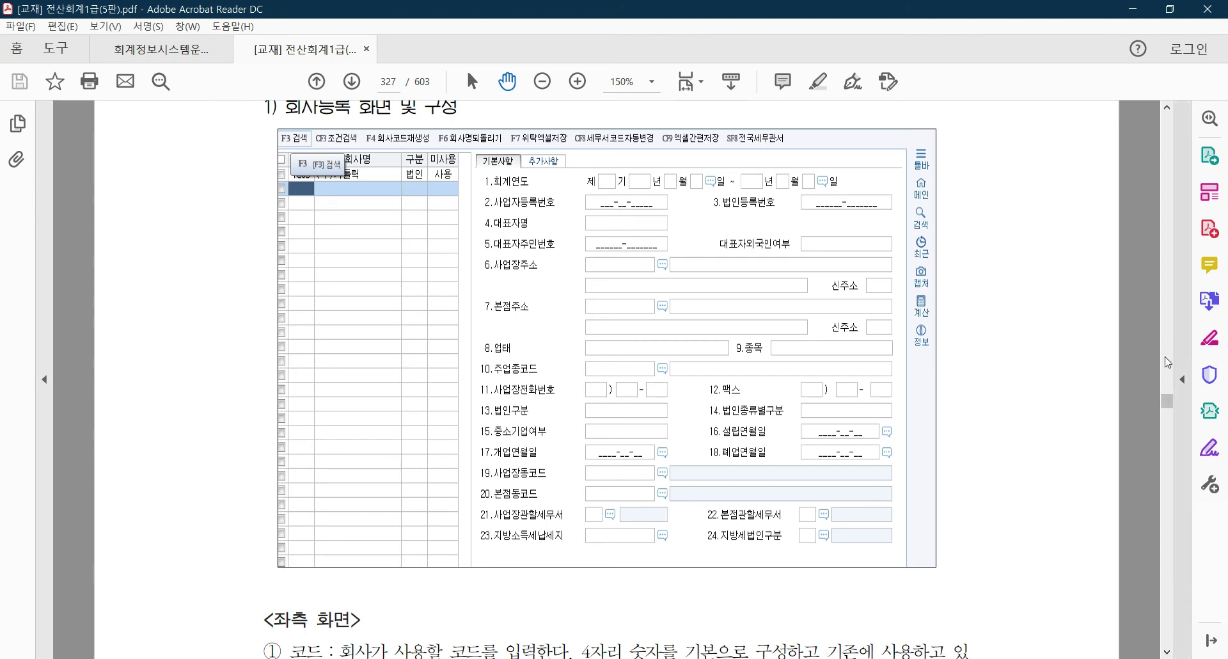
scroll(1036, 497, "down", 12)
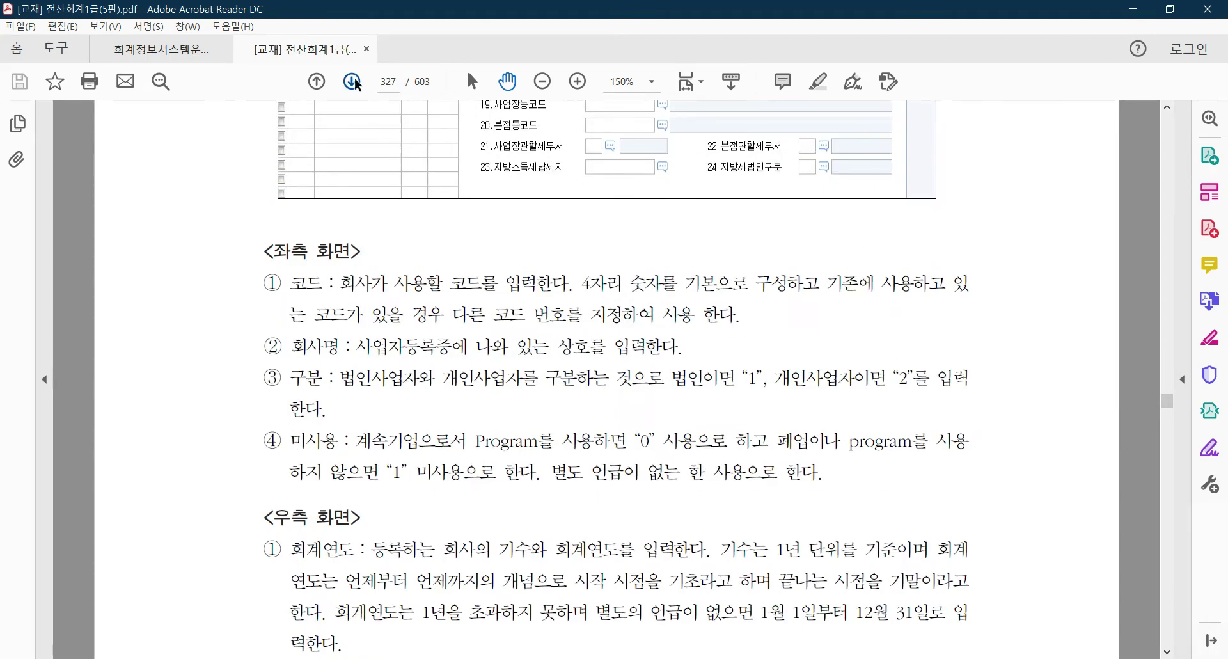
left_click(354, 83)
left_click(356, 80)
left_click(354, 82)
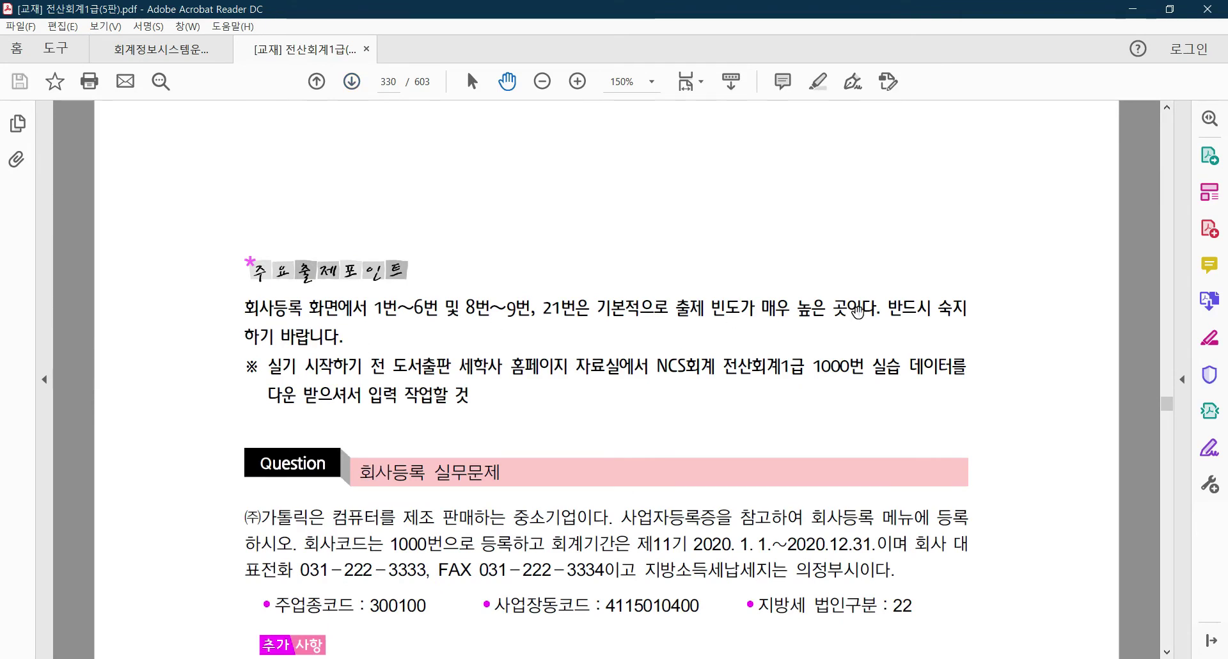
scroll(935, 320, "down", 5)
scroll(618, 291, "down", 2)
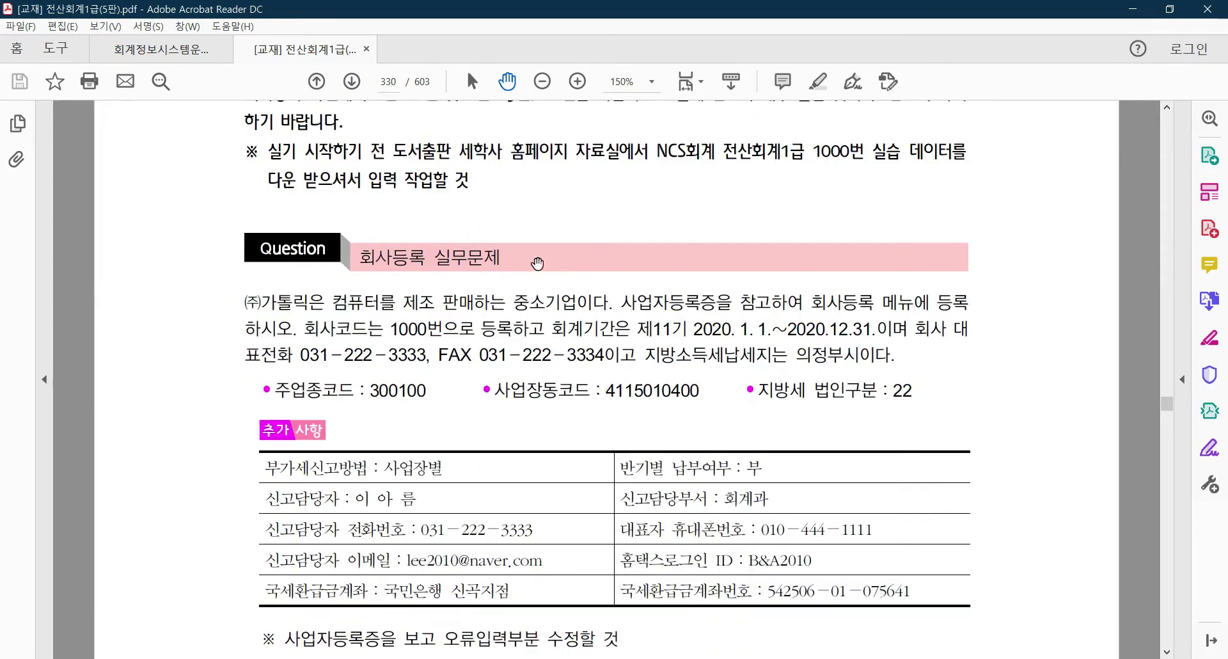
scroll(523, 261, "up", 1)
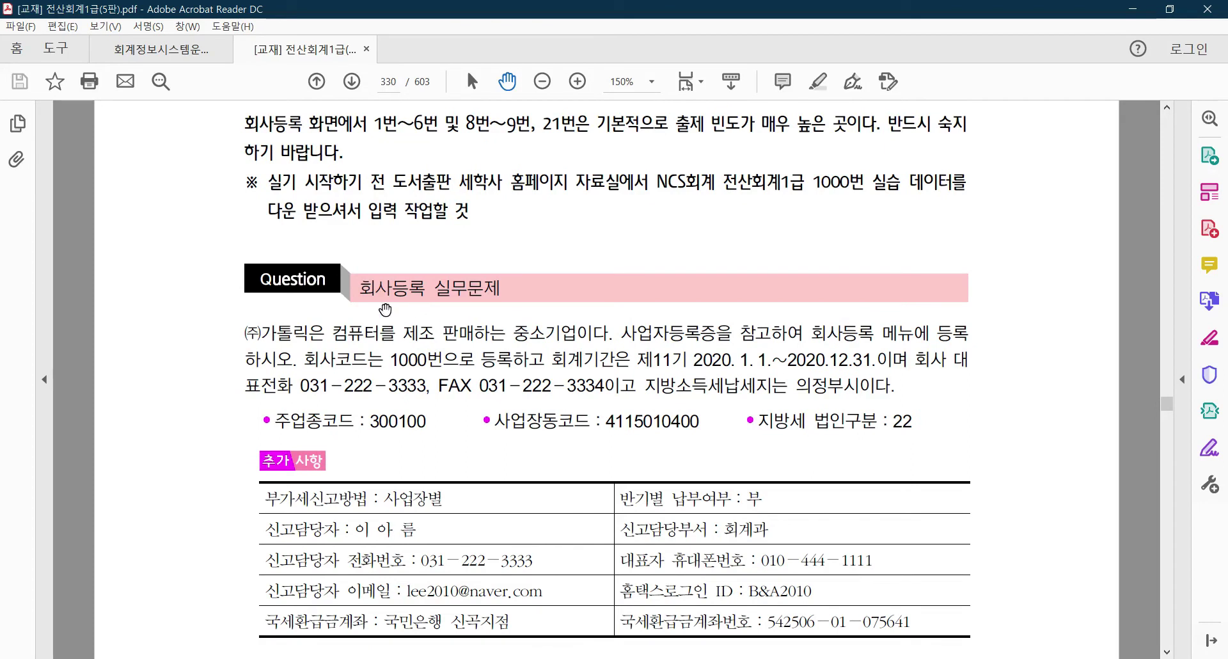
scroll(451, 318, "down", 2)
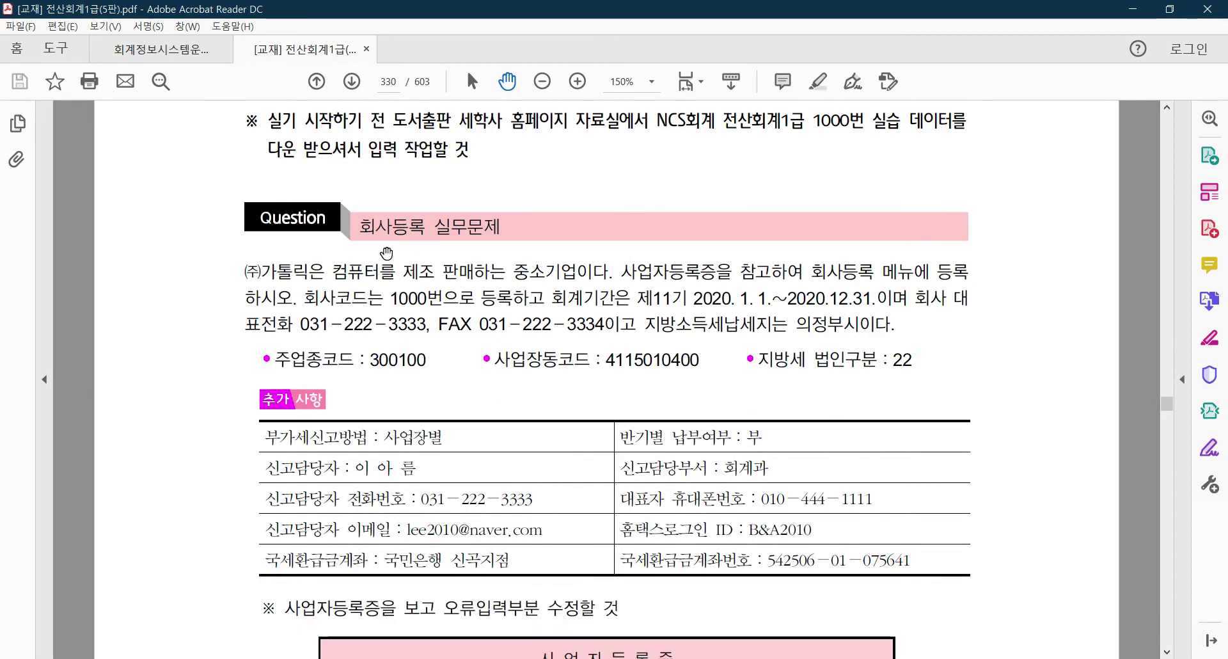
scroll(512, 322, "down", 1)
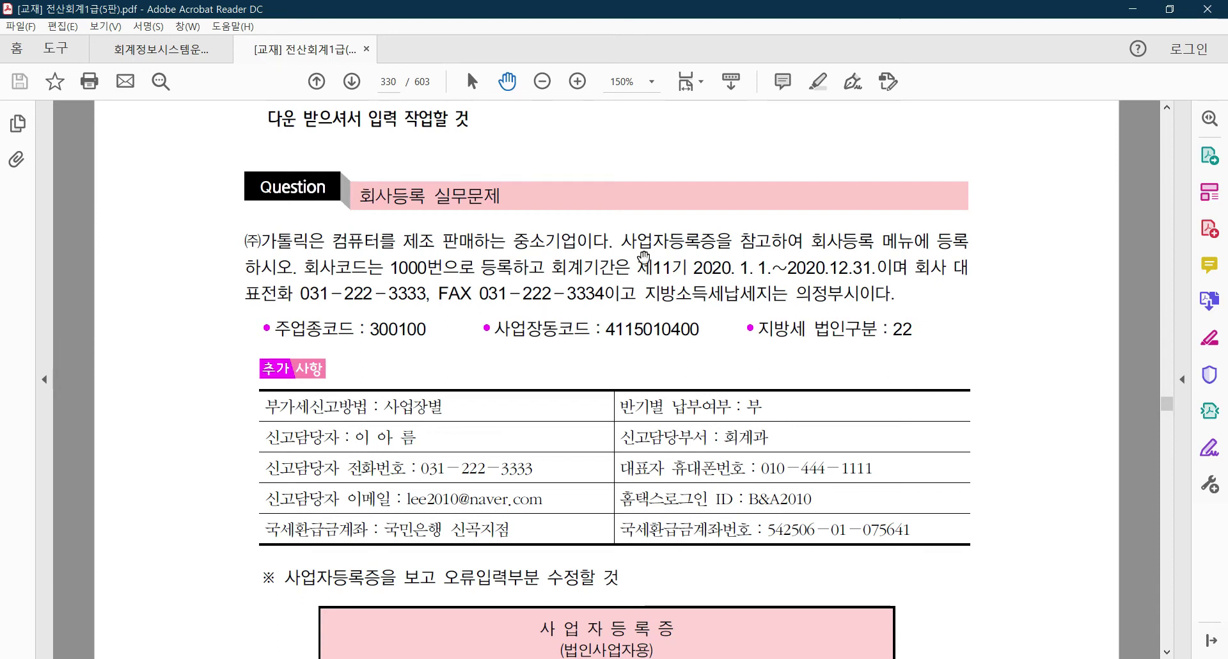
Highlight the sentence '사업자등록증을 참고하여 회사등록 메뉴에 등록하시오.' in yellow
left_click(818, 81)
left_click_drag(621, 242, 298, 267)
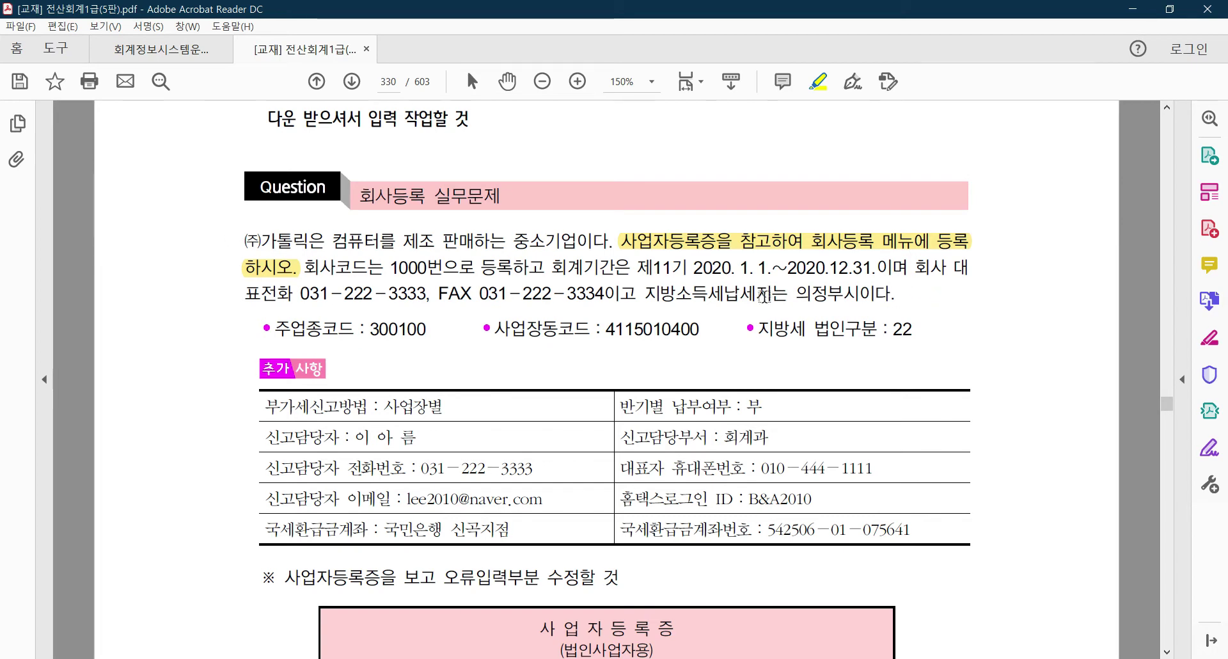
Scroll page 330 until the full ㈜가톨릭 사업자등록증 certificate box is visible
scroll(301, 391, "down", 2)
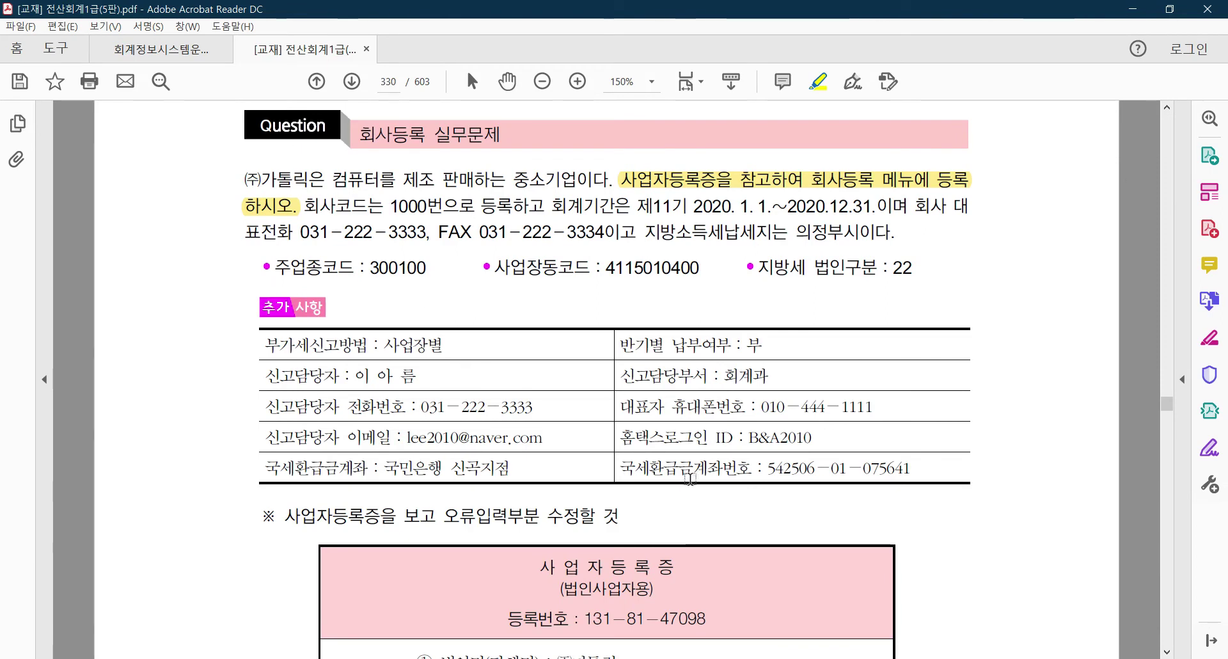
scroll(698, 490, "down", 3)
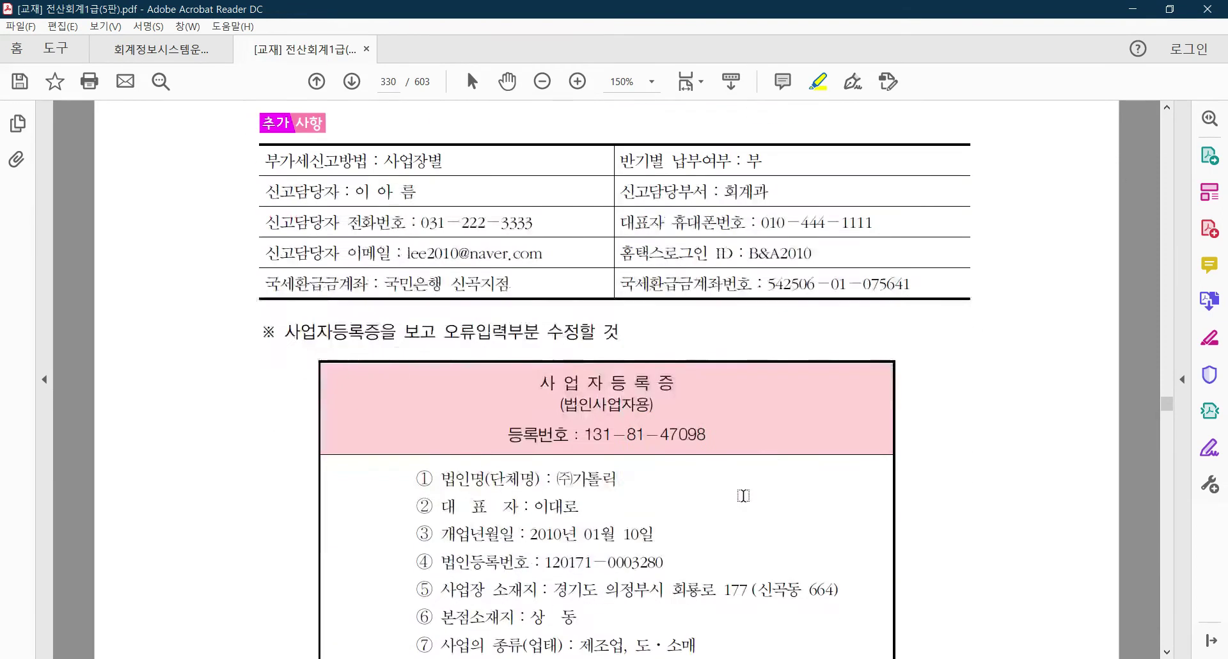
scroll(743, 495, "down", 3)
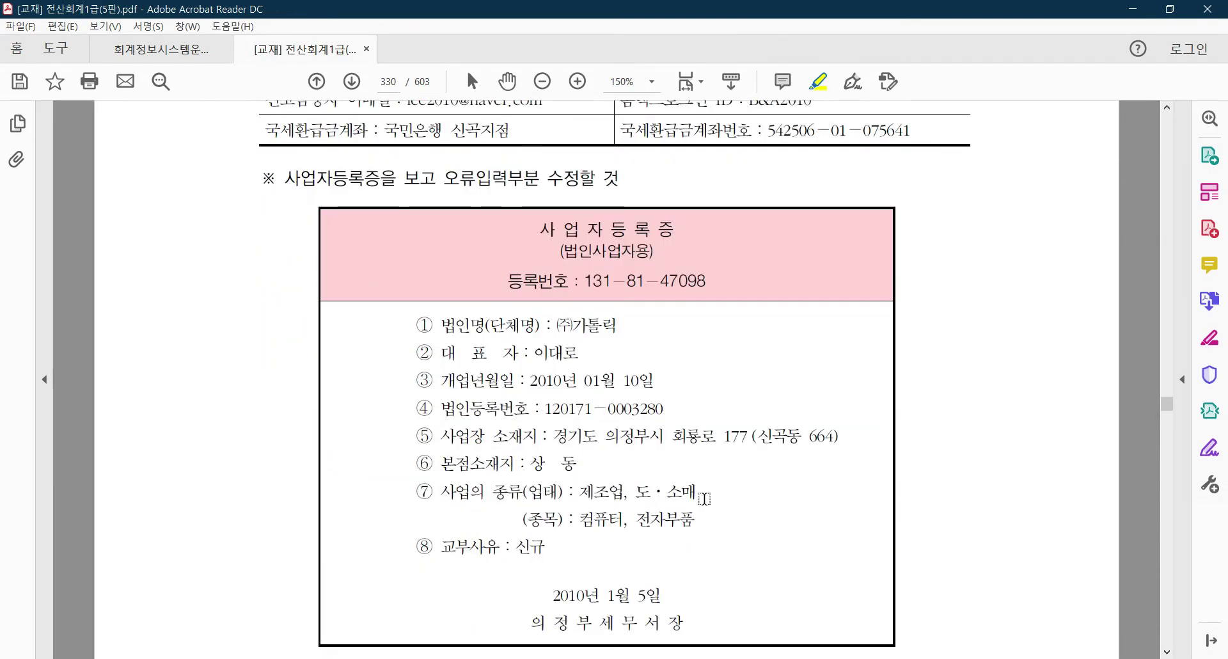
scroll(704, 498, "up", 1)
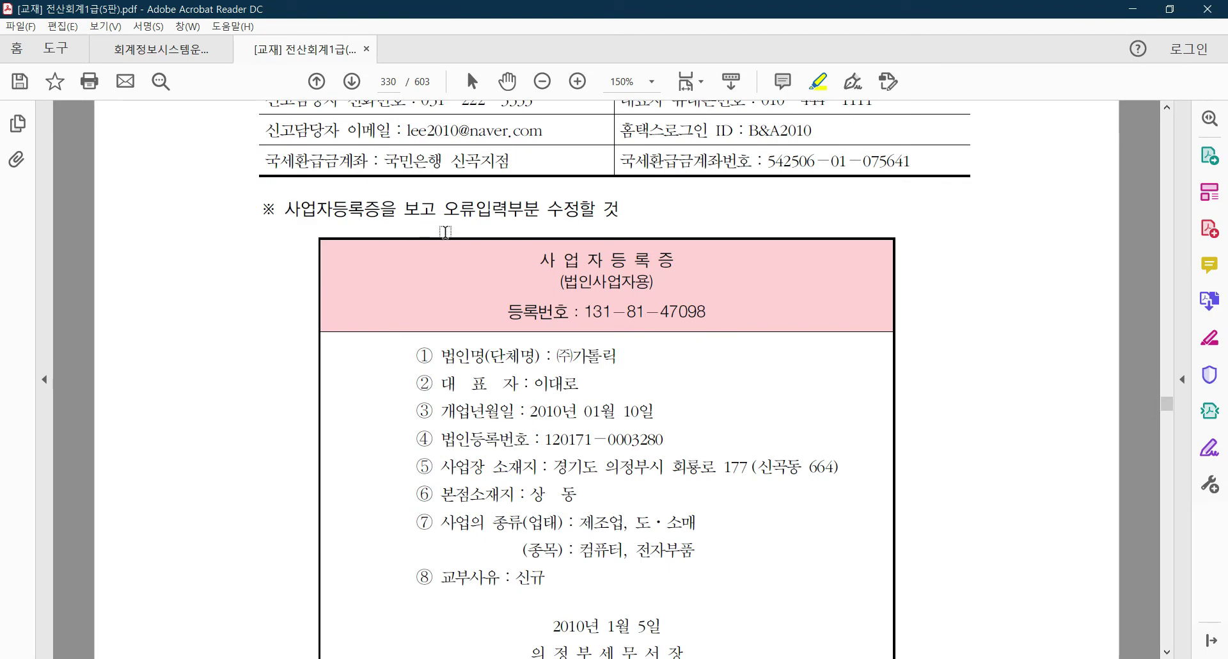
scroll(730, 371, "down", 1)
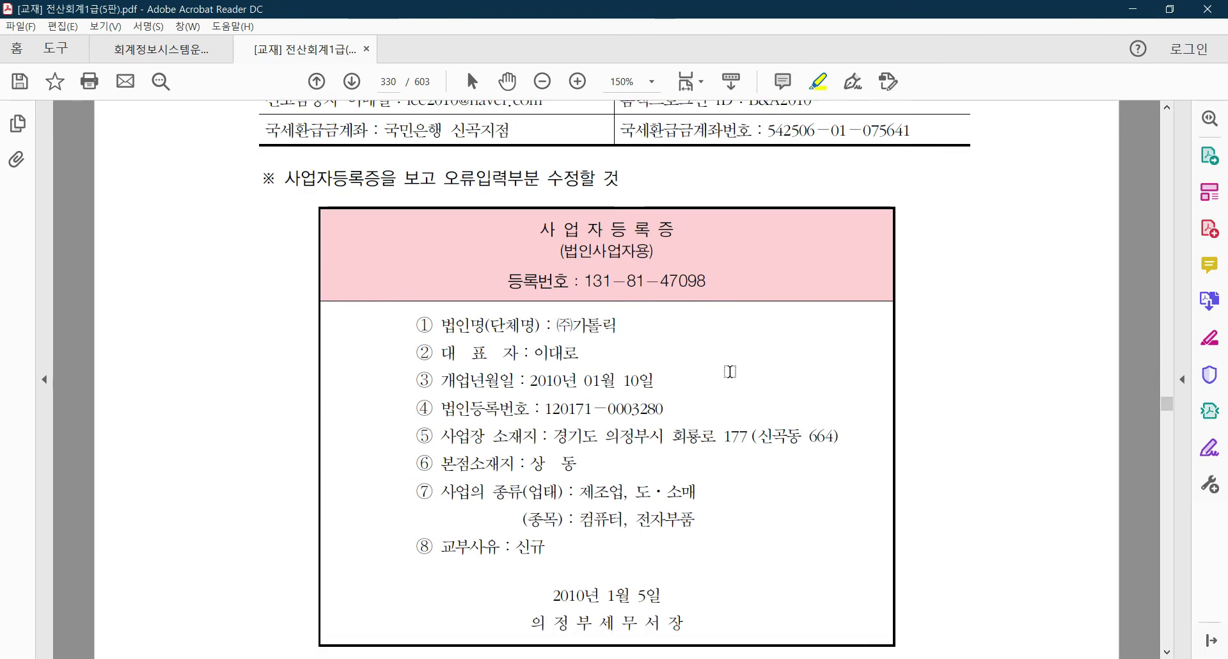
scroll(730, 372, "down", 2)
scroll(730, 381, "down", 3)
scroll(722, 396, "up", 3)
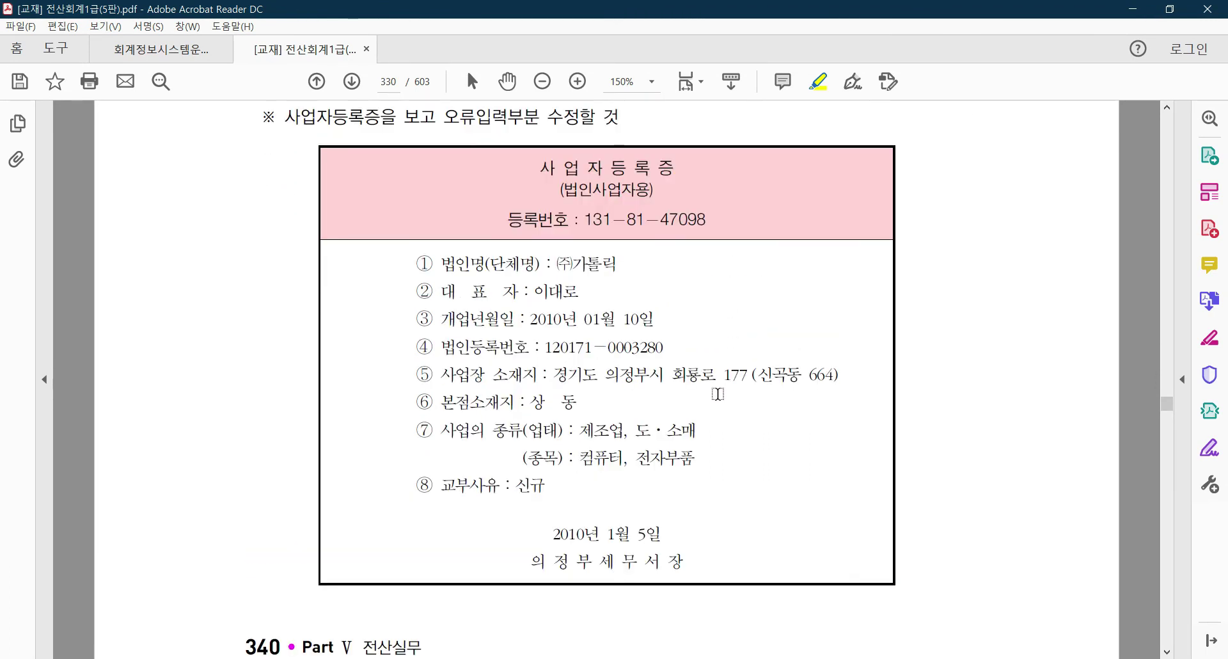
scroll(675, 330, "up", 1)
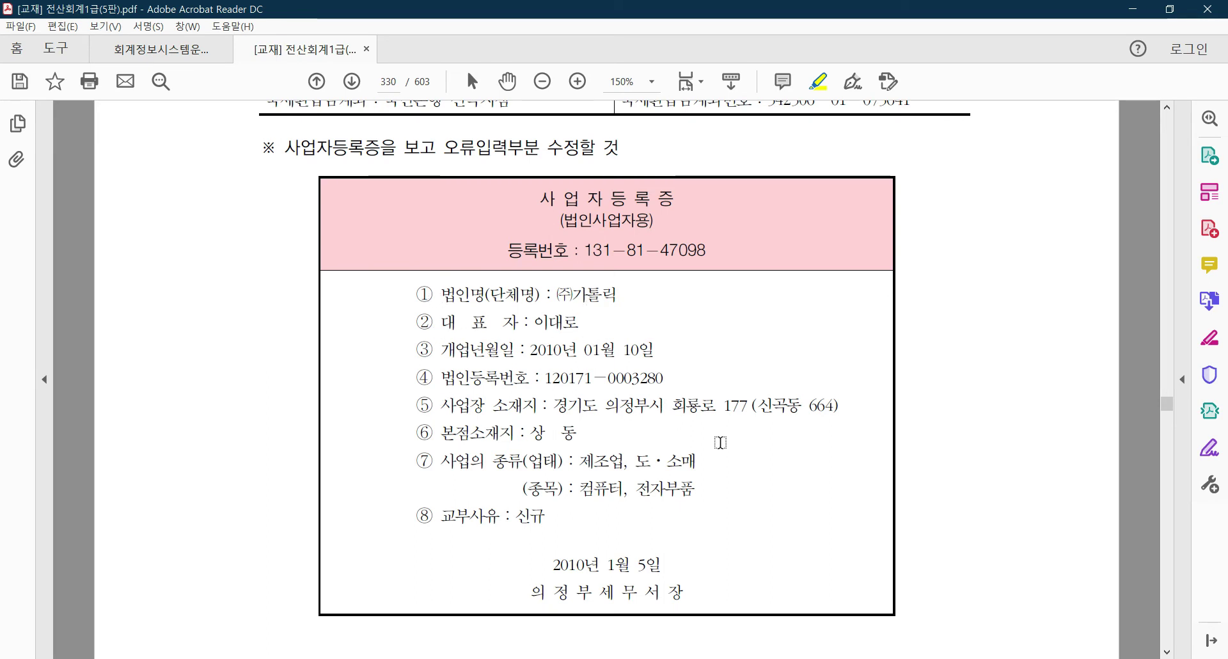
Minimize Acrobat and open 사업자등록증_샘플.jpg from the desktop in Photos
left_click(1145, 13)
double_click(28, 309)
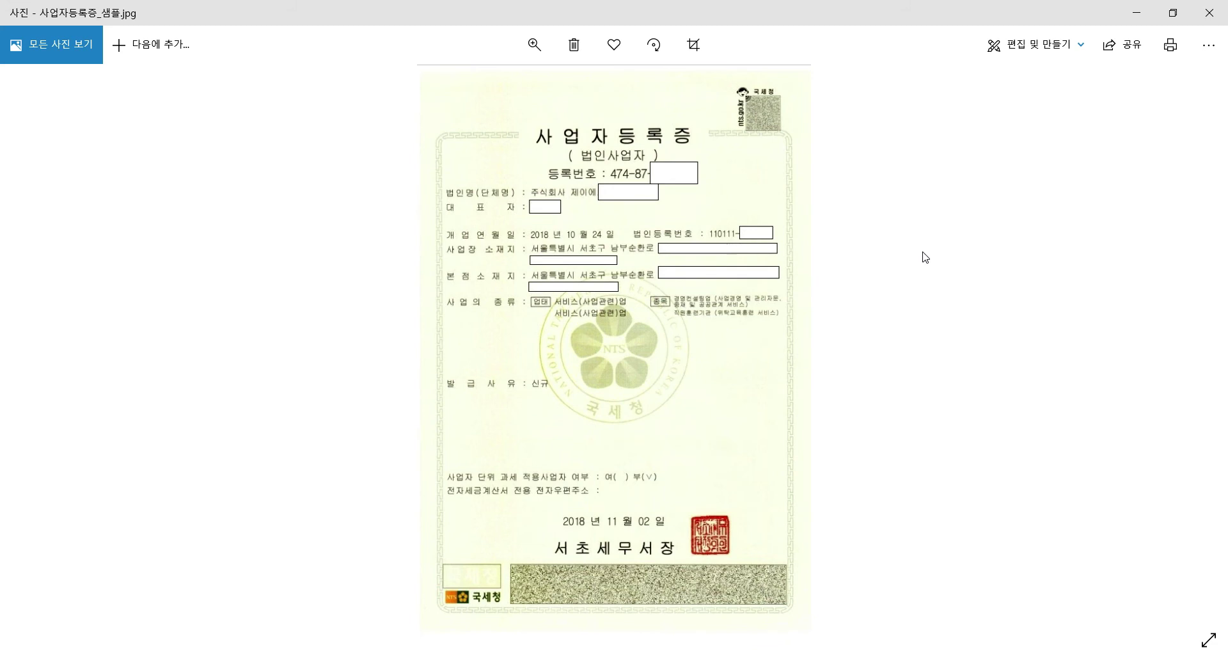
Close the certificate image, view 등기부등본_샘플.jpg, then put it away to show the desktop
left_click(1206, 15)
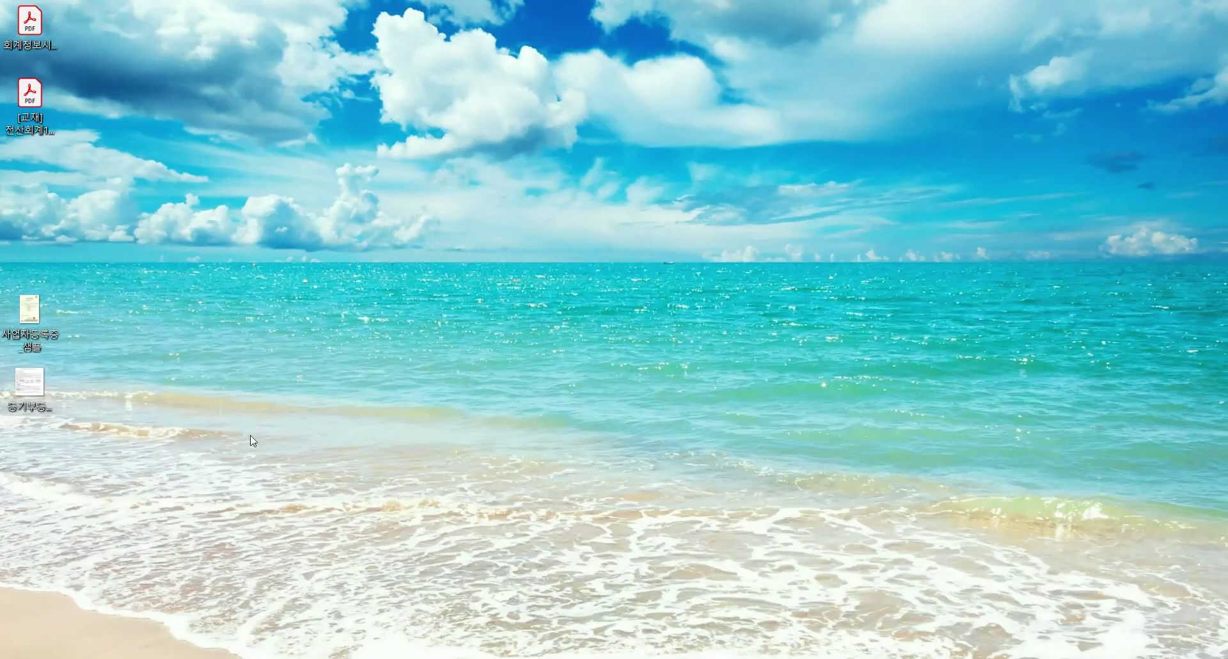
double_click(36, 395)
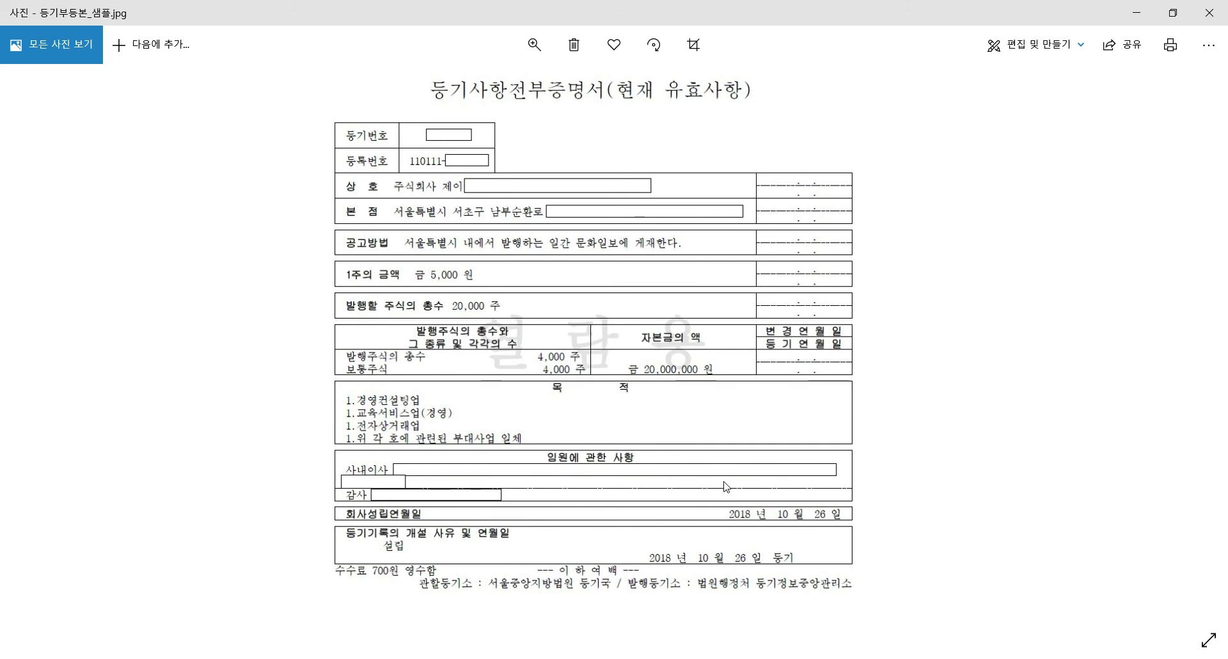
left_click(1136, 13)
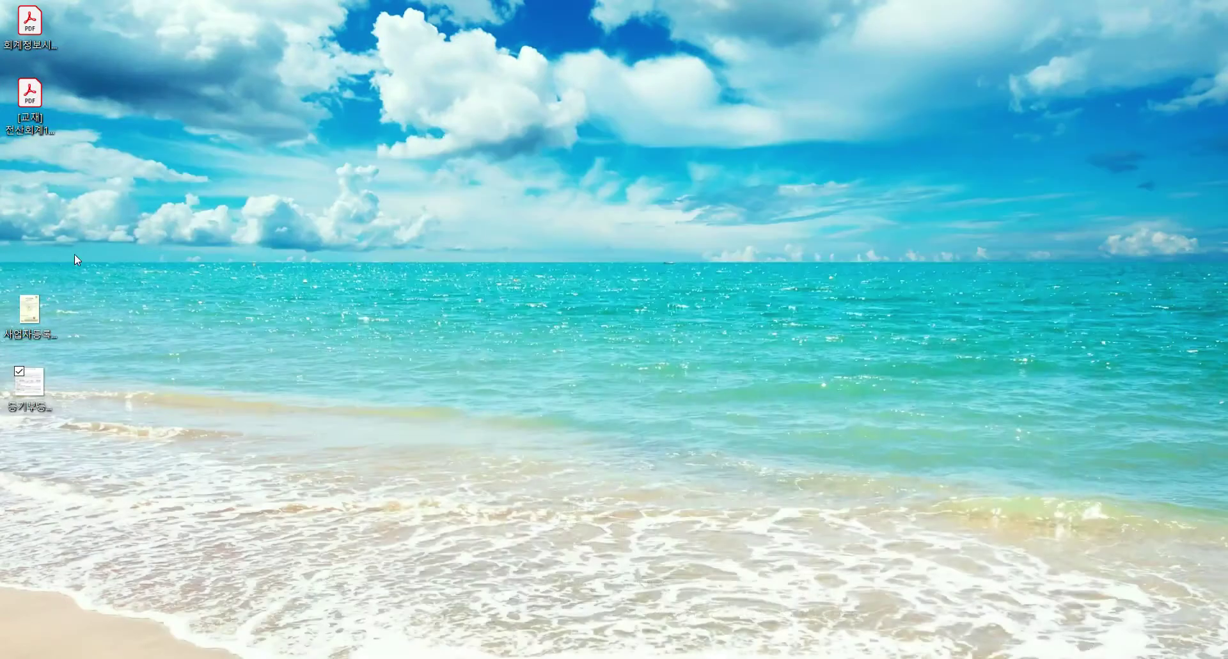
View 사업자등록증_샘플.jpg again in Photos, then close the viewer to return to page 330
double_click(28, 311)
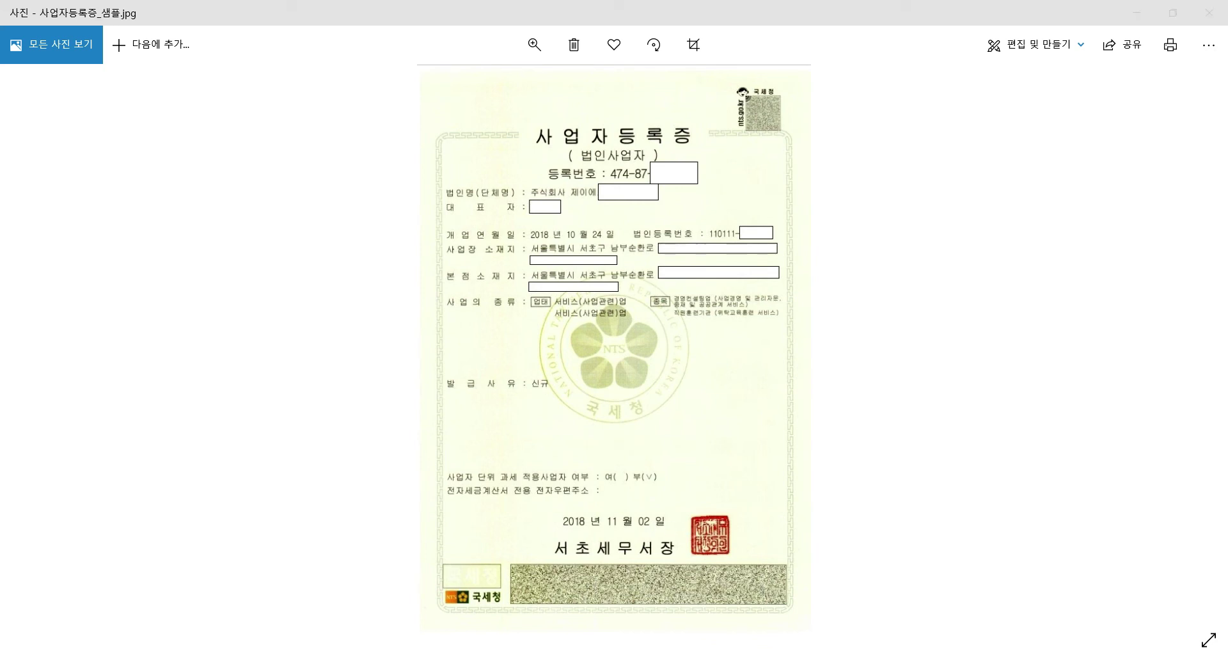
left_click(1094, 305)
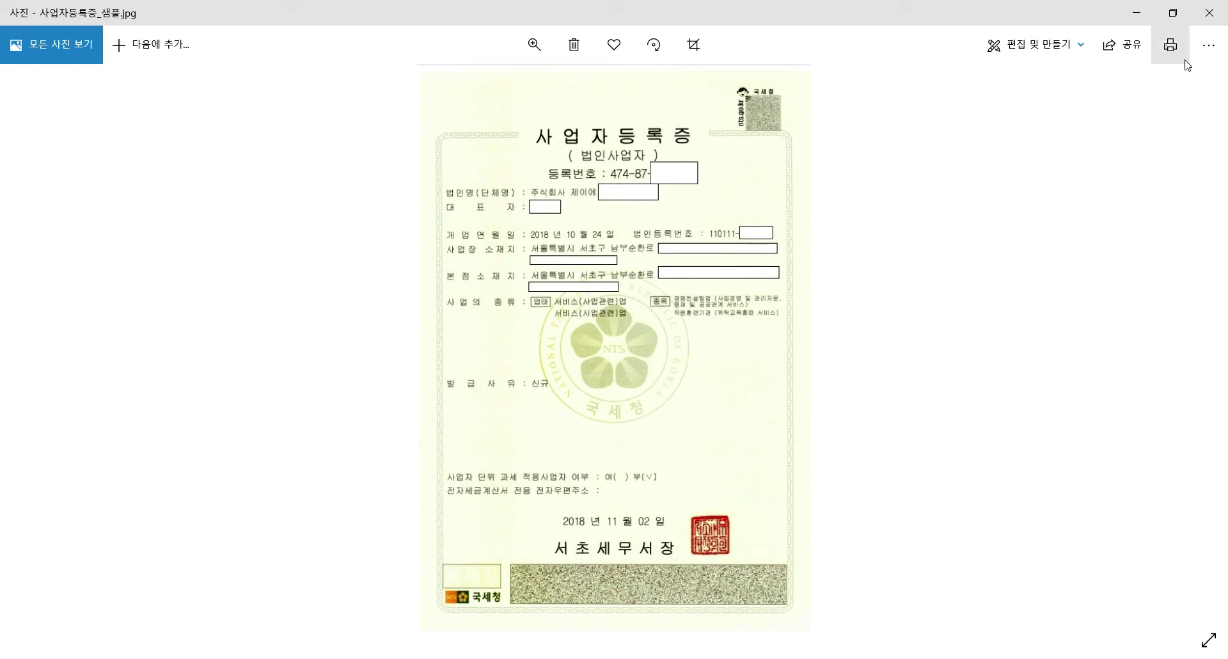
left_click(1206, 10)
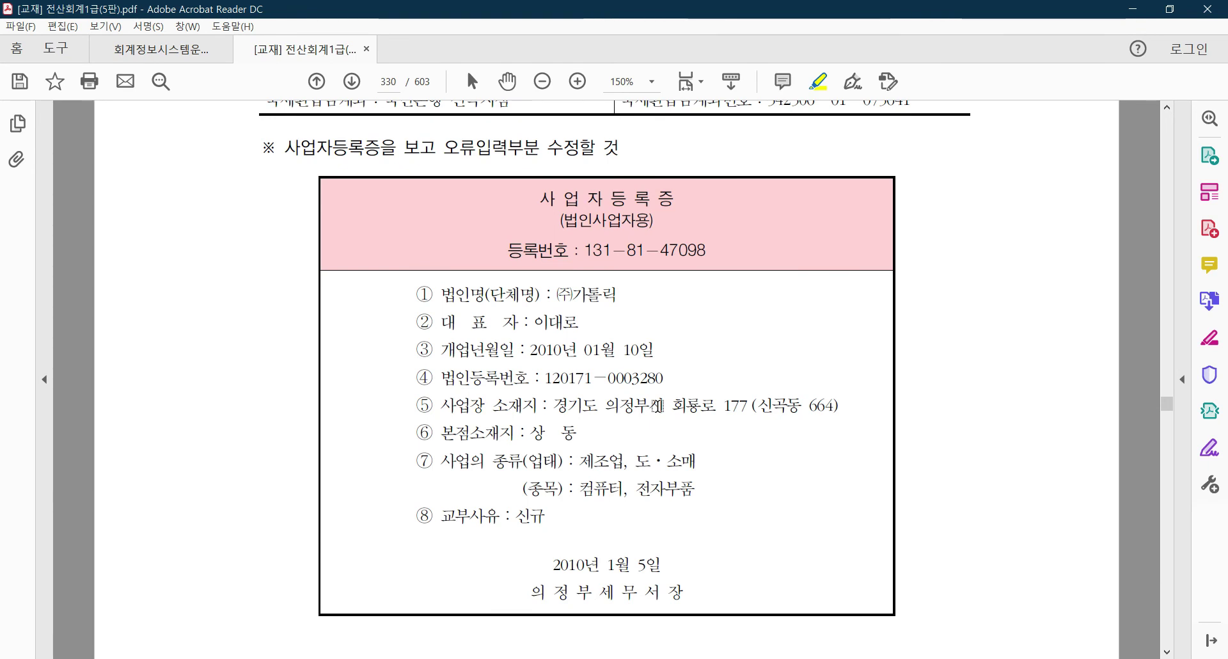
Scroll the textbook page 330 to frame the 사업자등록증 certificate box
scroll(632, 434, "up", 5)
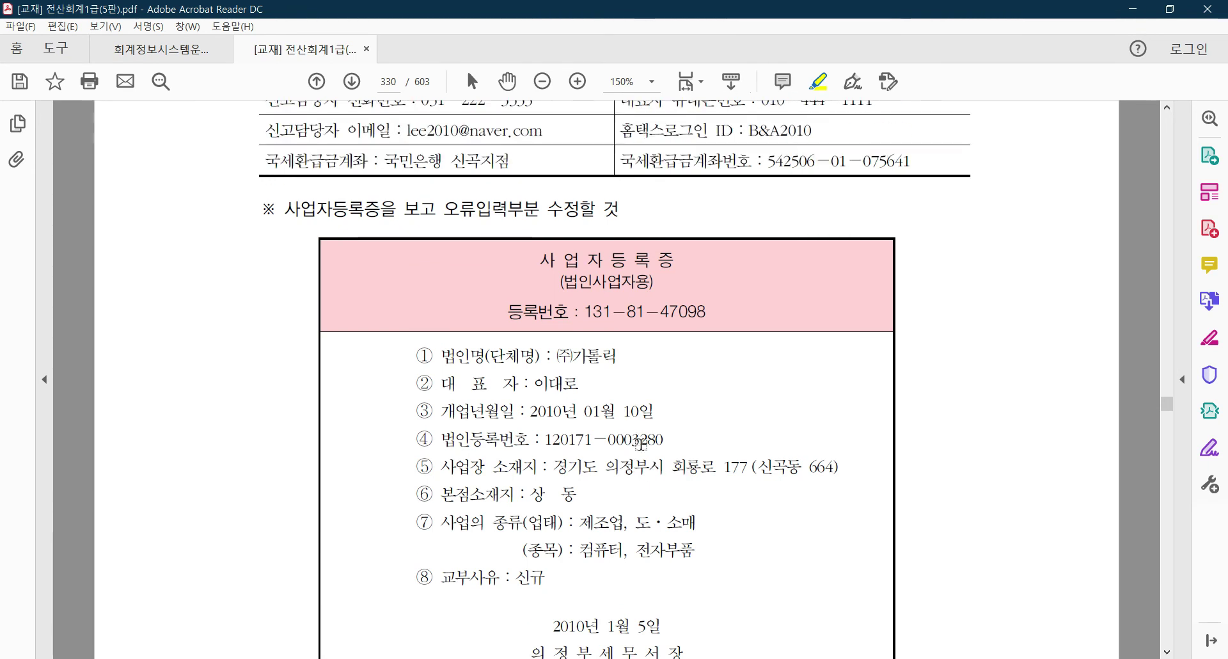
scroll(584, 373, "down", 14)
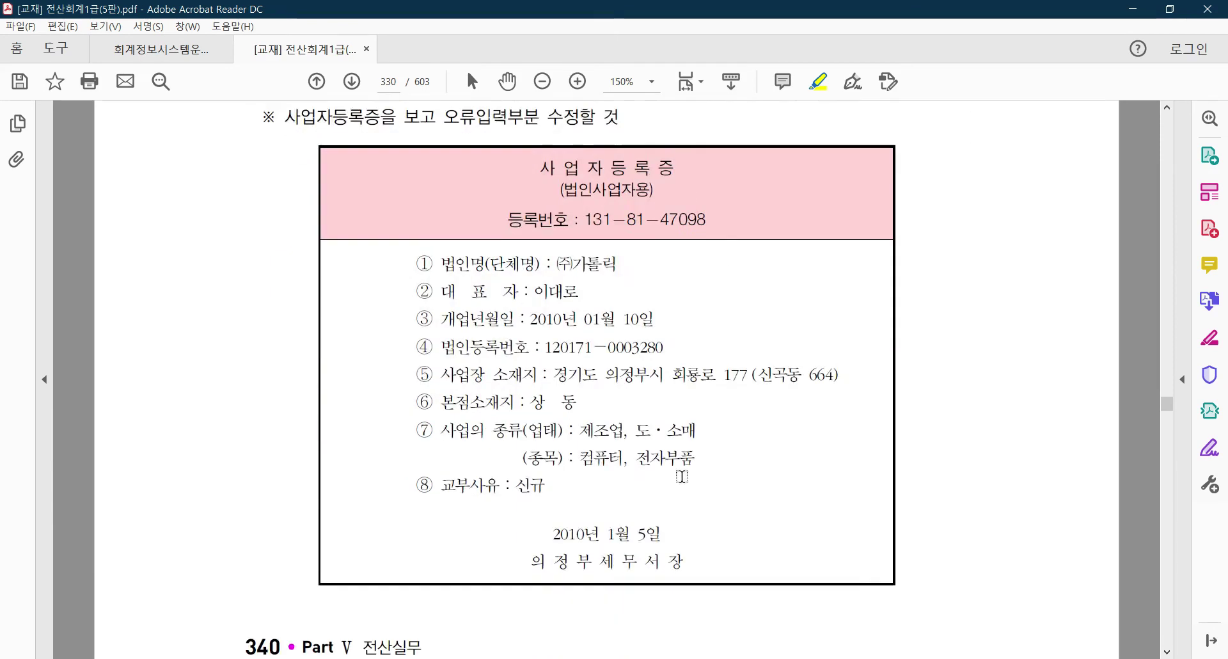
scroll(690, 465, "up", 12)
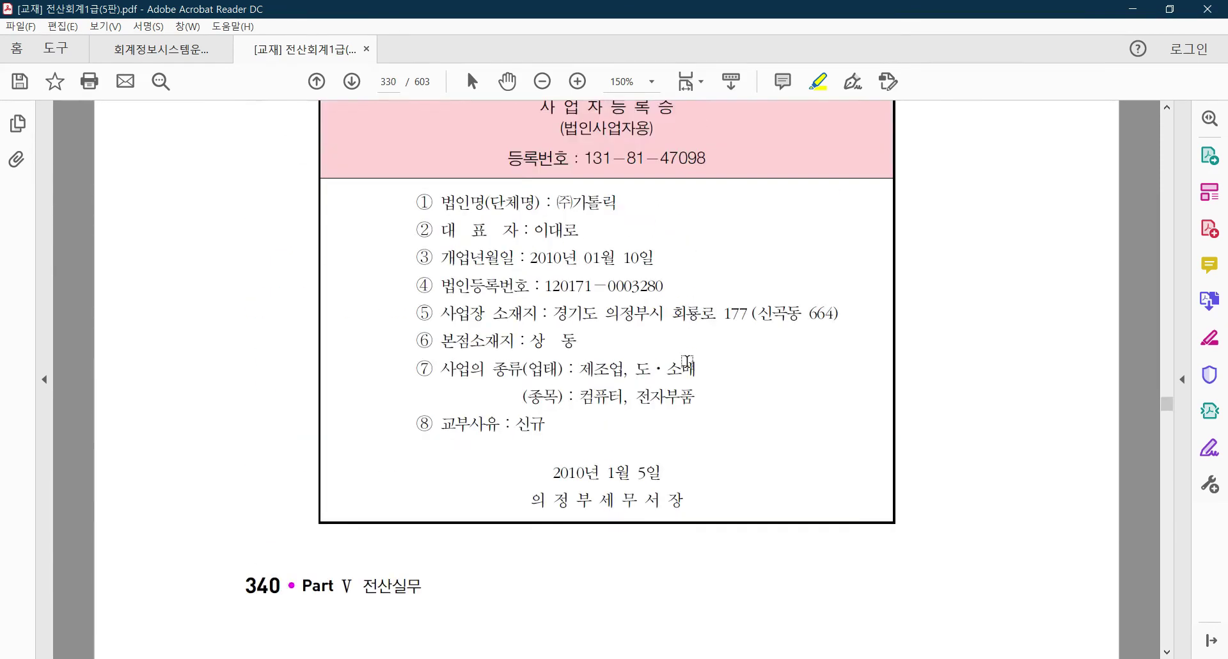
scroll(716, 491, "down", 1)
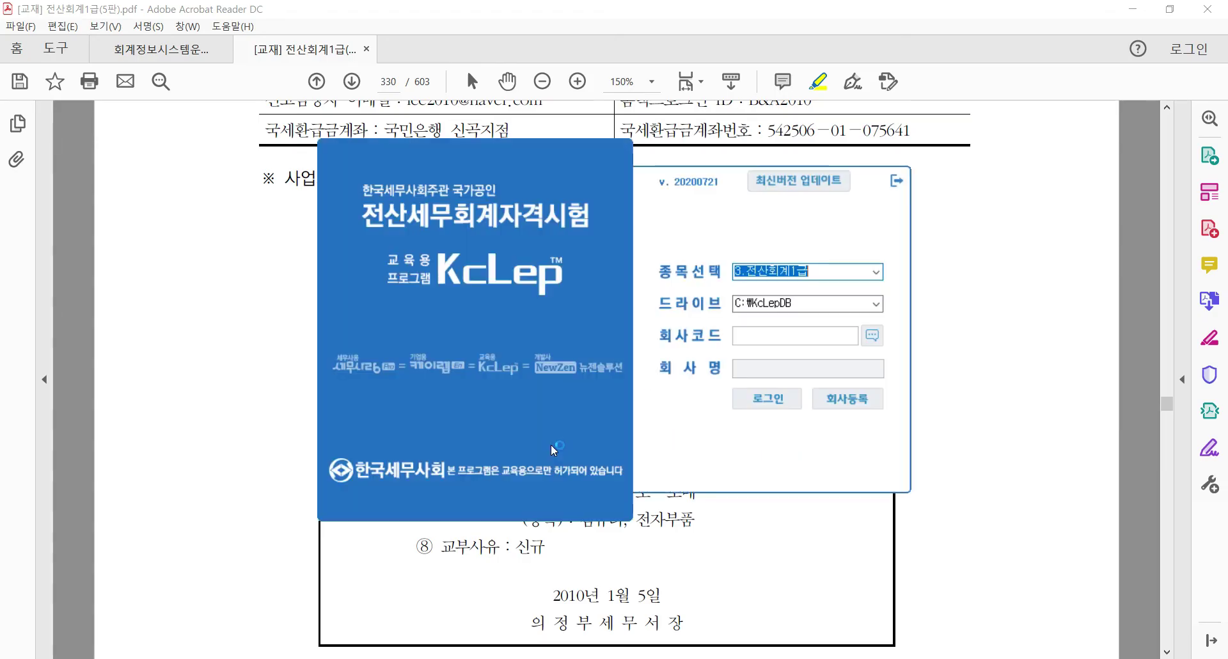
left_click(793, 273)
left_click(876, 272)
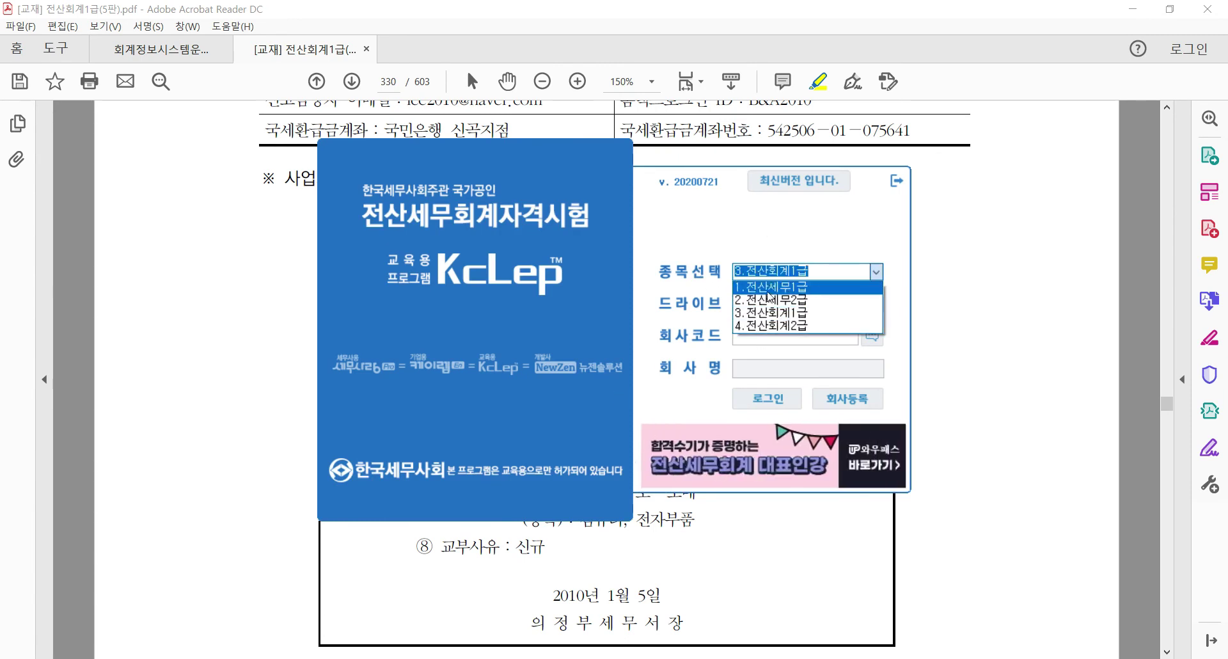
left_click(789, 313)
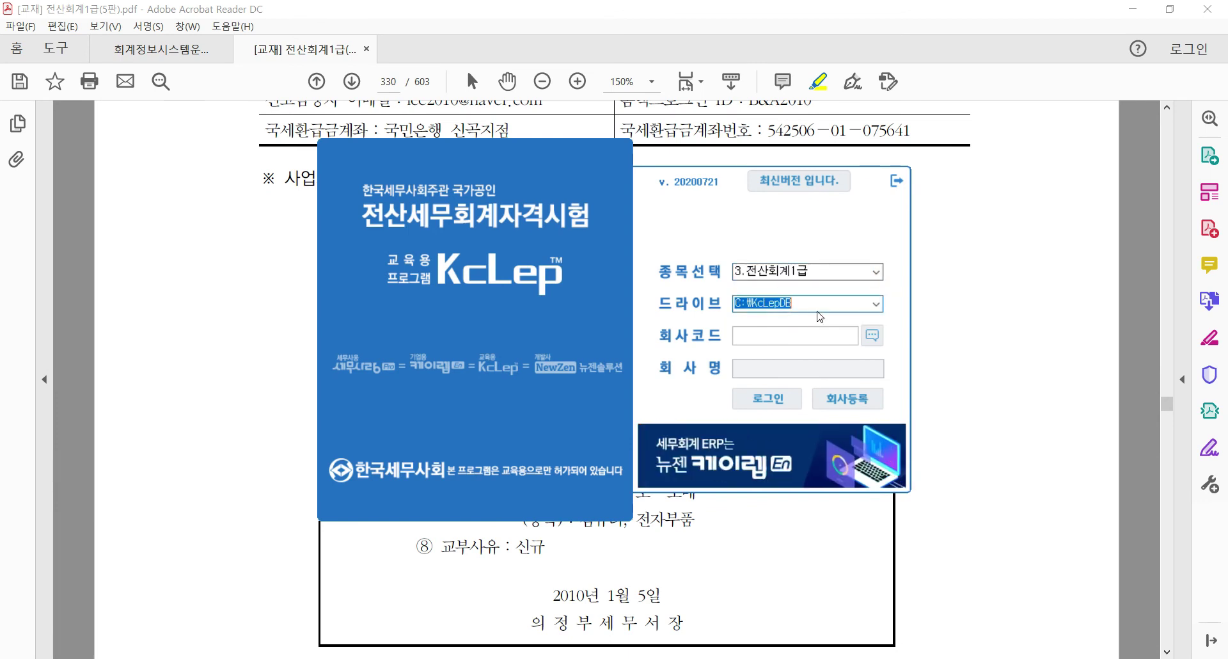
left_click(824, 302)
left_click(873, 305)
left_click(873, 305)
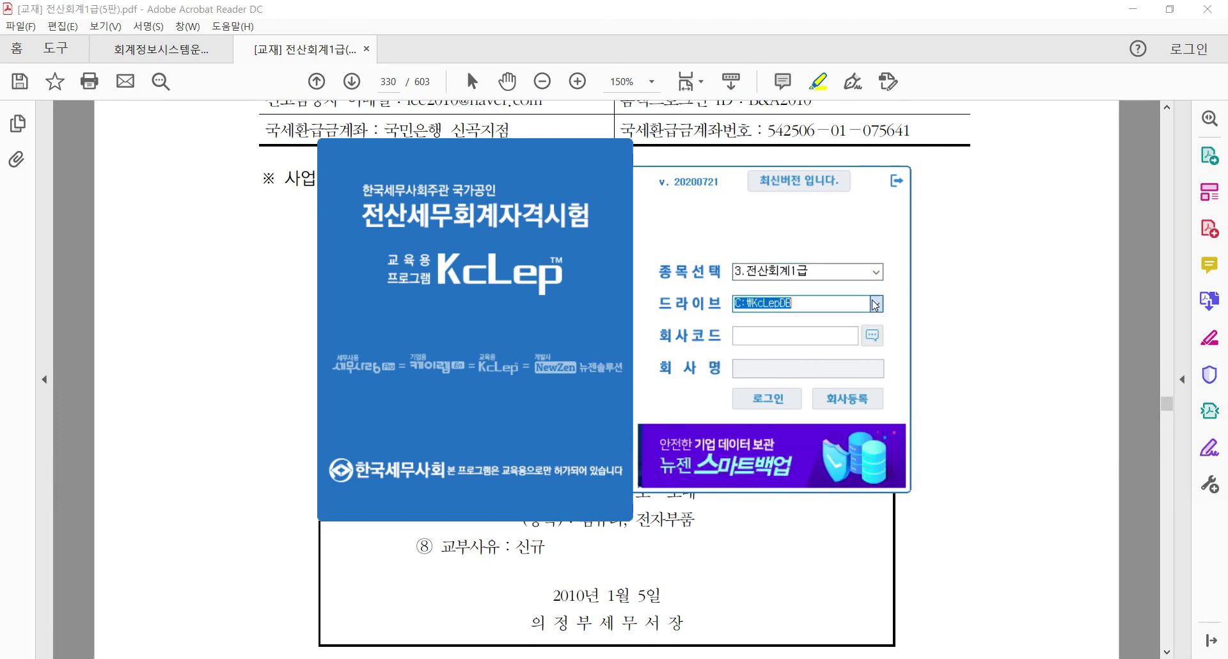
left_click(841, 336)
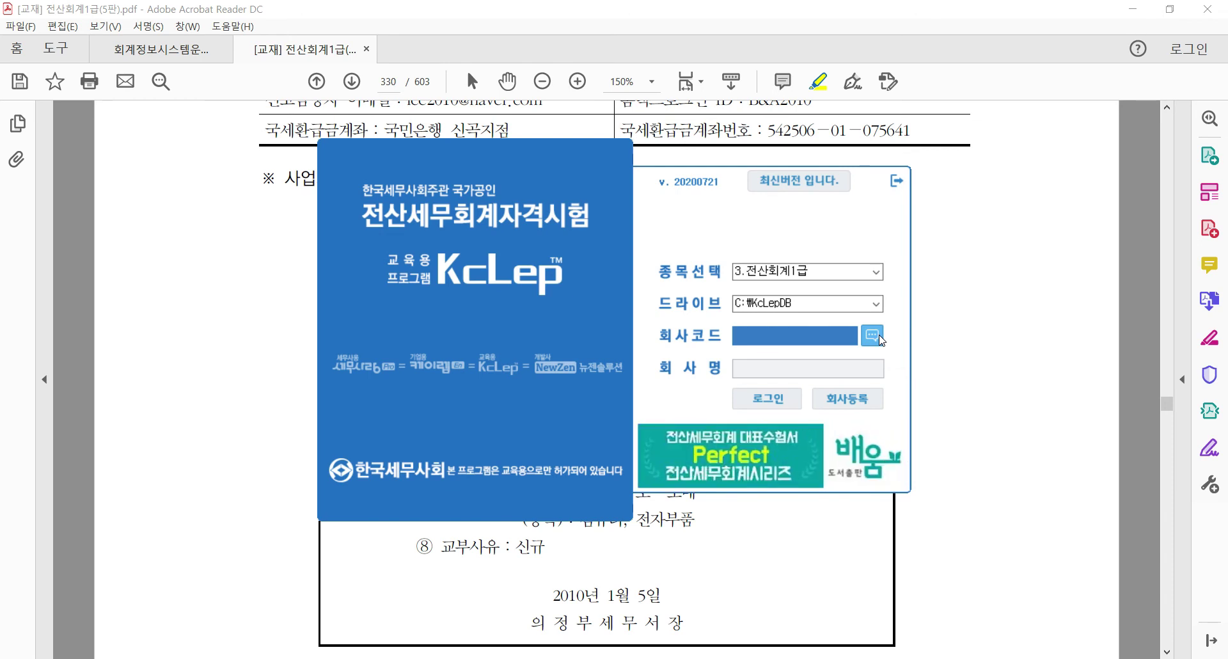
Open 회사등록 beside the textbook and highlight '1000번으로 등록하고' in the question
left_click(856, 398)
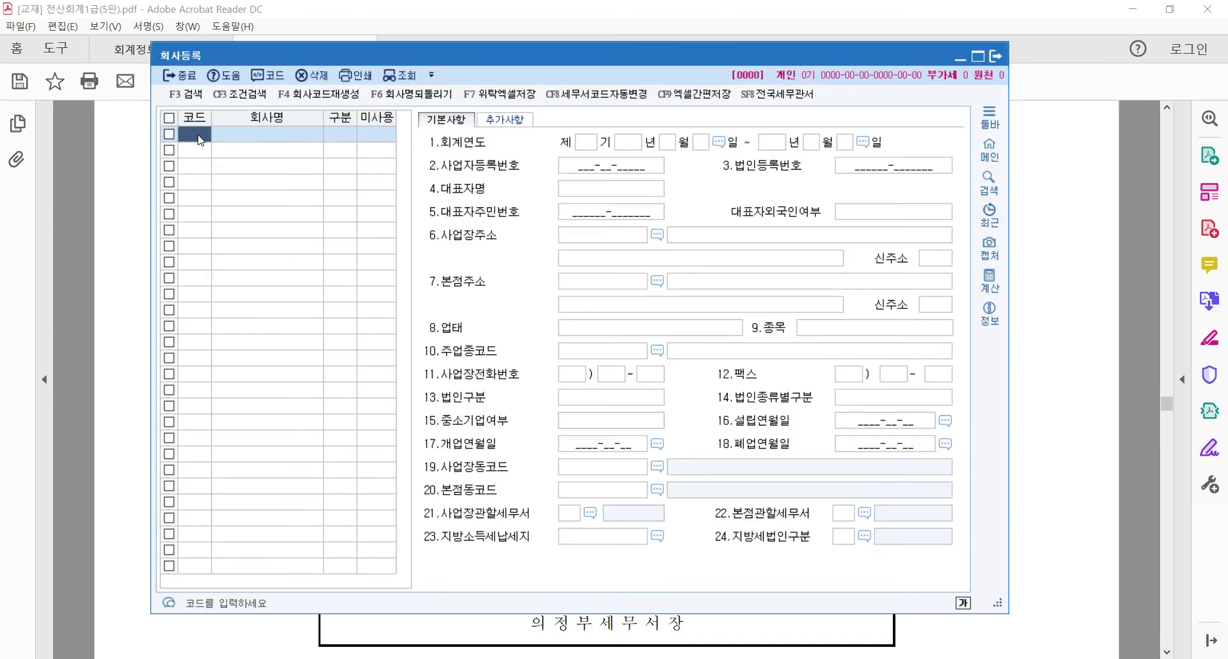
left_click_drag(285, 55, 458, 101)
left_click(138, 270)
scroll(345, 256, "up", 8)
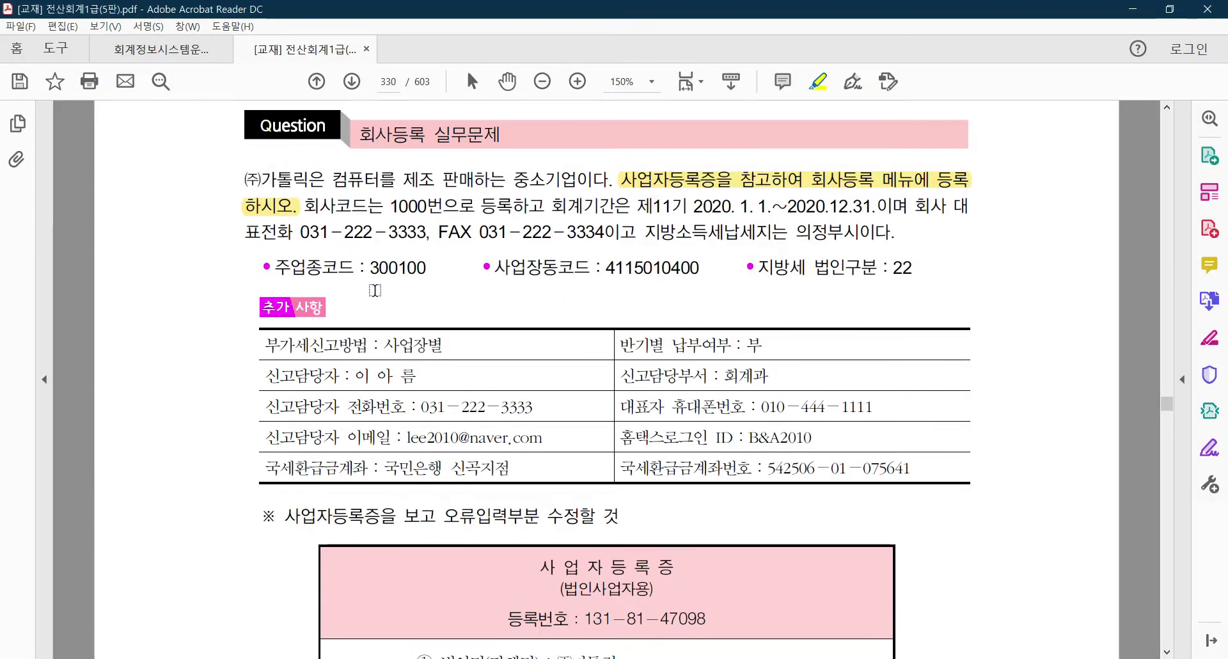
left_click_drag(389, 206, 547, 206)
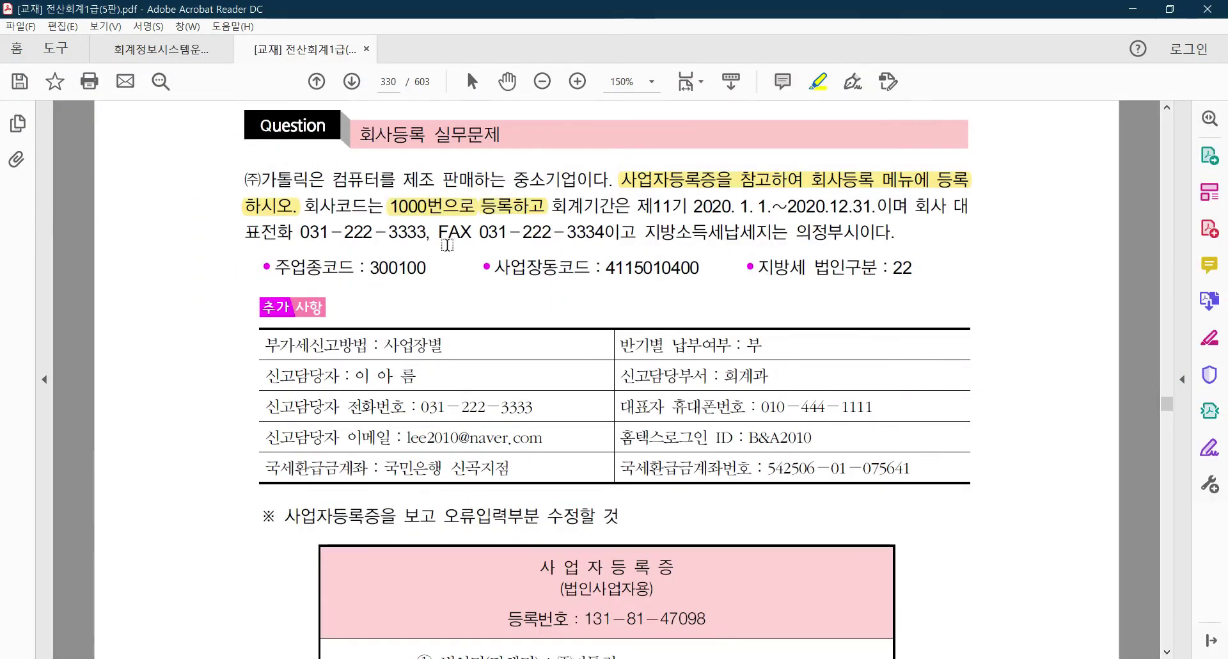
key("alt+Tab")
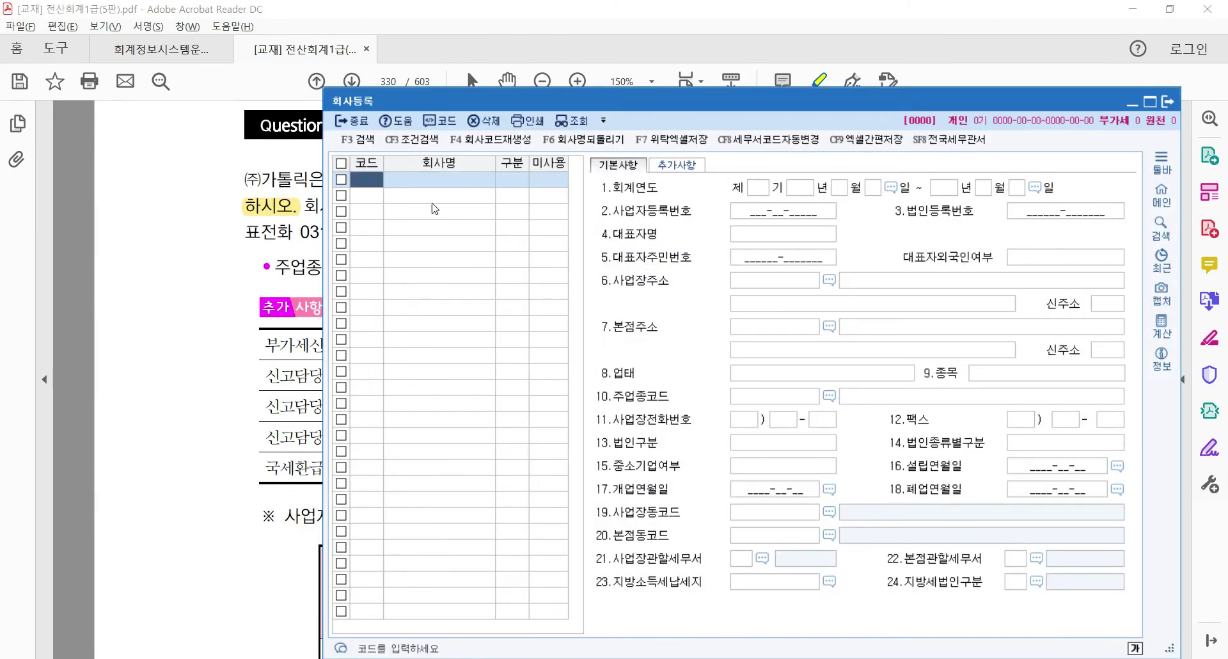
Enter company code 1000, name (주)카톨릭, type 1:법인, then close the registration window
type("1000")
key("Return")
type("(")
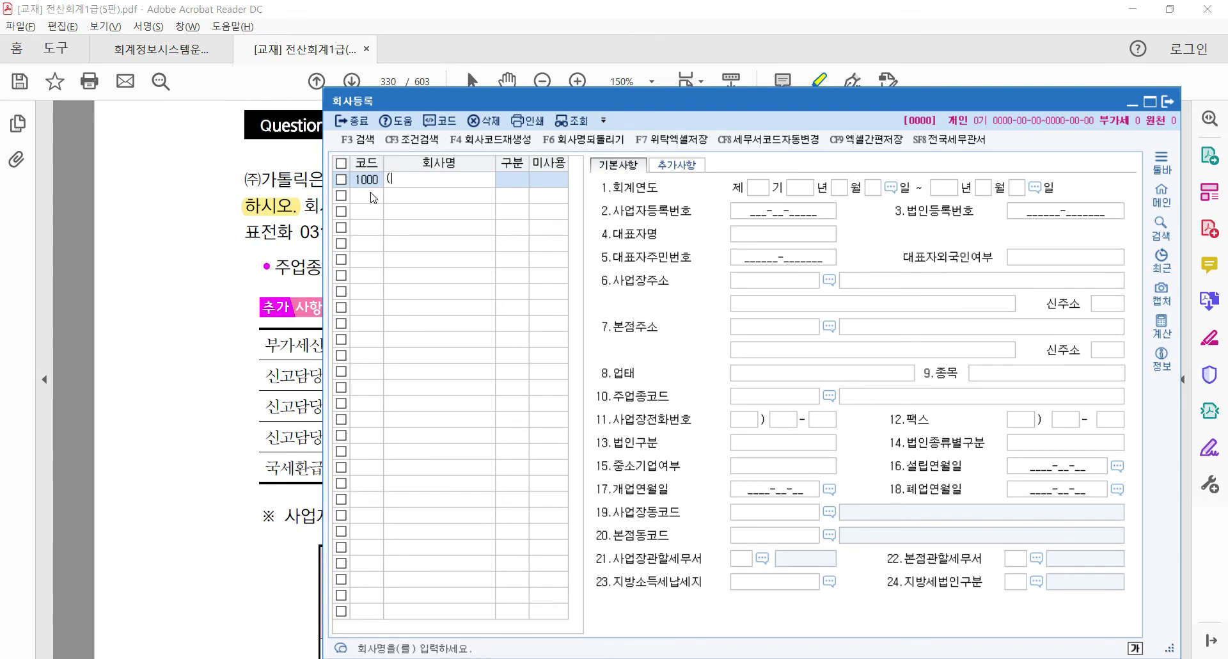
type("주)킬톨ㄹ")
key("Return")
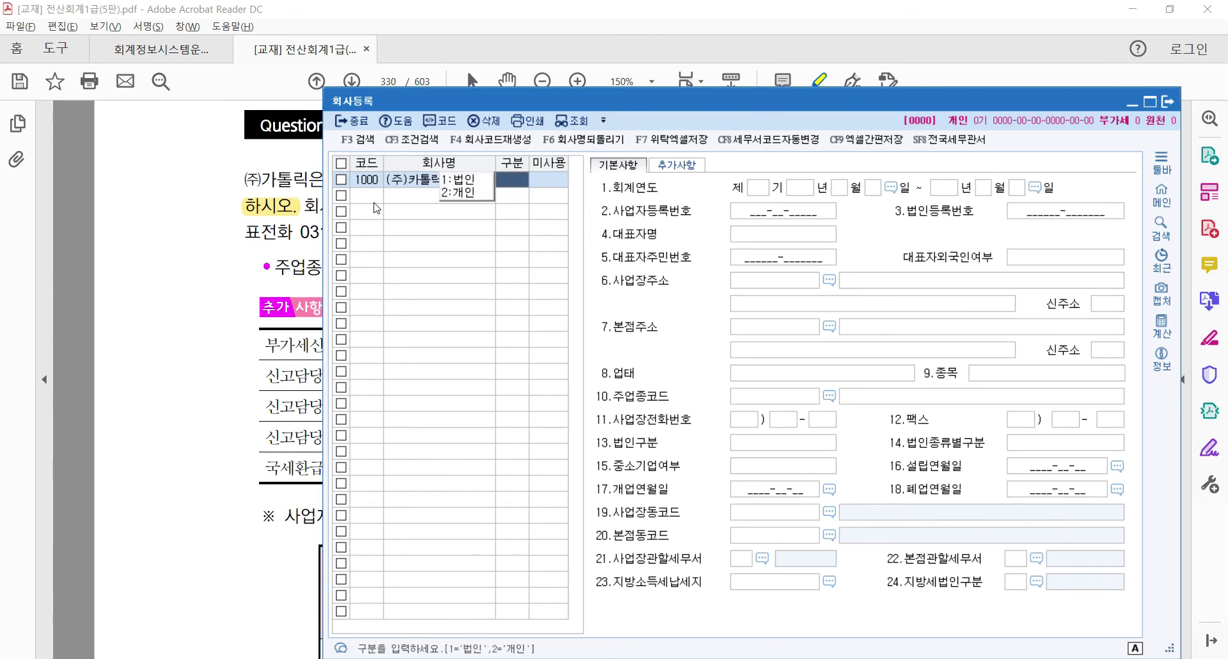
left_click_drag(409, 97, 221, 67)
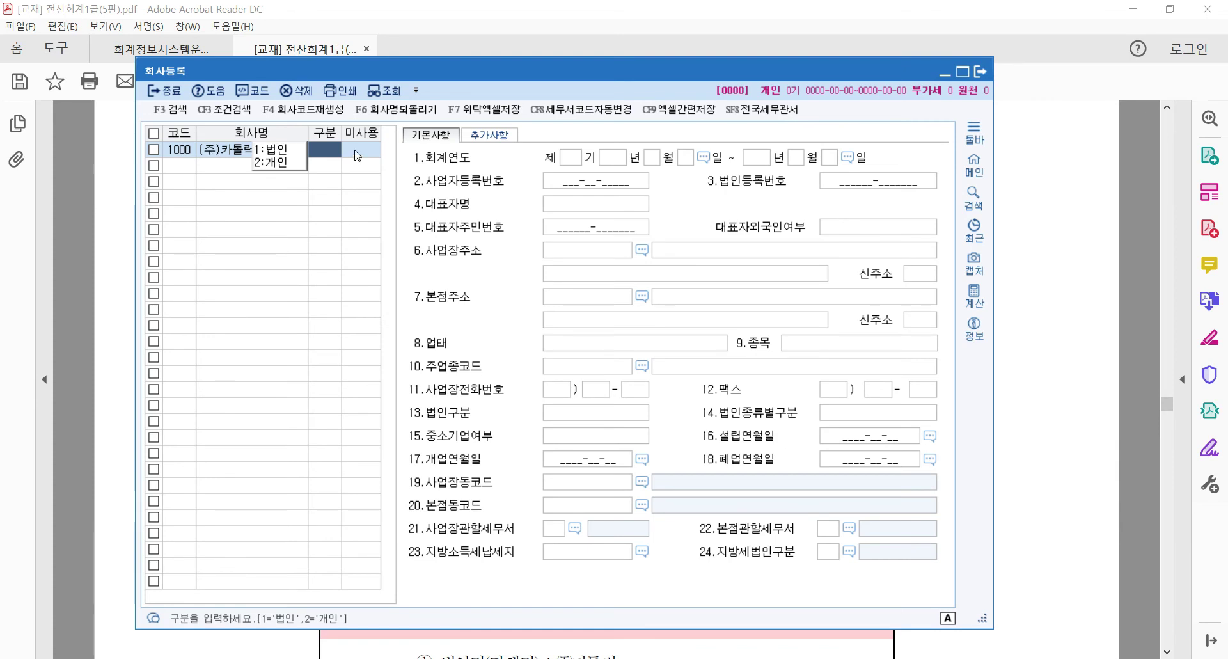
left_click(284, 150)
key("Return")
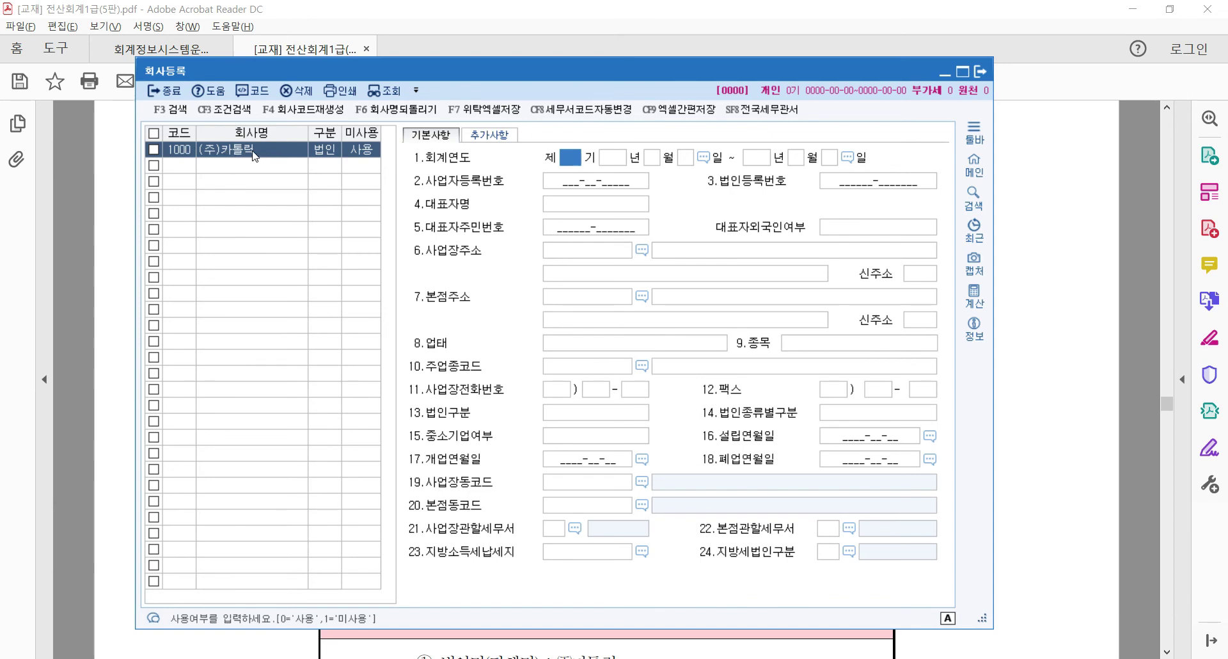
left_click(980, 71)
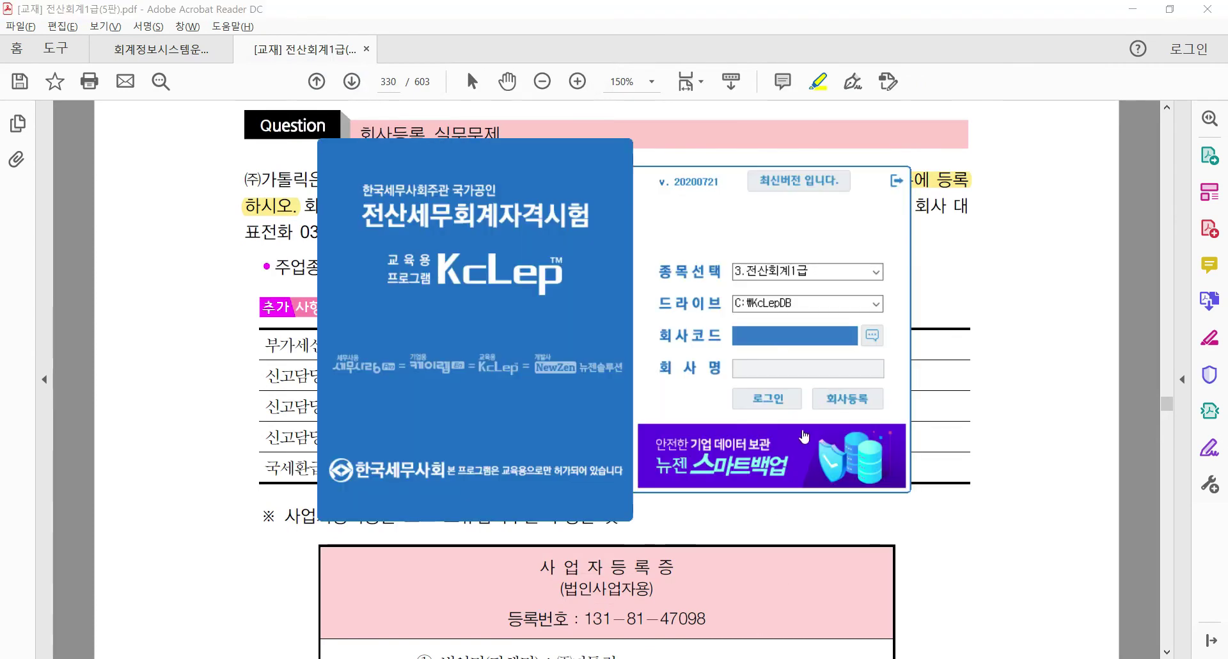
Reopen 회사등록 and enter company code 1000 with name (주)카톨릭
left_click(857, 396)
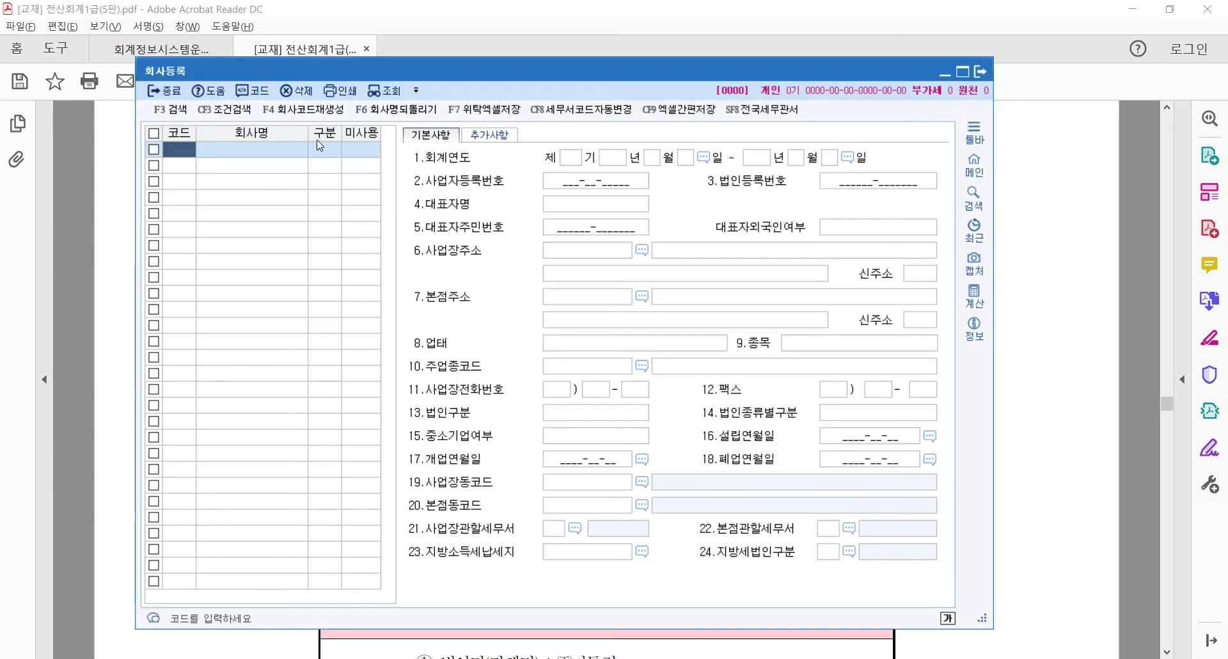
type("1000")
key("Return")
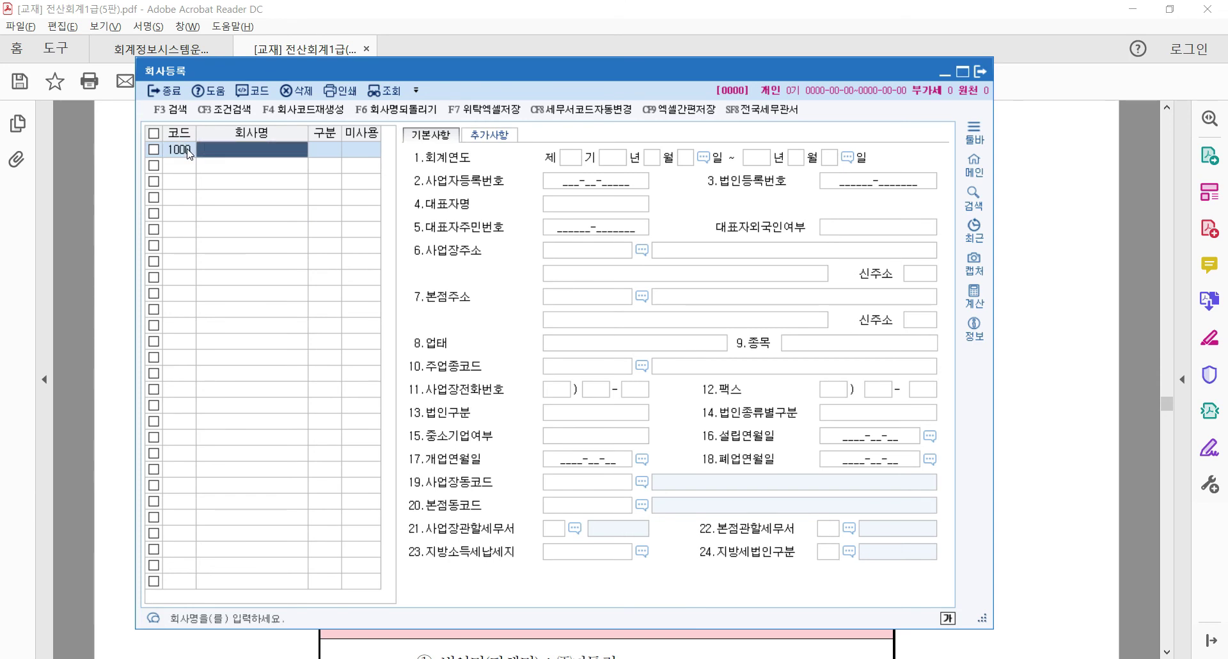
type("(주)")
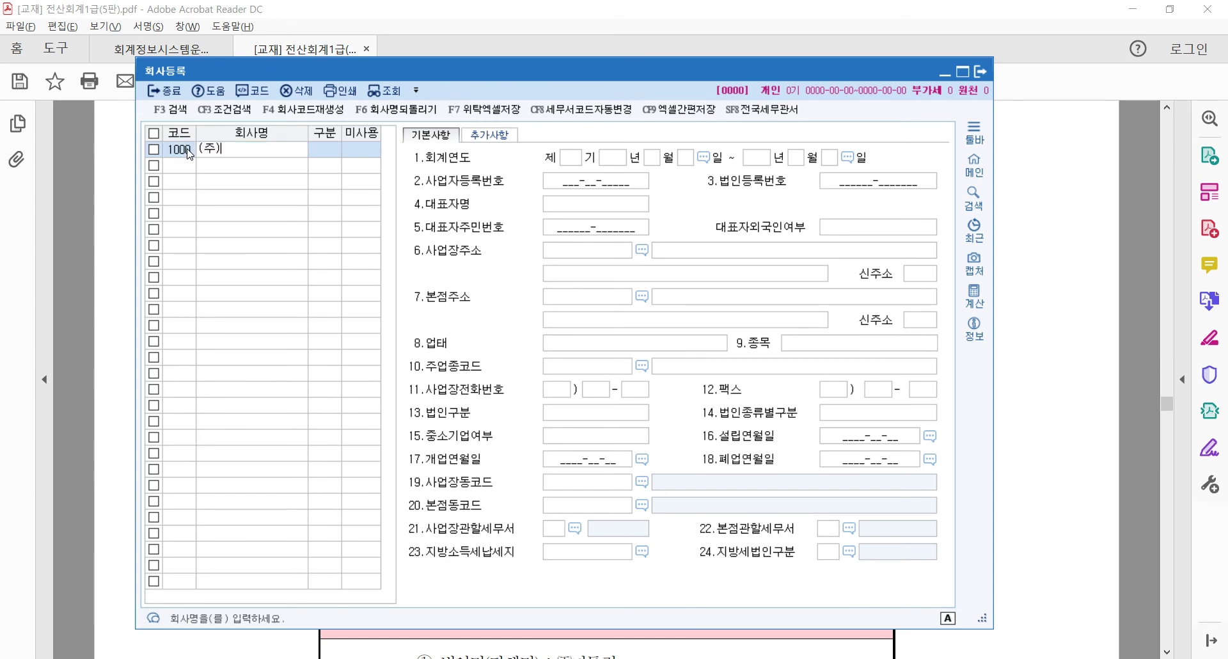
type("카오톨릭")
key("Return")
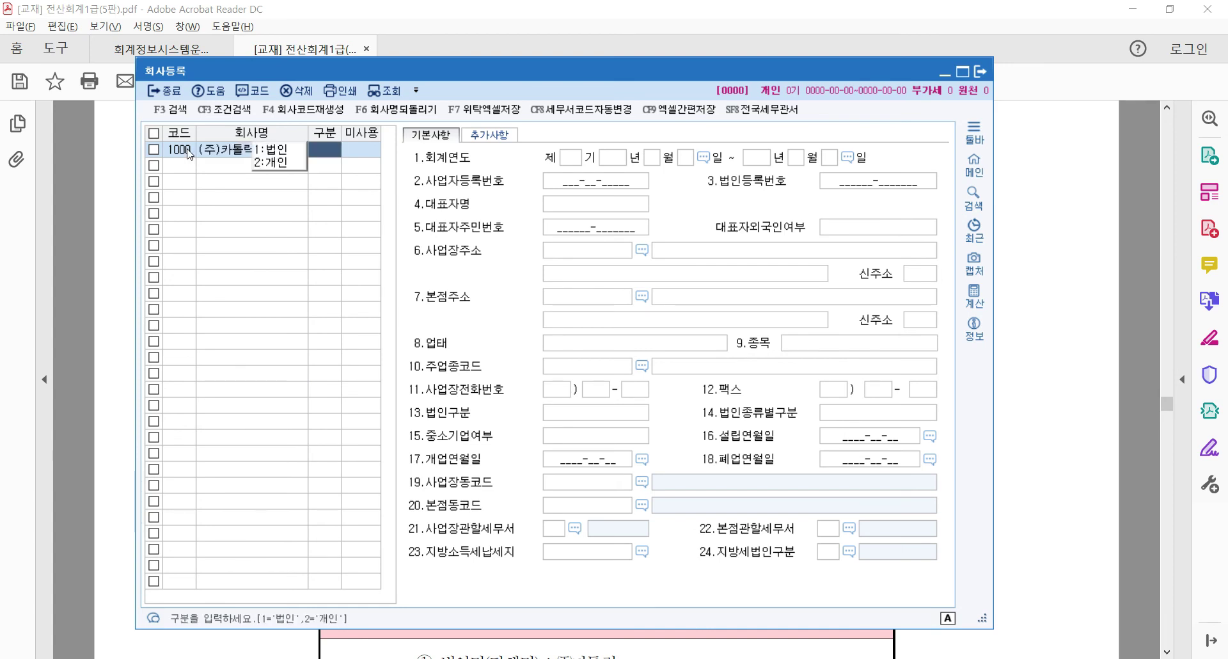
Enlarge the textbook page, then set 구분 to 1:법인 and 미사용 to 0:사용
left_click(274, 19)
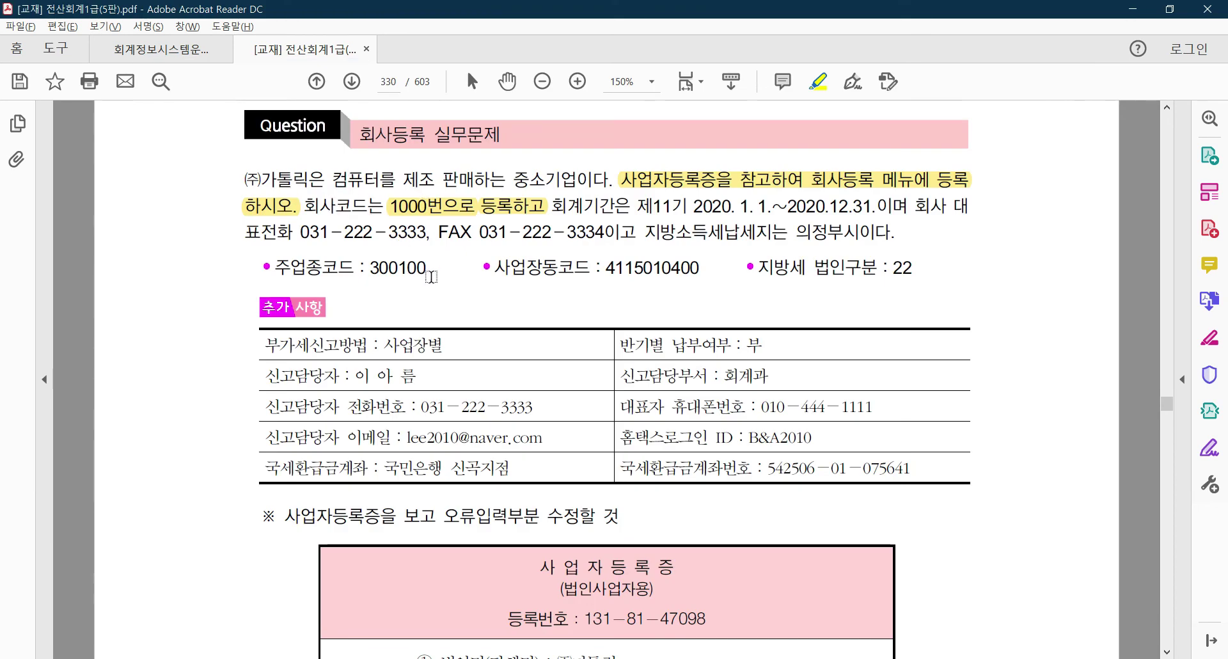
left_click(582, 79)
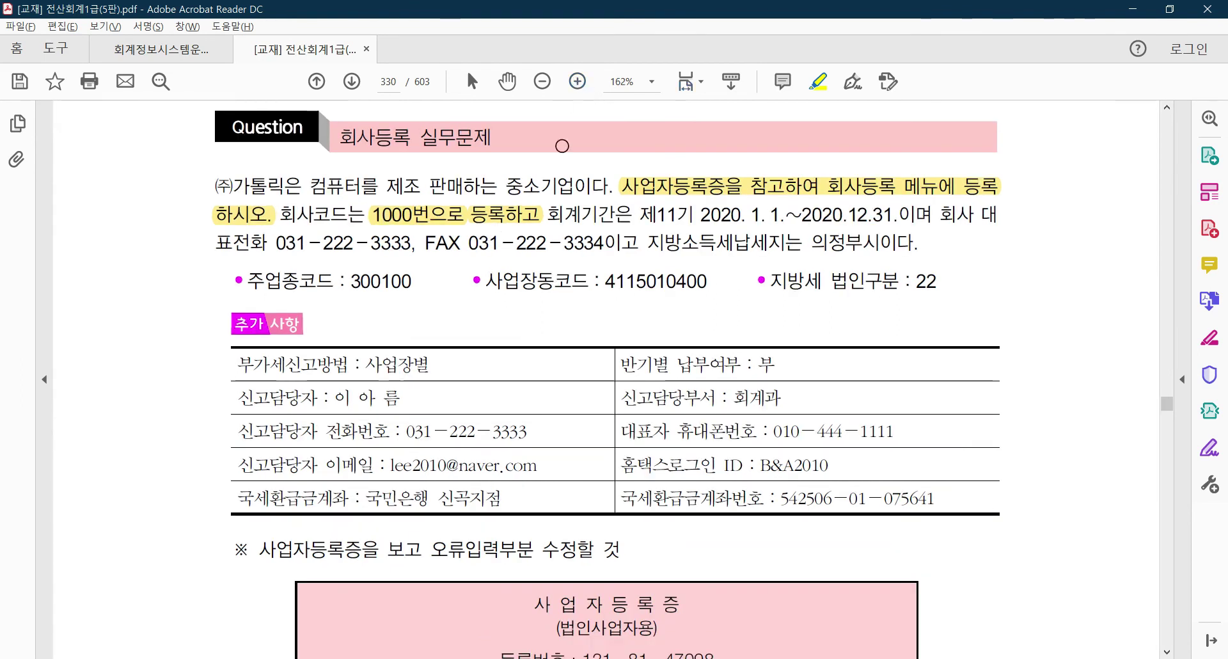
key("alt+Tab")
left_click(291, 164)
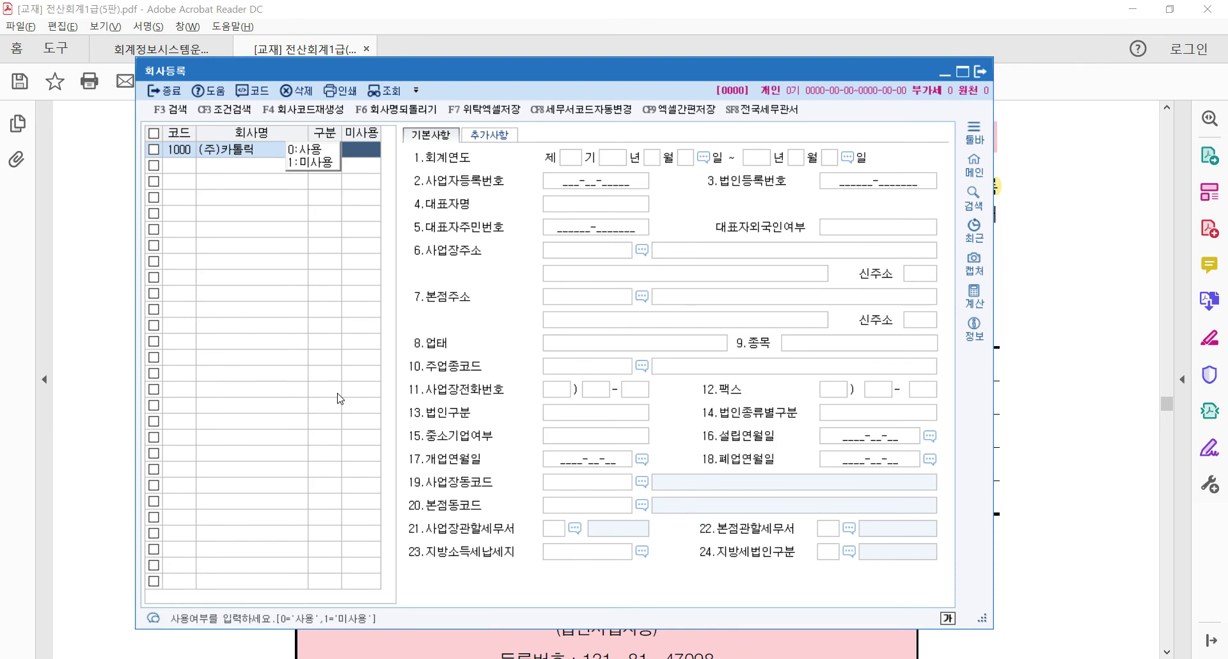
left_click(310, 150)
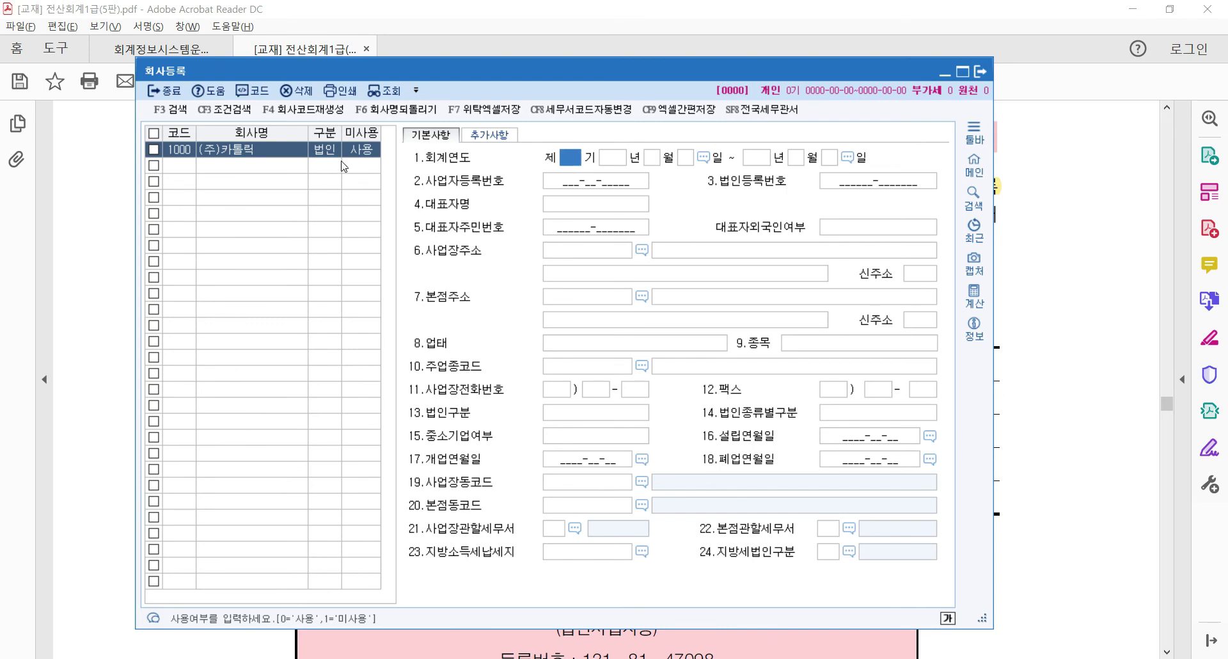
scroll(703, 192, "up", 8)
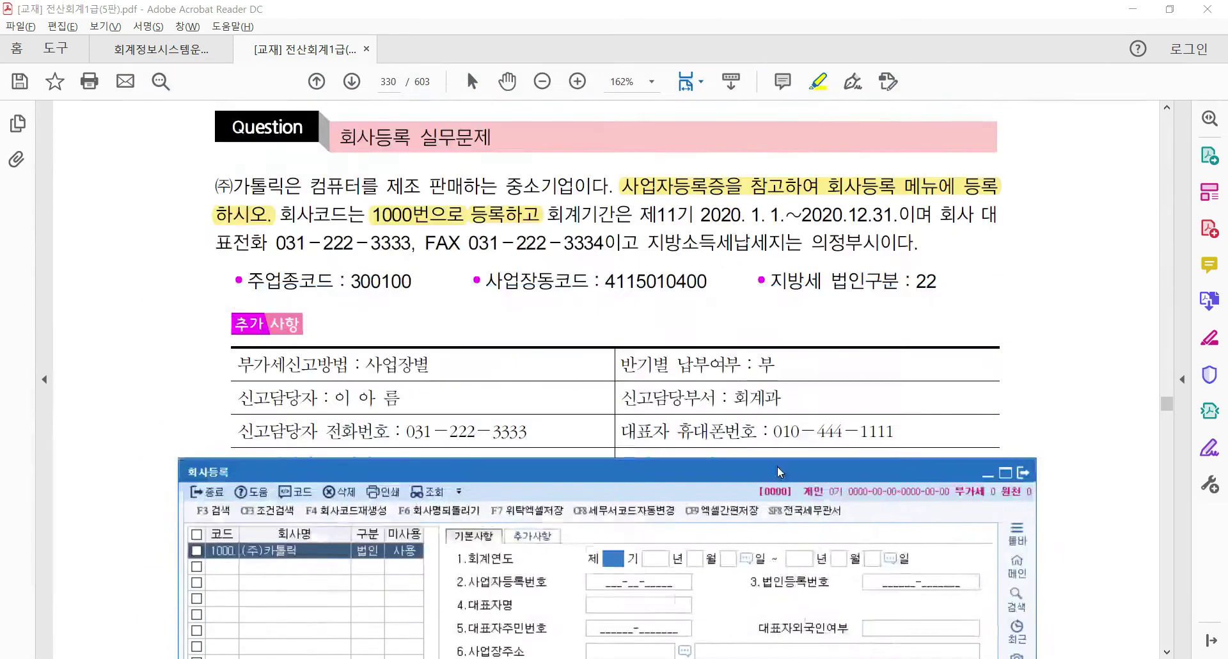
Enter 회계연도 제11기 running from 2020-01-01 to 2020-12-31
scroll(473, 288, "down", 7)
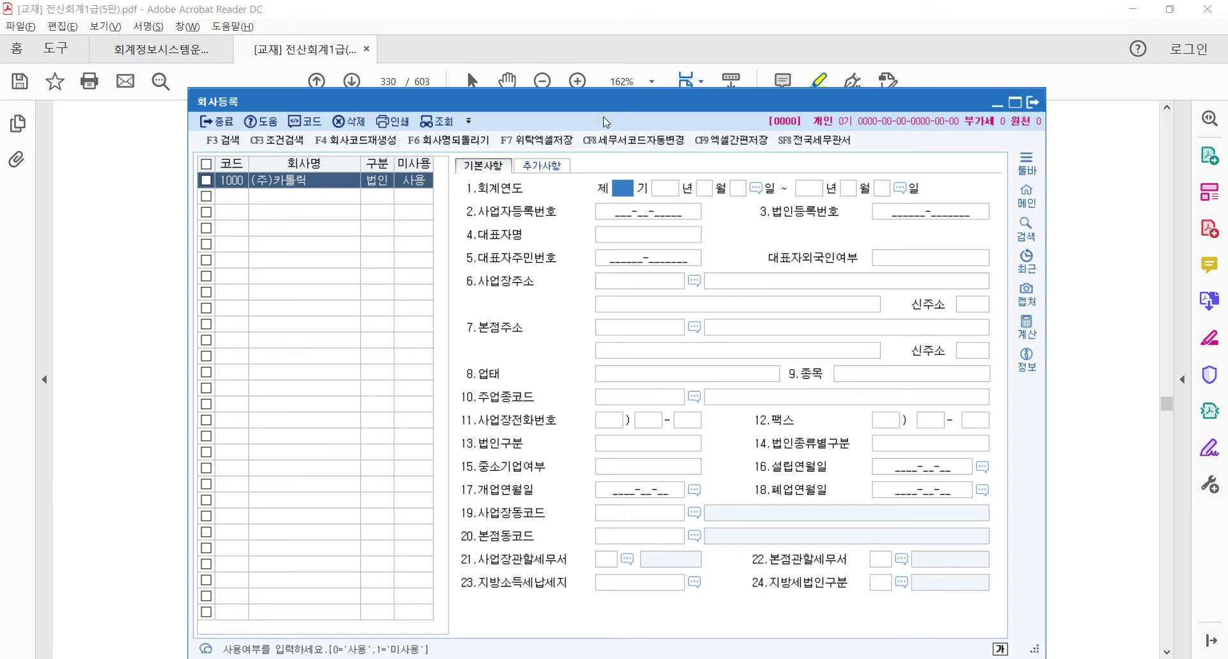
left_click_drag(601, 114, 617, 260)
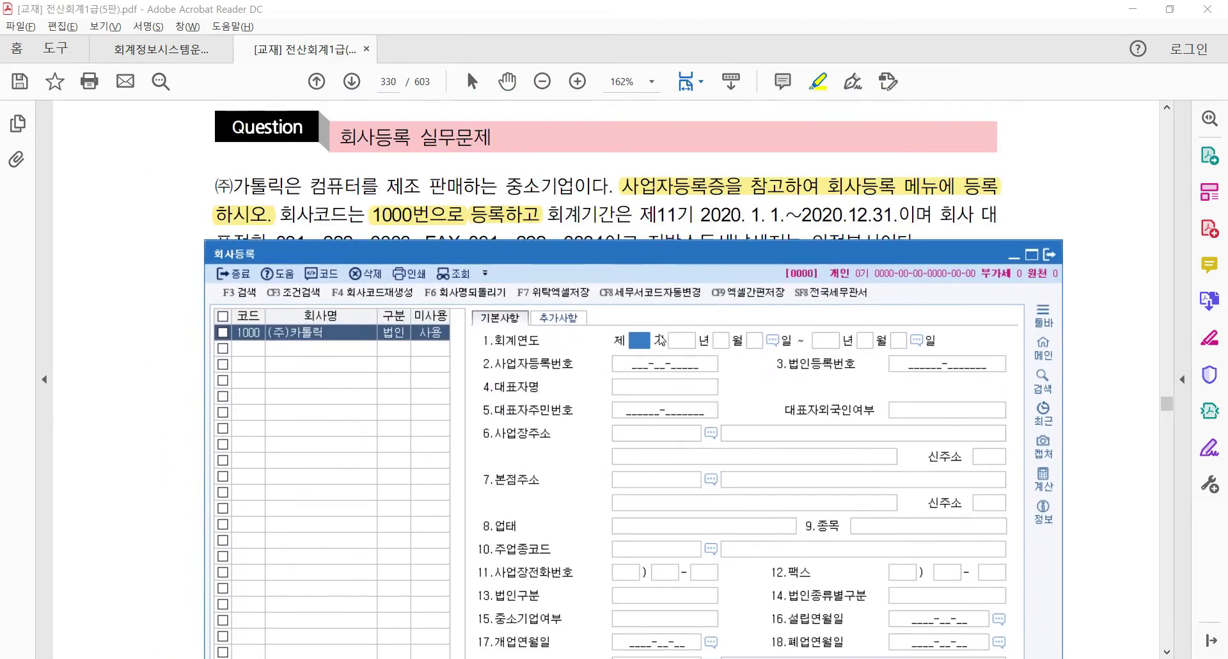
type("11")
key("Return")
type("2020")
key("Return")
type("1")
key("Return")
type("1")
key("Return")
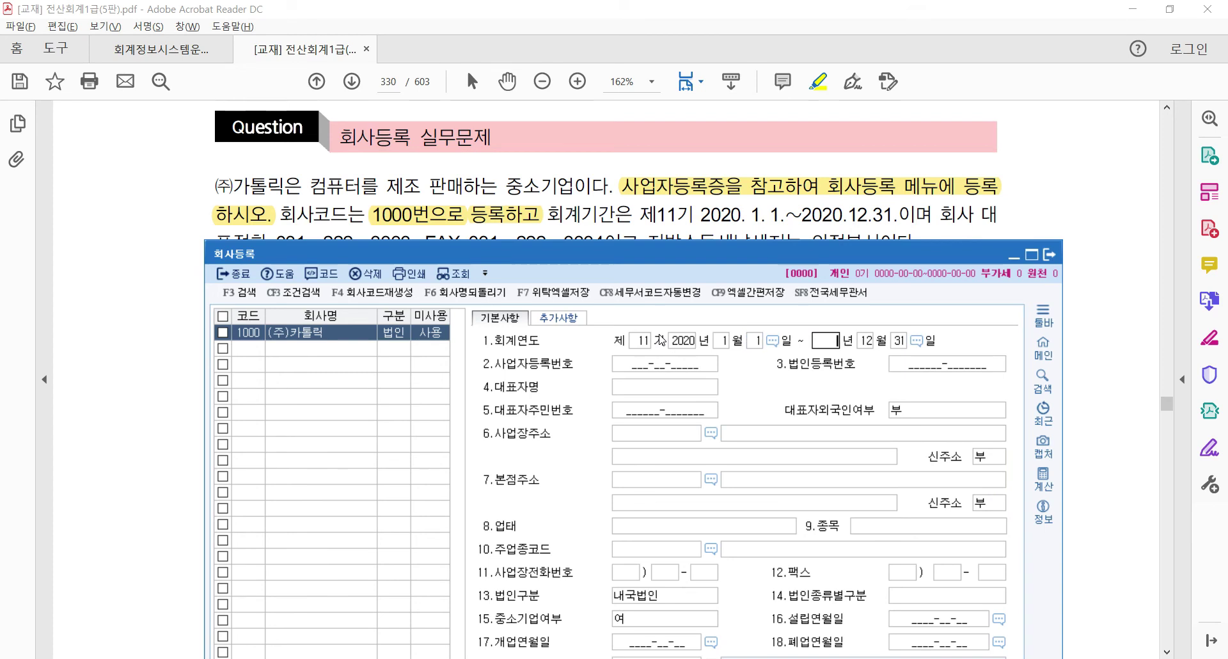
type("2020")
key("Return")
key("Return")
key("Return")
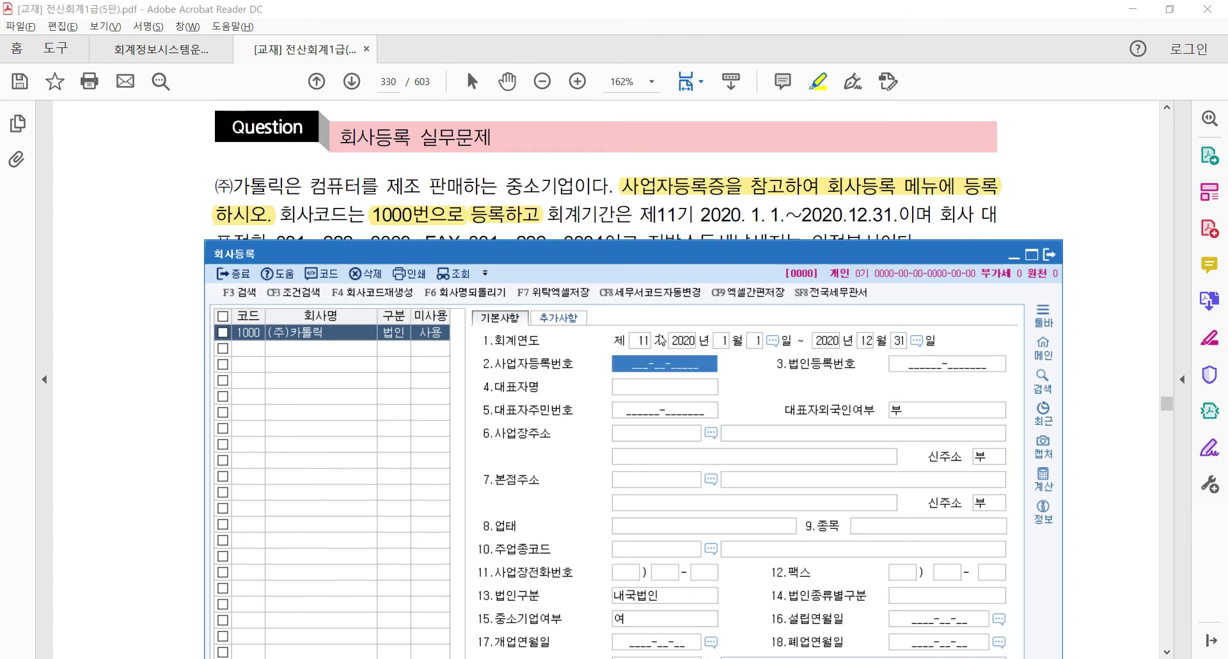
left_click_drag(568, 252, 562, 453)
scroll(599, 265, "down", 8)
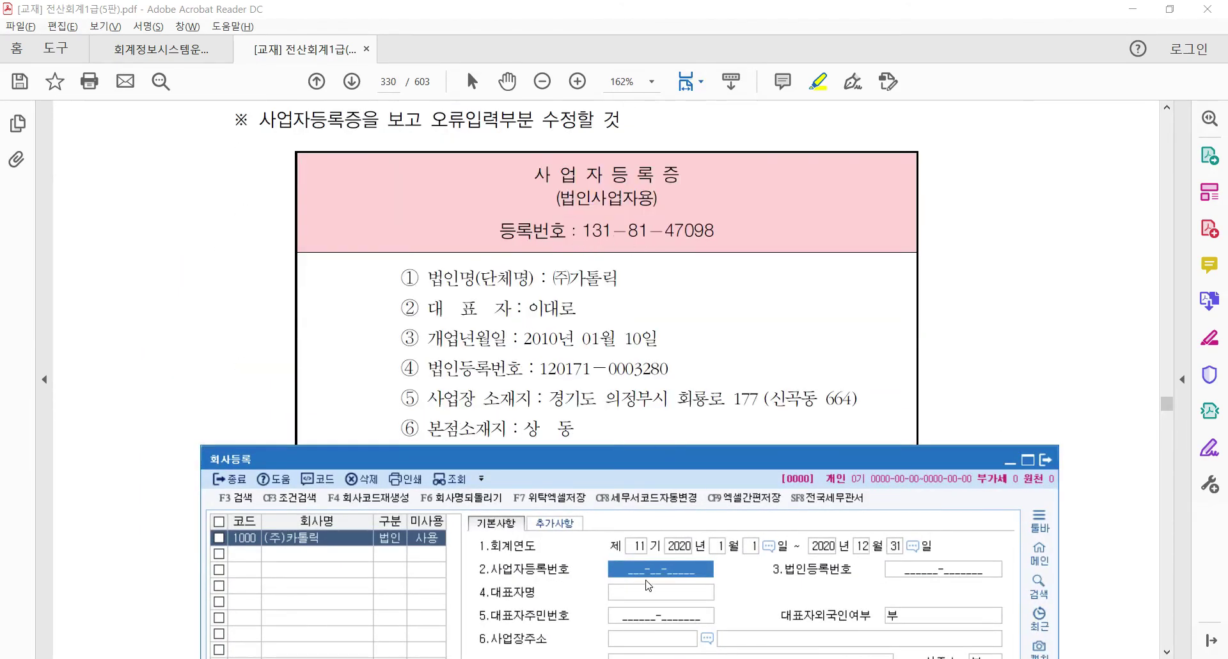
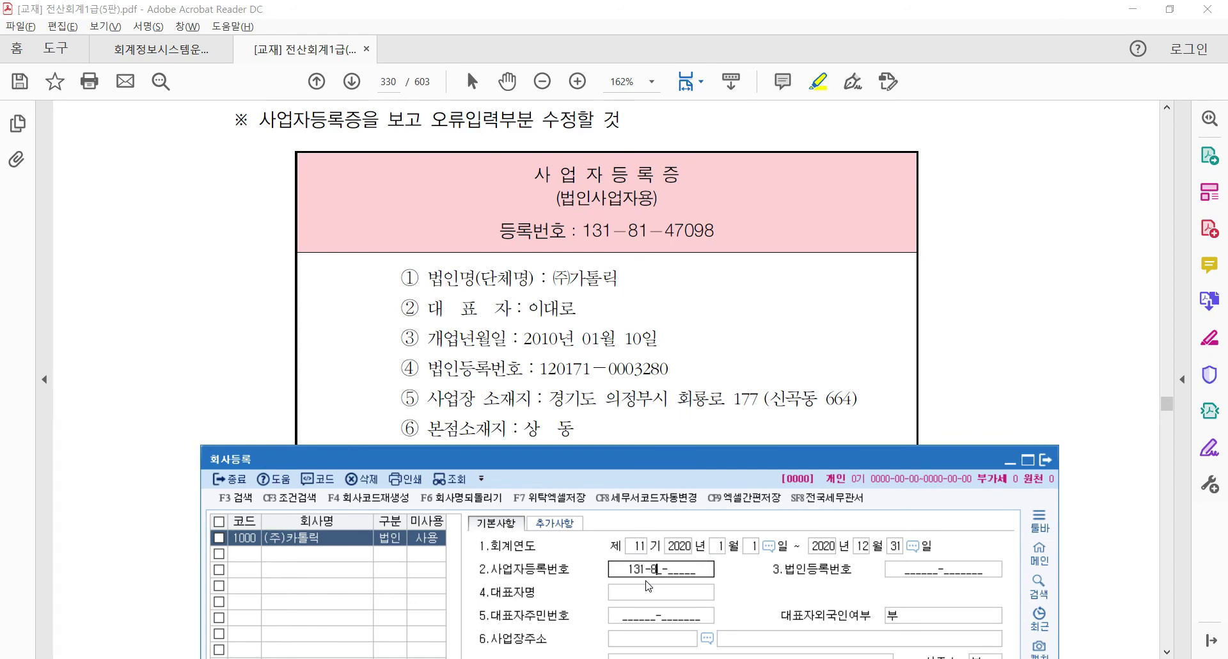
key("Return")
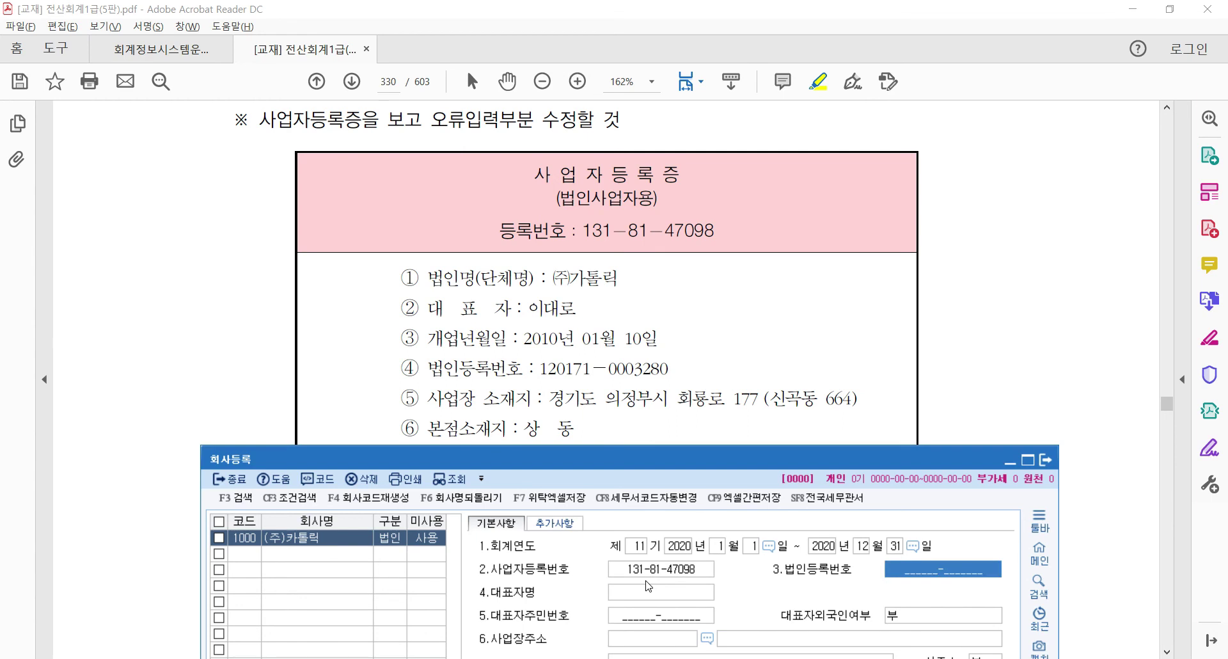
left_click_drag(443, 369, 672, 368)
key("alt+Tab")
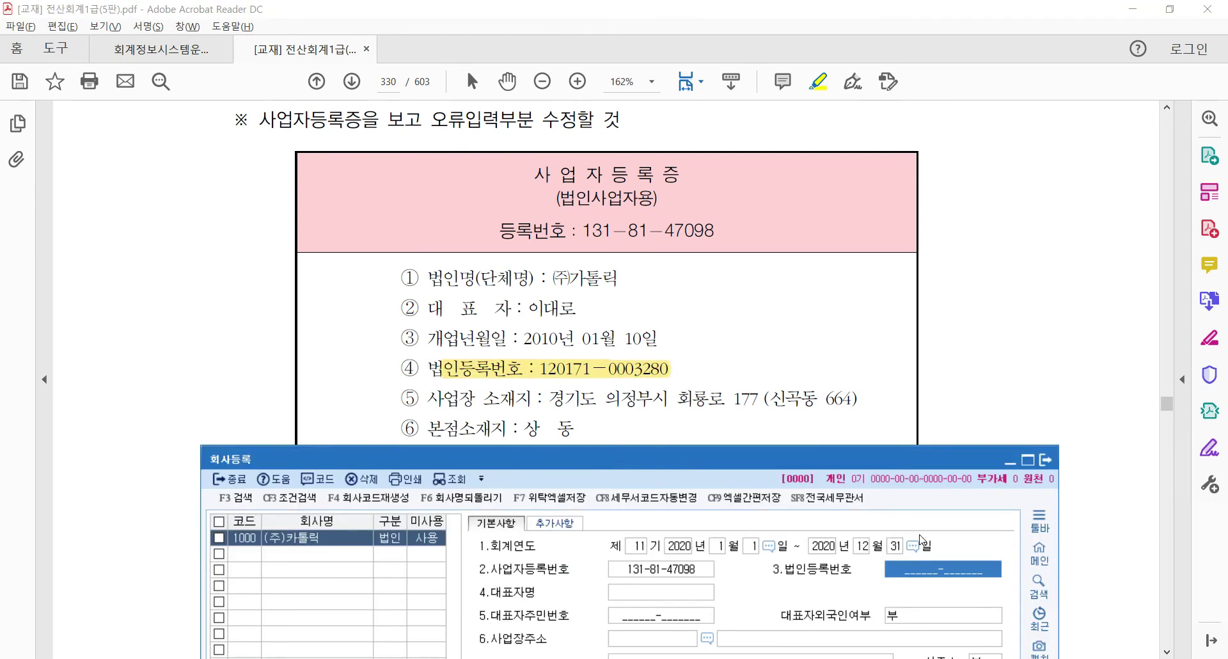
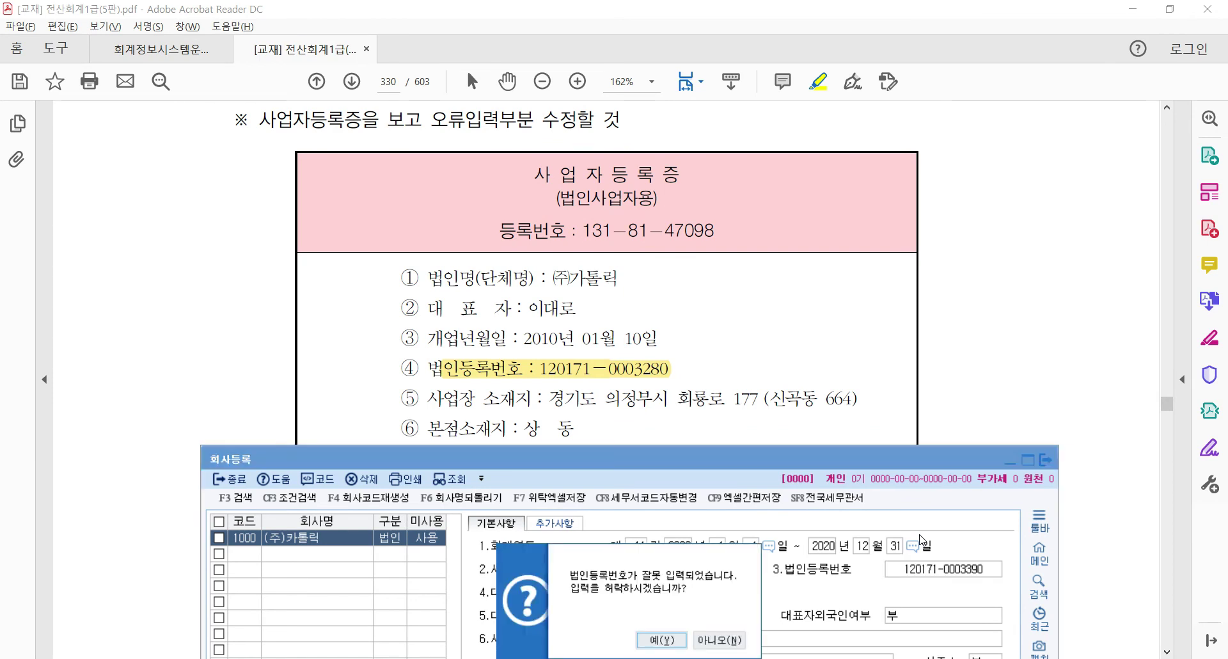
left_click(710, 640)
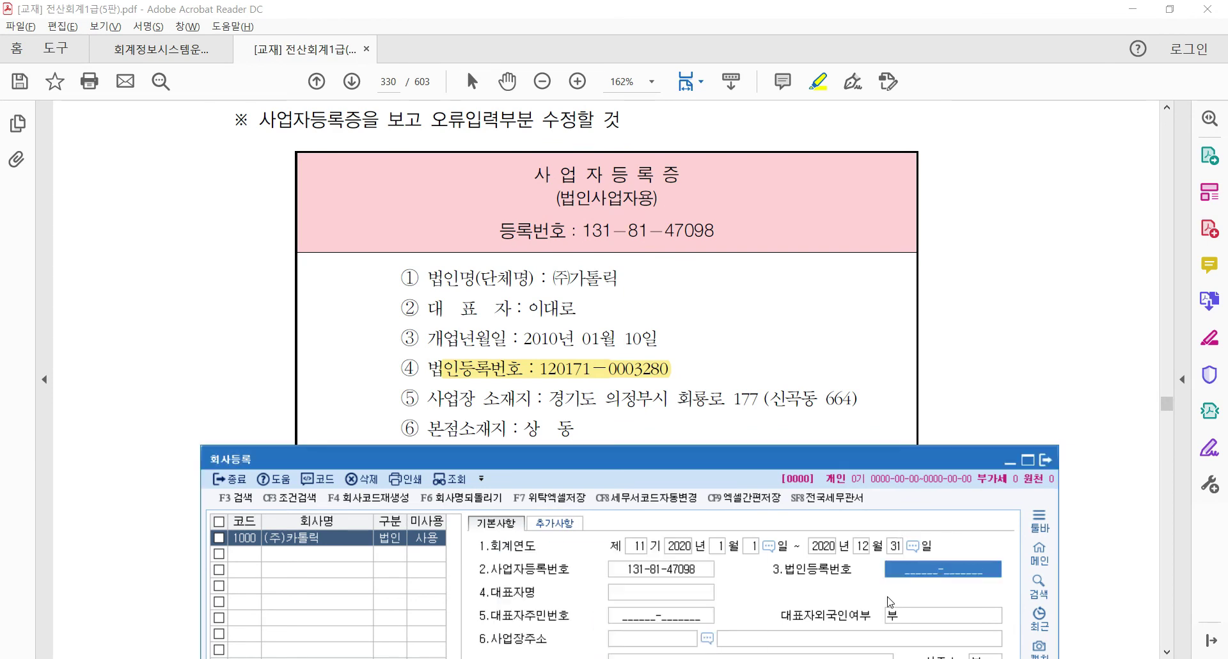
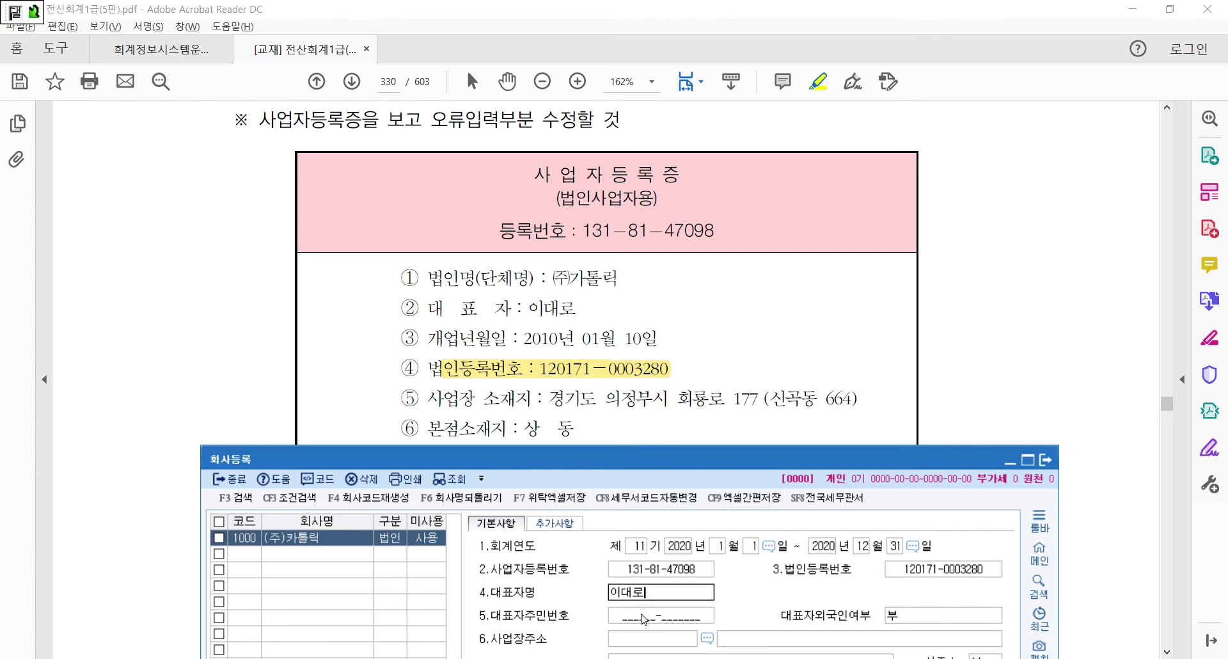
key("Return")
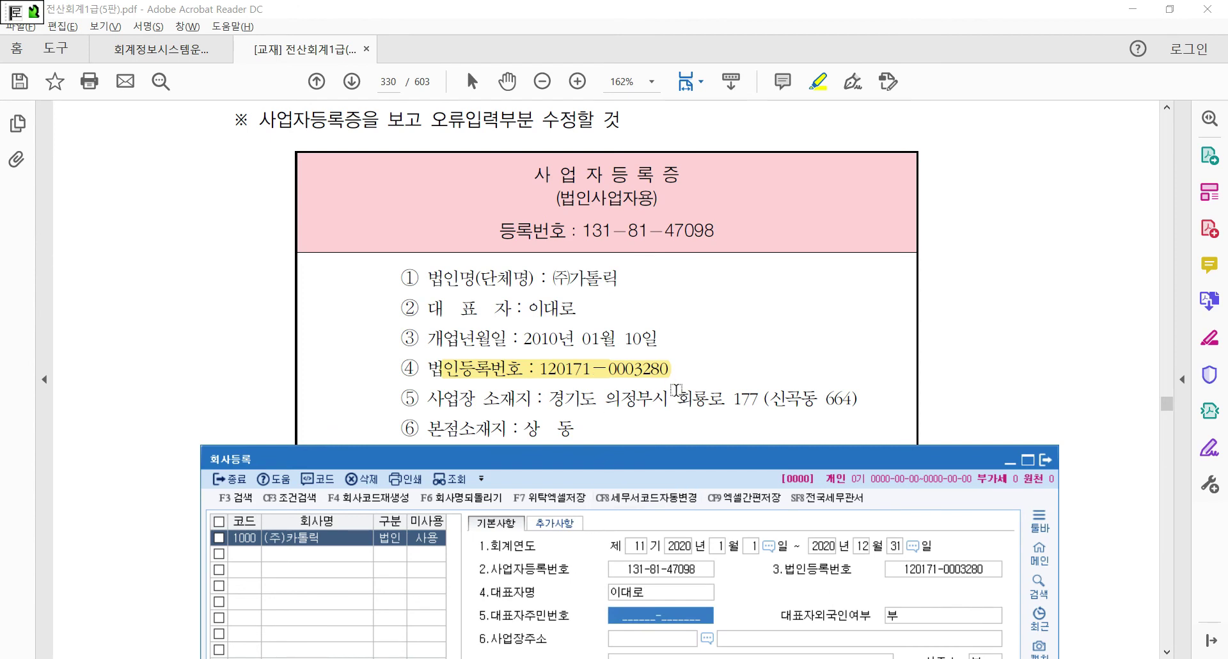
left_click_drag(598, 452, 526, 101)
key("Return")
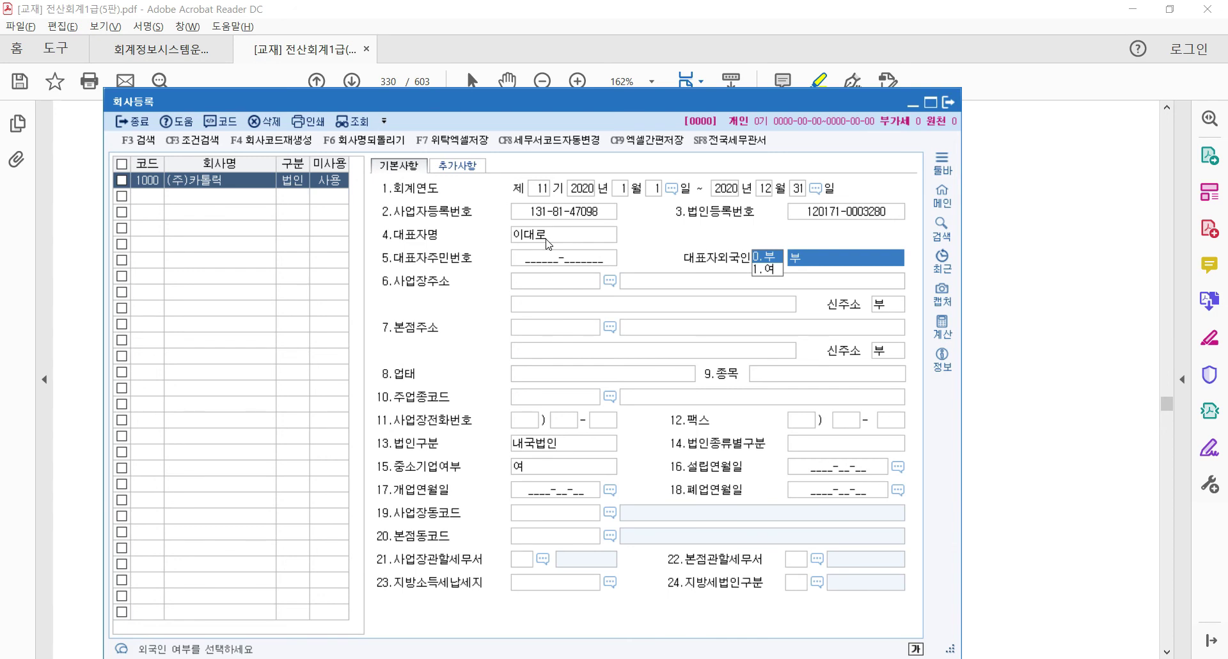
Set 대표자외국인여부 to 0.부 and select the business address on certificate line ⑤
left_click(770, 256)
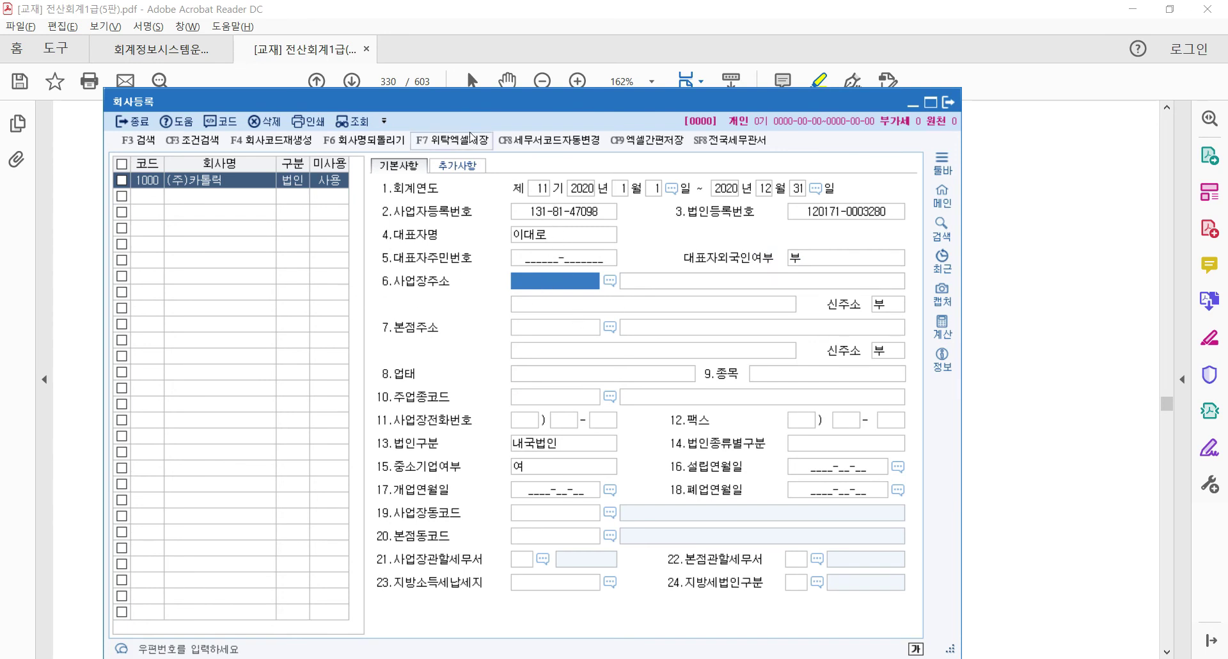
left_click_drag(466, 101, 592, 429)
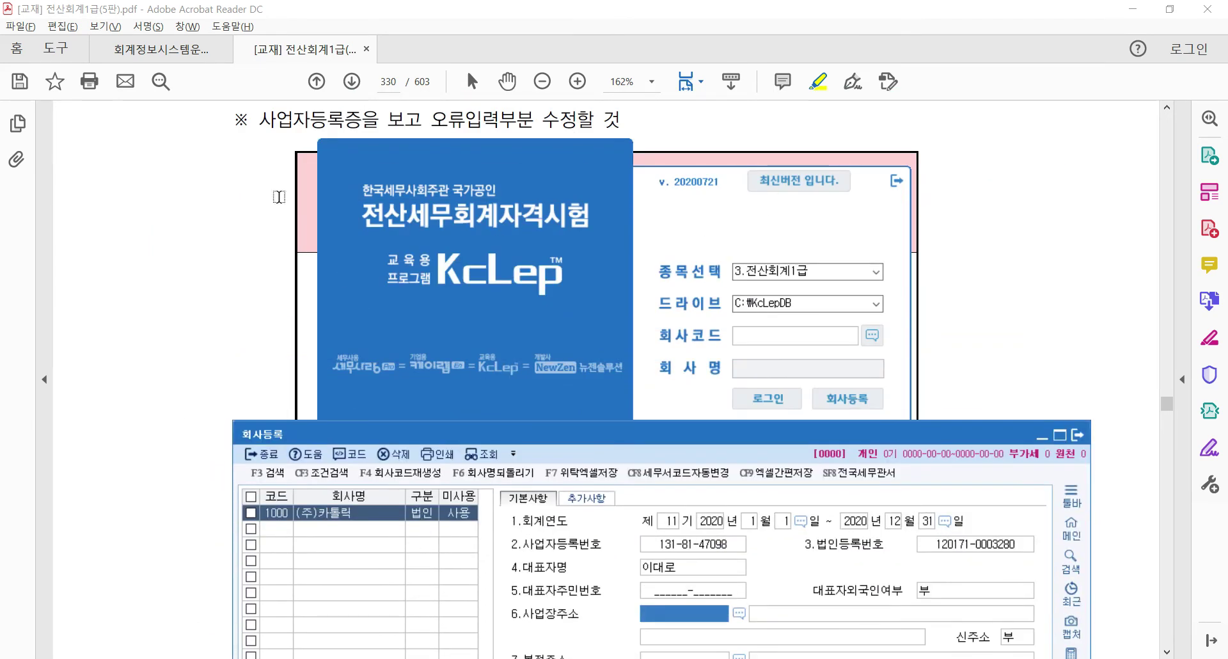
left_click(285, 193)
left_click_drag(564, 399, 861, 398)
key("alt+Tab")
left_click_drag(704, 427, 563, 131)
left_click(635, 305)
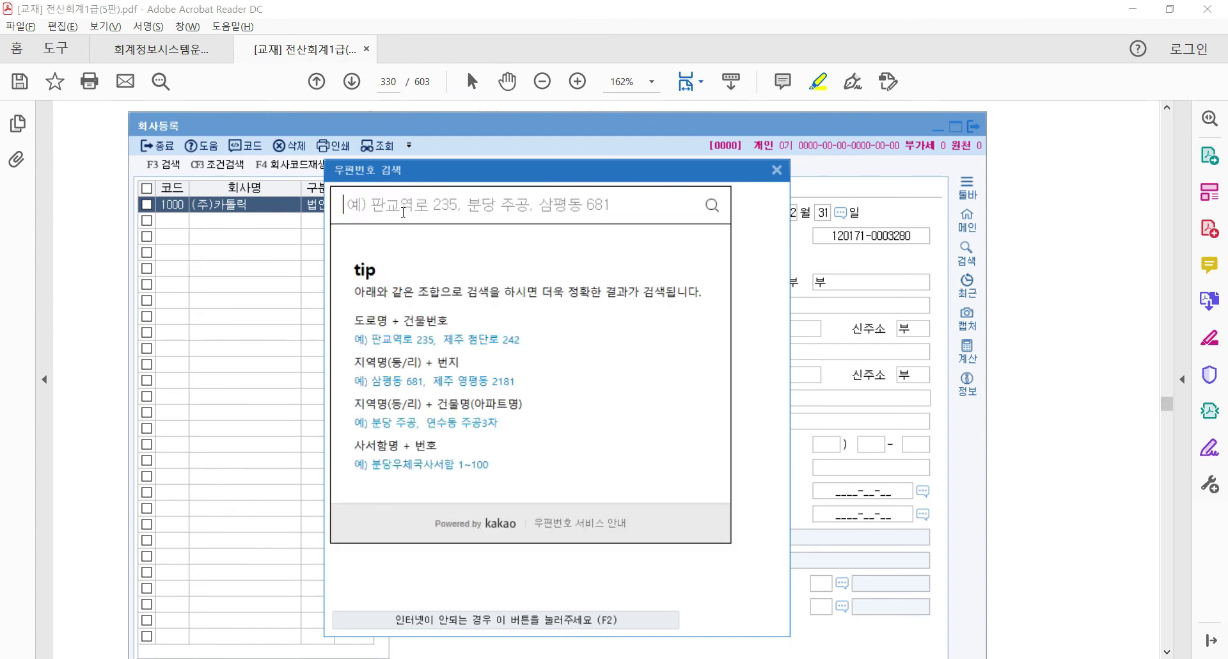
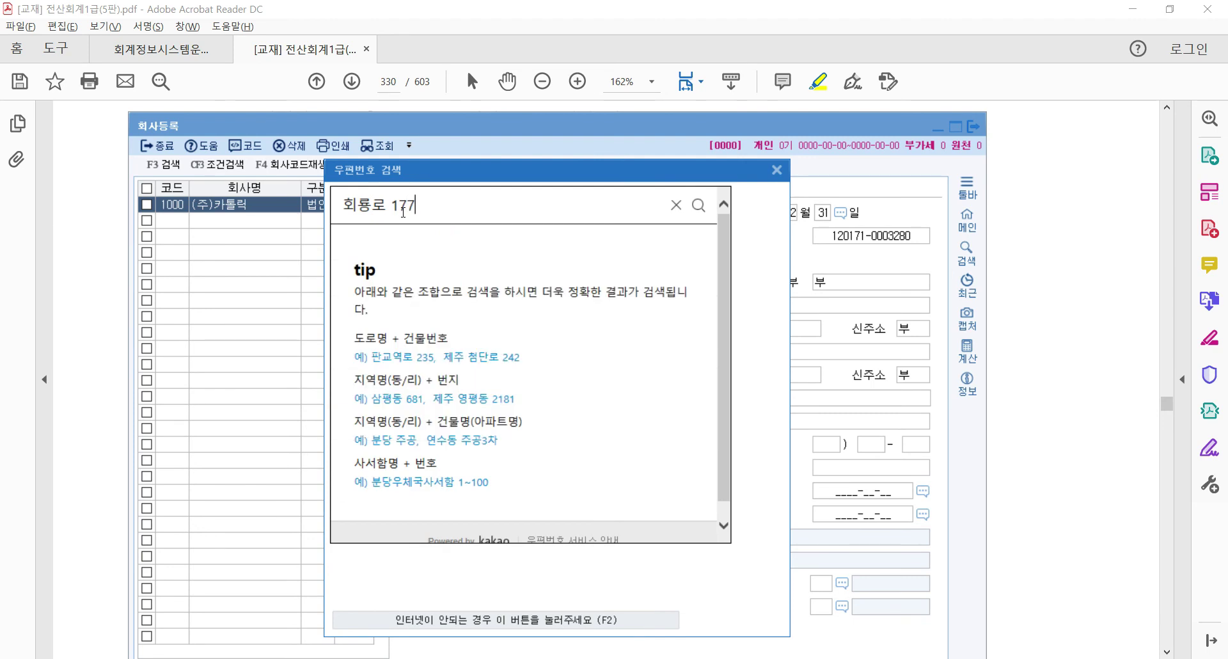
key("Return")
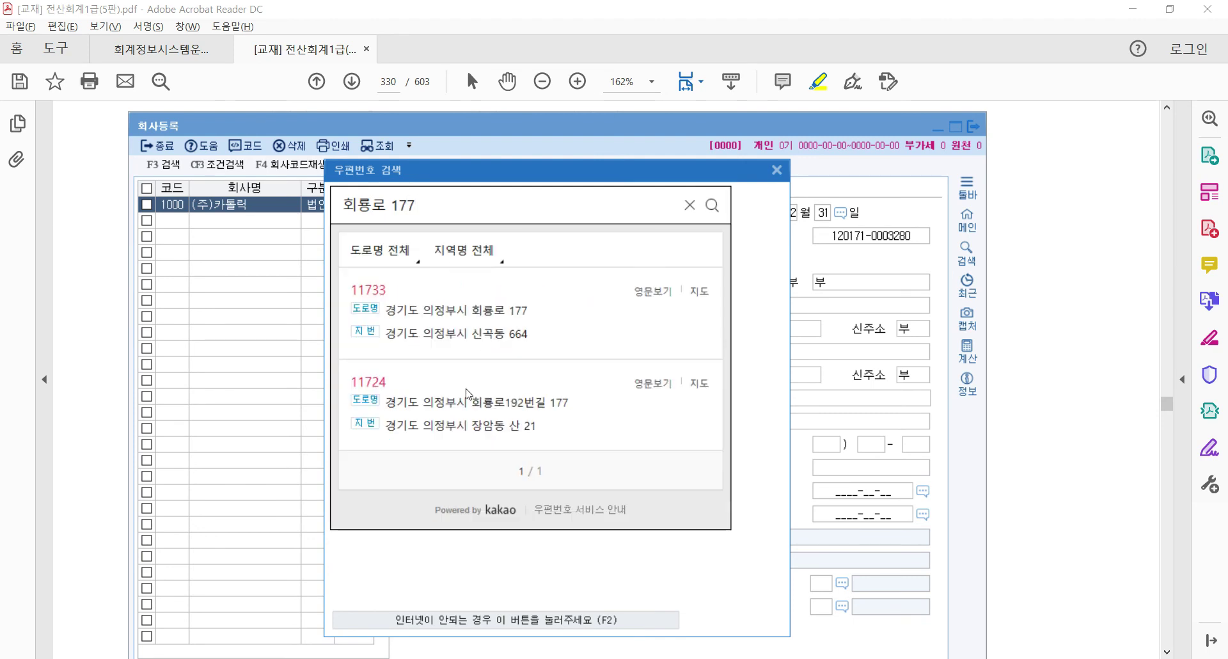
left_click(487, 314)
left_click(1060, 323)
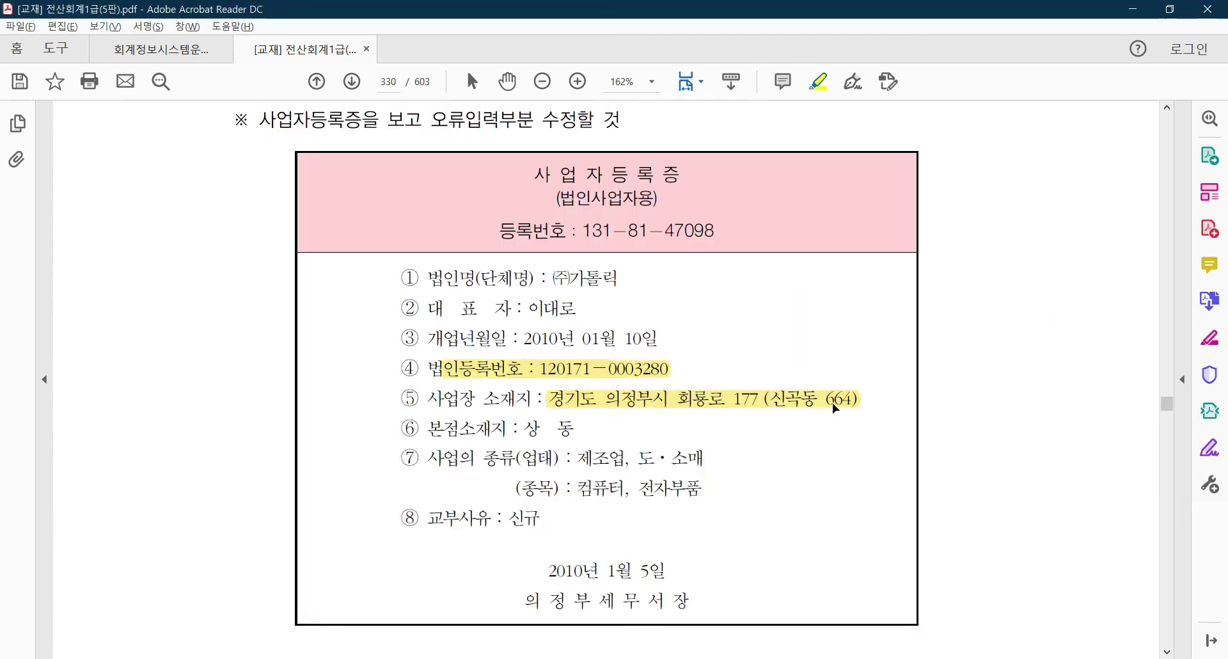
key("alt+Tab")
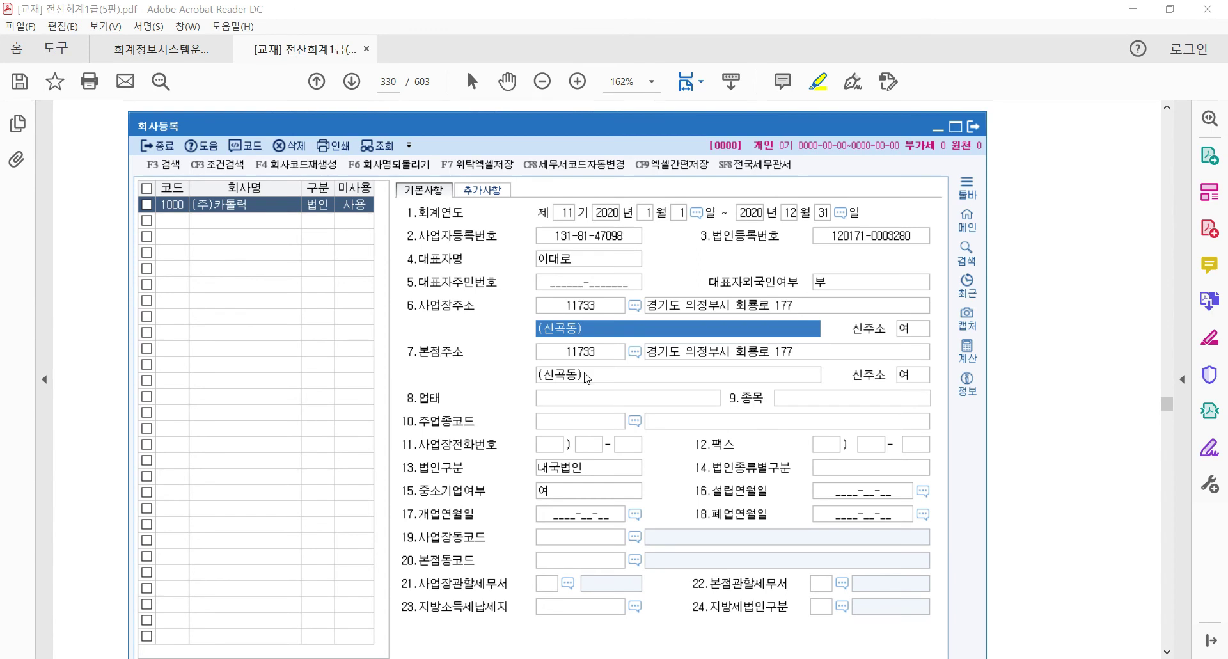
Highlight certificate line ⑥ '본점소재지 : 상 동' in yellow
key("alt+Tab")
scroll(557, 373, "up", 3)
scroll(557, 373, "up", 3)
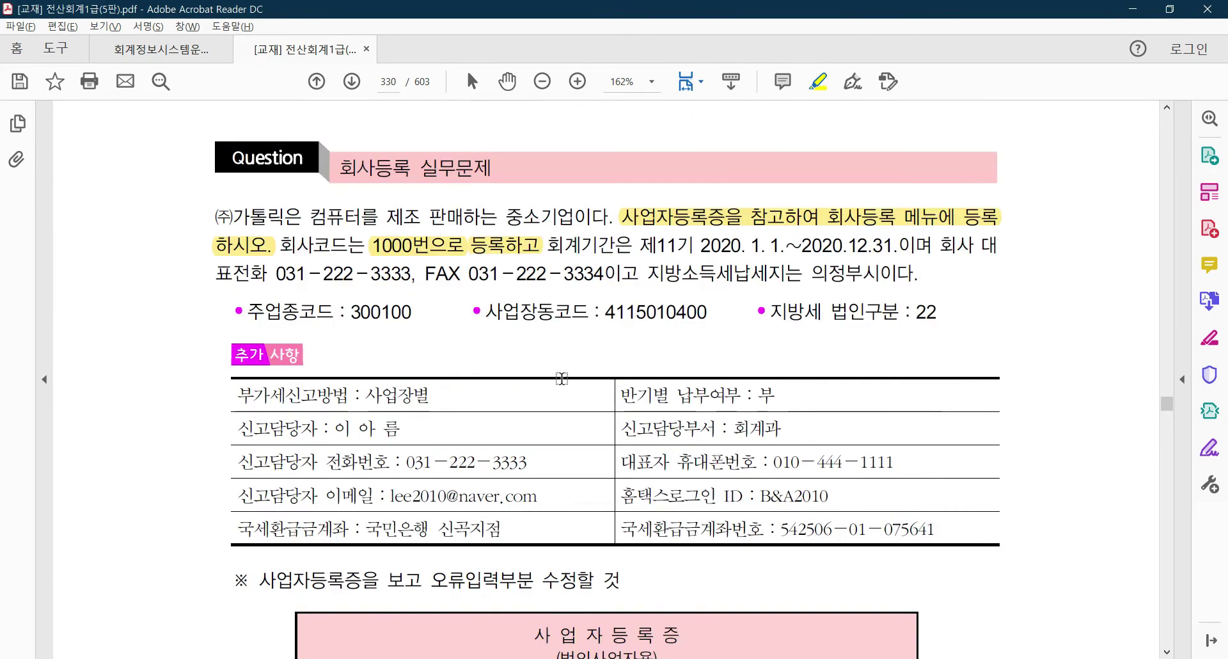
scroll(561, 378, "down", 6)
scroll(686, 452, "down", 4)
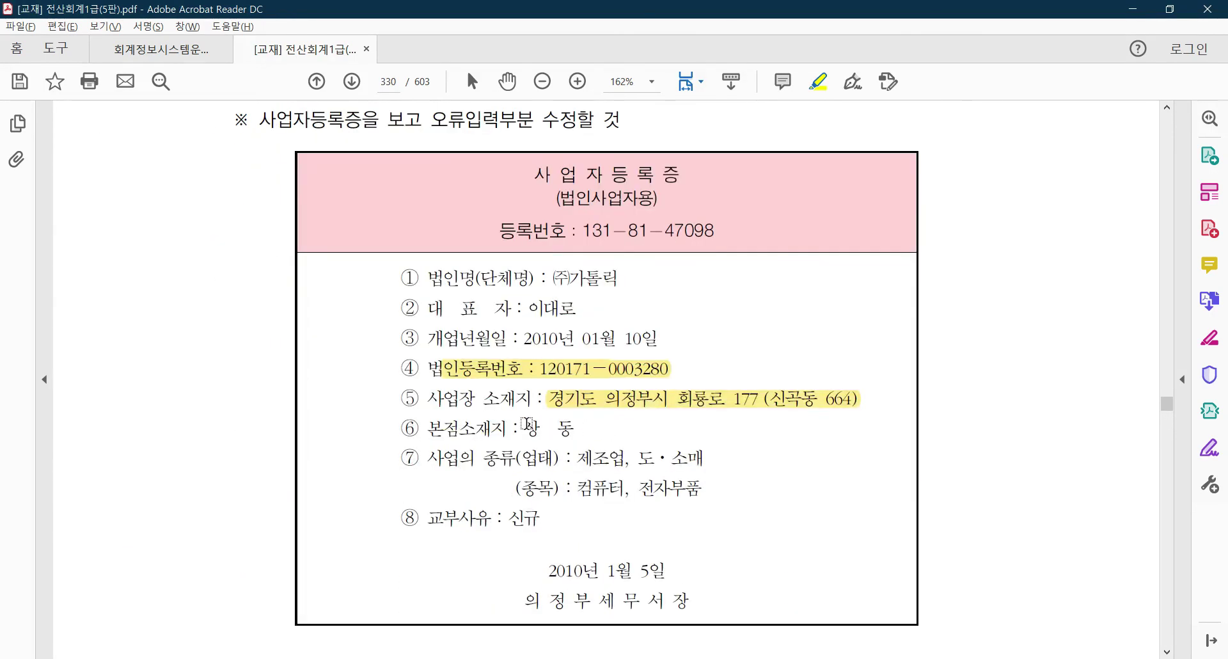
mouse_move(424, 428)
left_mouse_down()
mouse_move(520, 435)
mouse_move(493, 435)
left_mouse_up()
left_click_drag(581, 428, 426, 429)
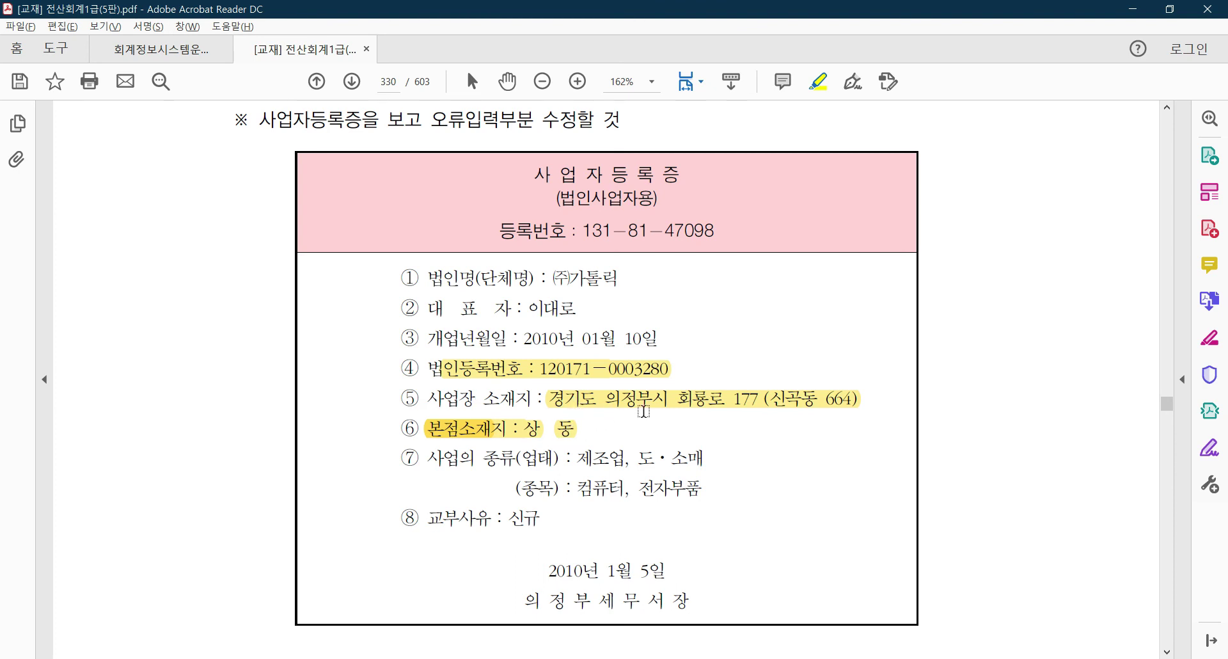
scroll(640, 409, "down", 1)
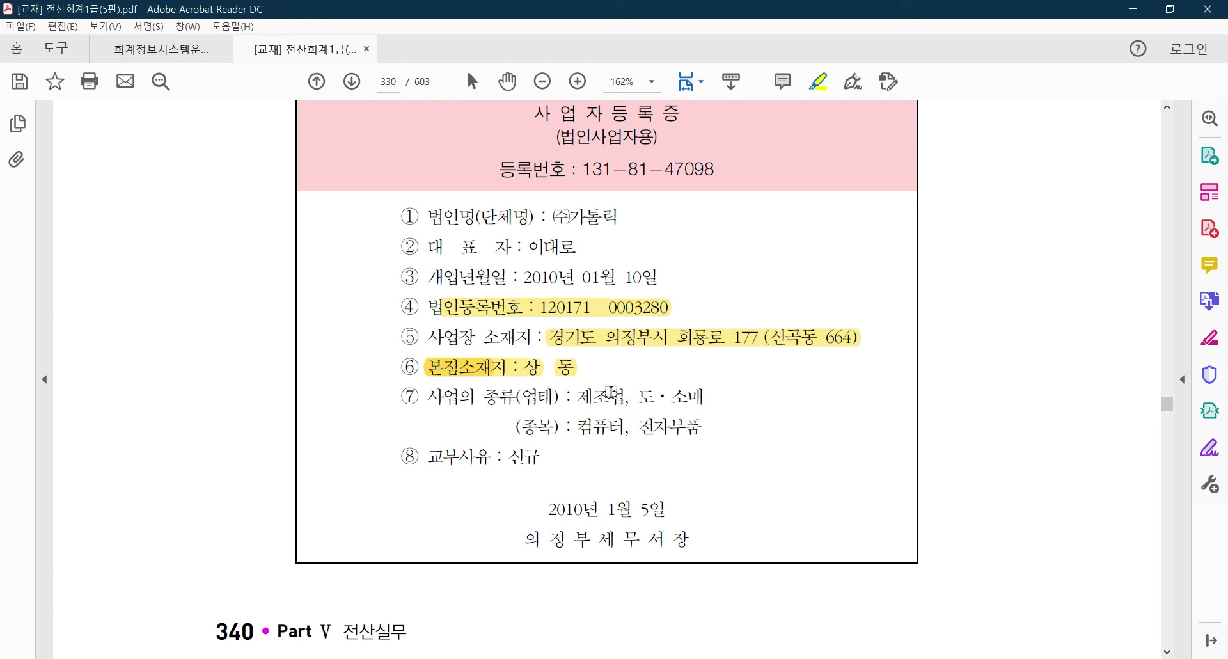
key("alt+Tab")
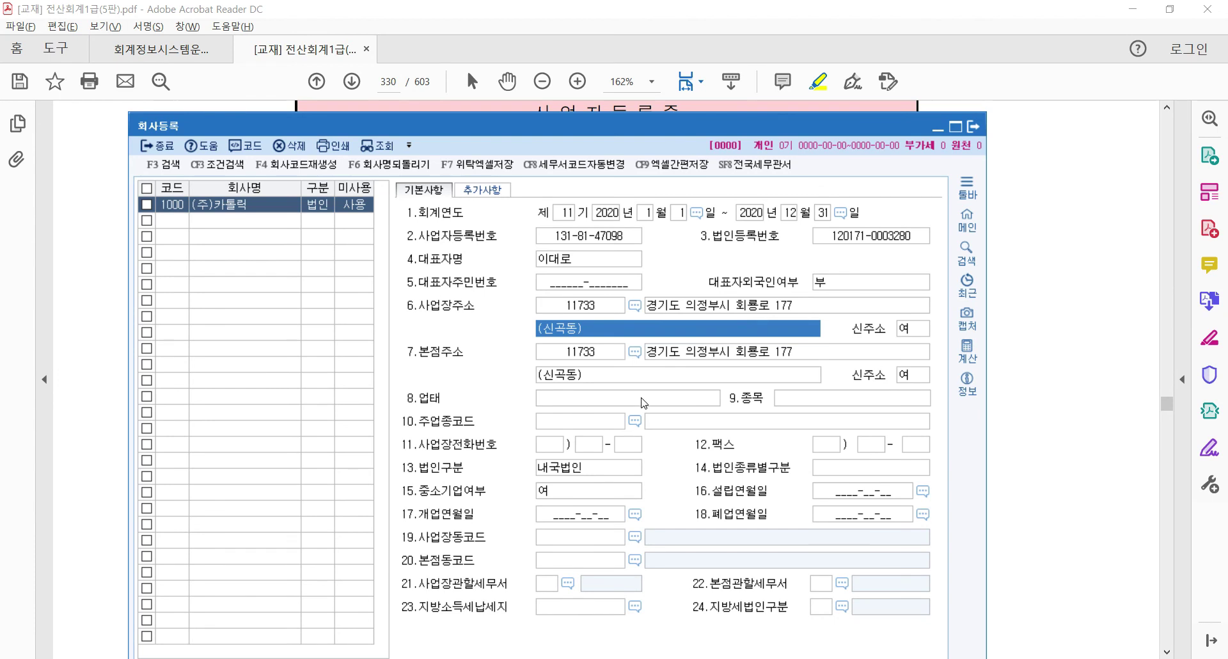
Enter 업태 '제조업, 도소매' from the certificate
left_click(614, 403)
key("alt+Tab")
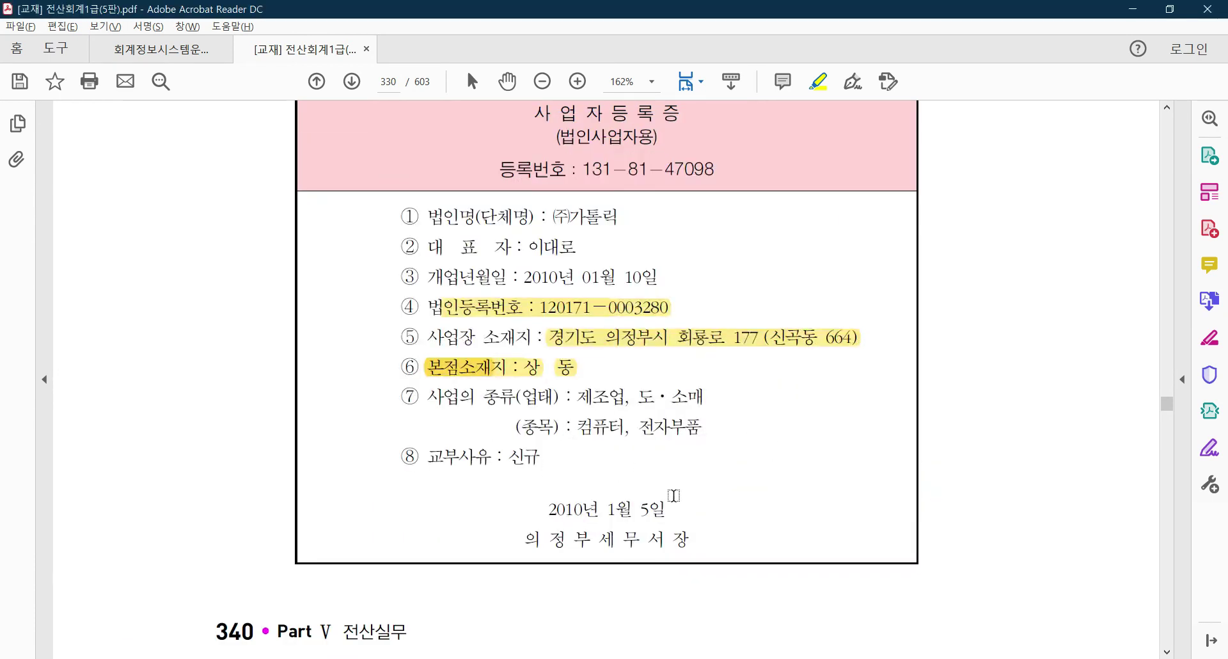
left_click_drag(572, 403, 710, 401)
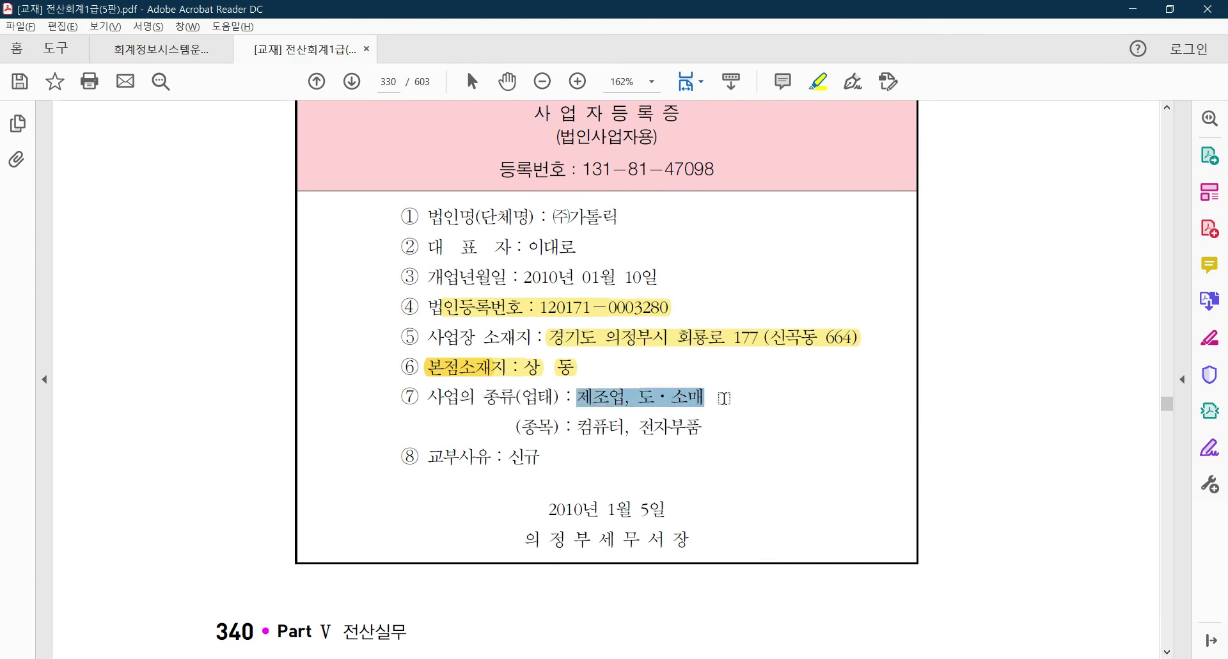
key("alt+Tab")
type("제")
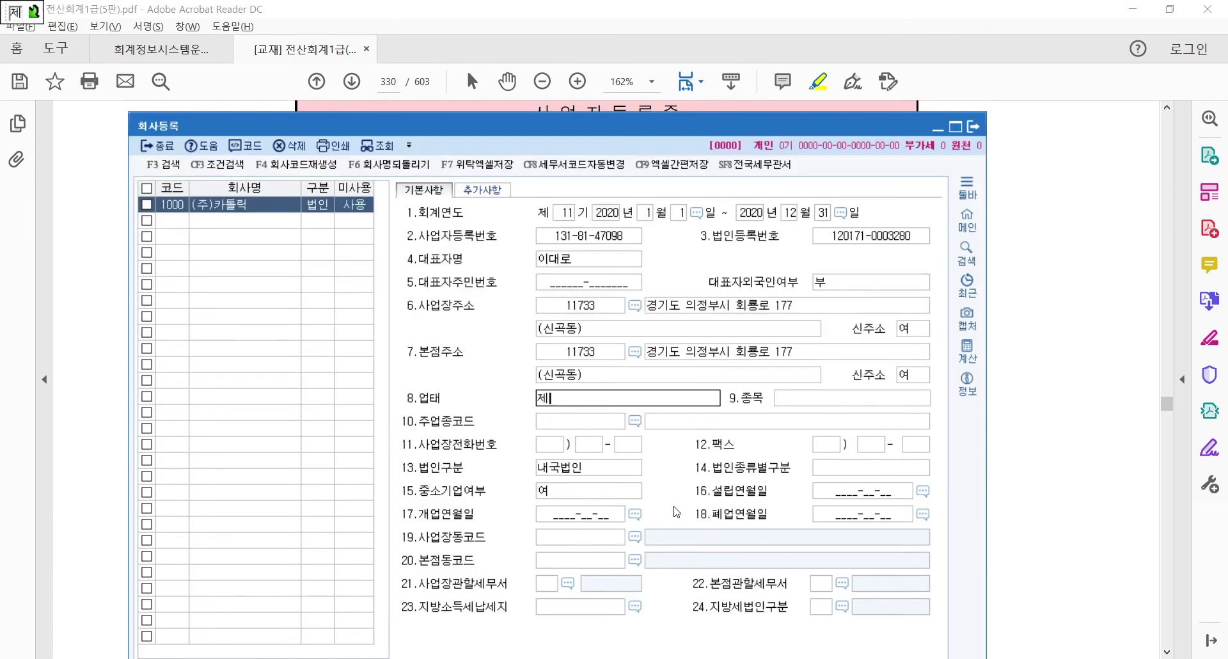
type("조업, 도소매")
key("Return")
Enter 종목 '컴퓨터, 전자부품' from the certificate
key("alt+Tab")
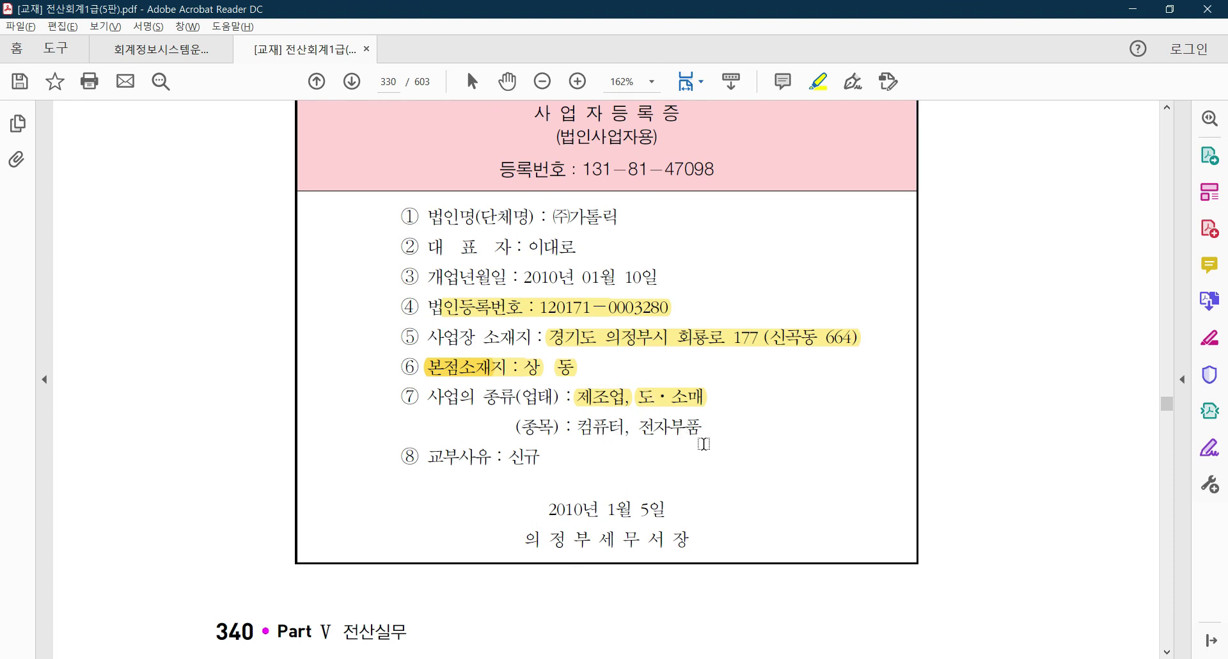
key("alt+Tab")
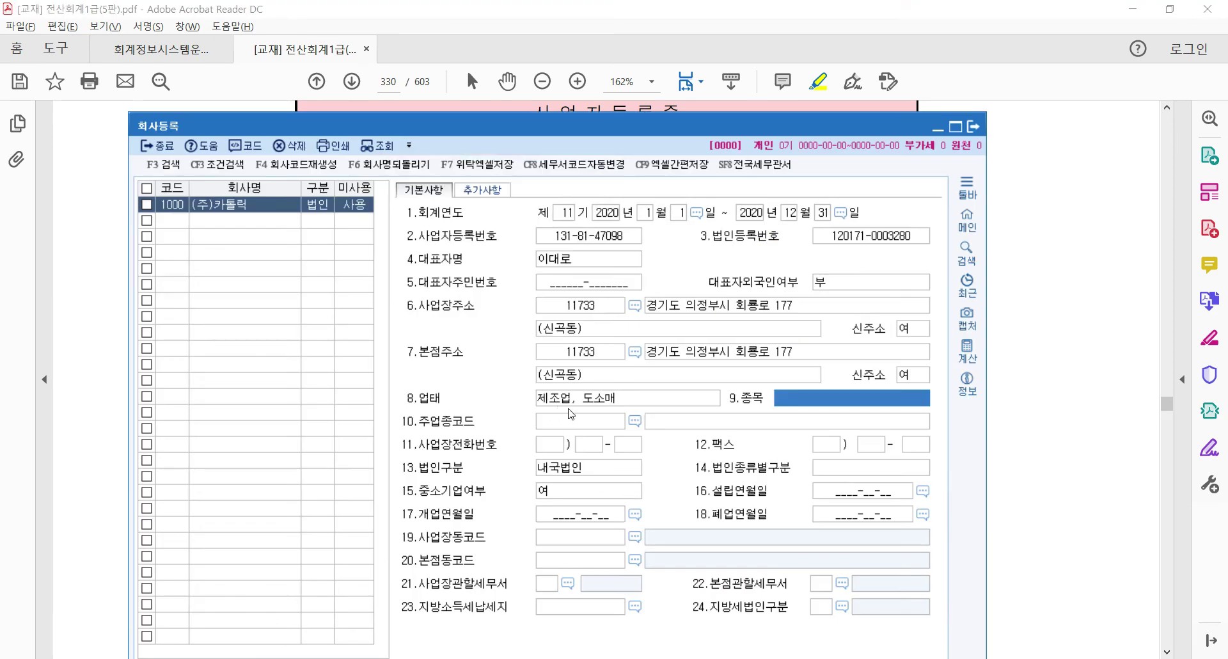
type("컴퓨터")
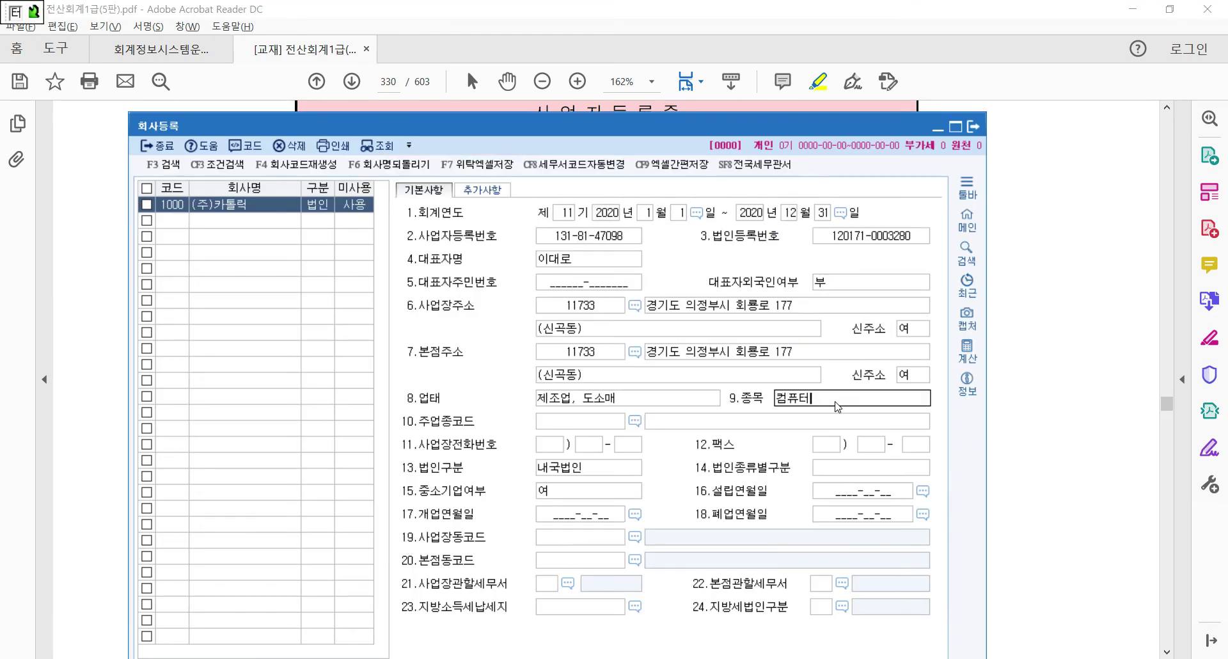
type(", 전자부품")
key("Return")
Enter 2010-01-10 as 개업연월일
key("alt+Tab")
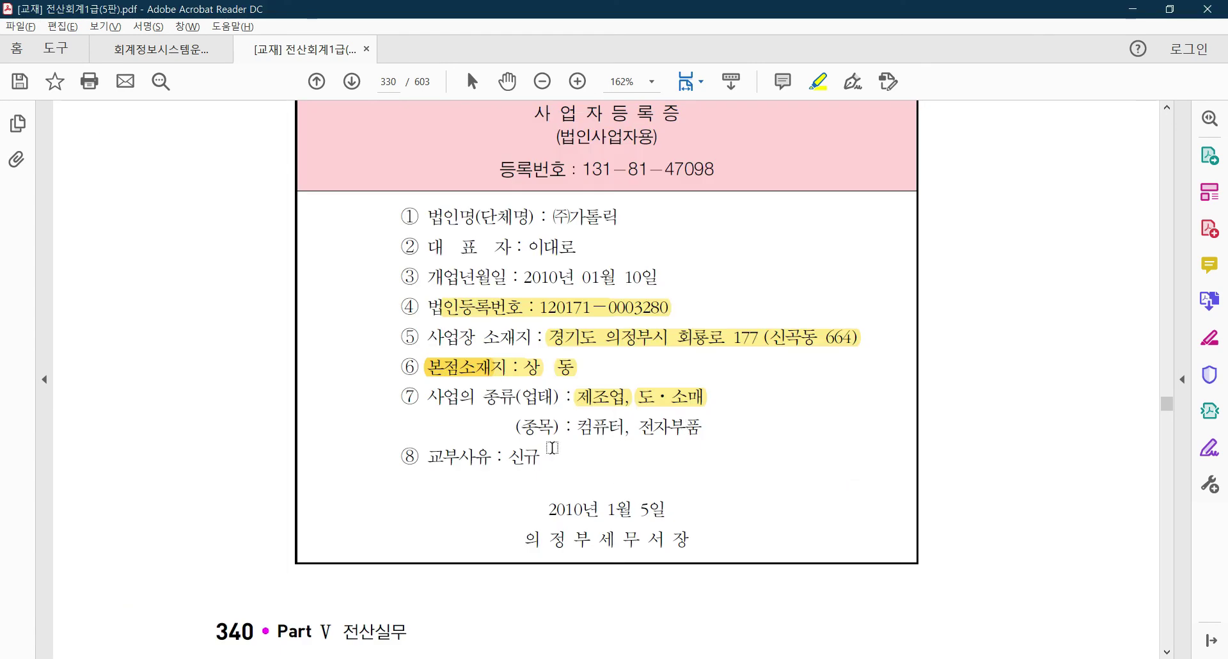
scroll(607, 442, "up", 2)
scroll(568, 460, "down", 1)
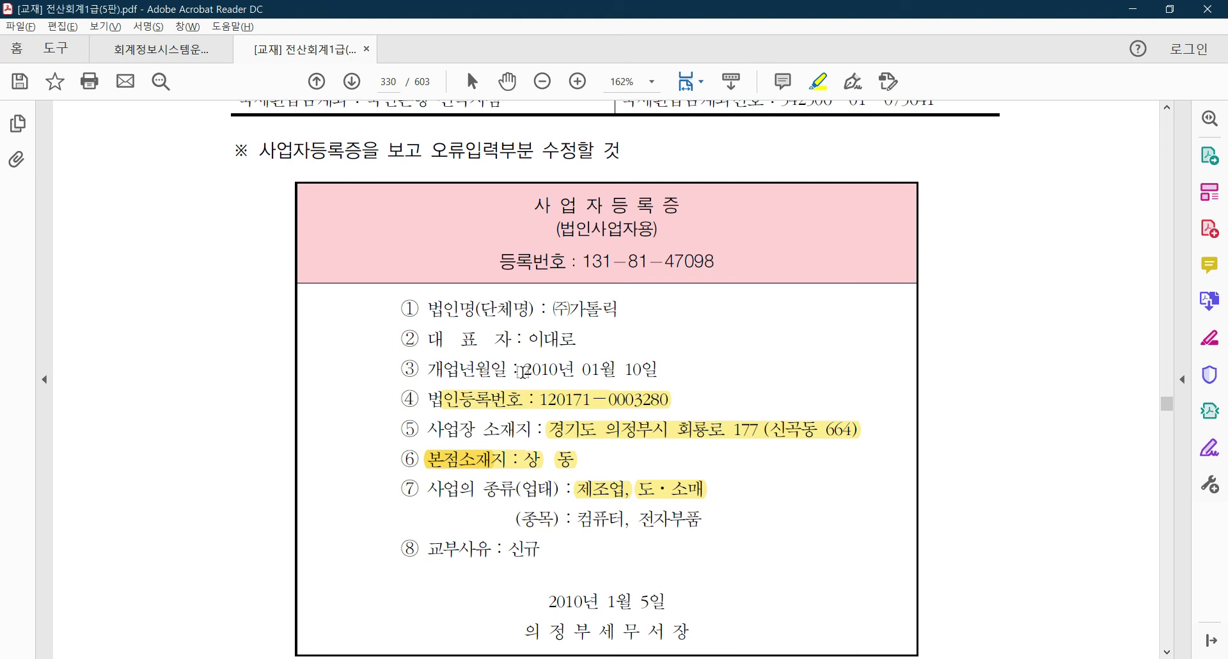
key("alt+Tab")
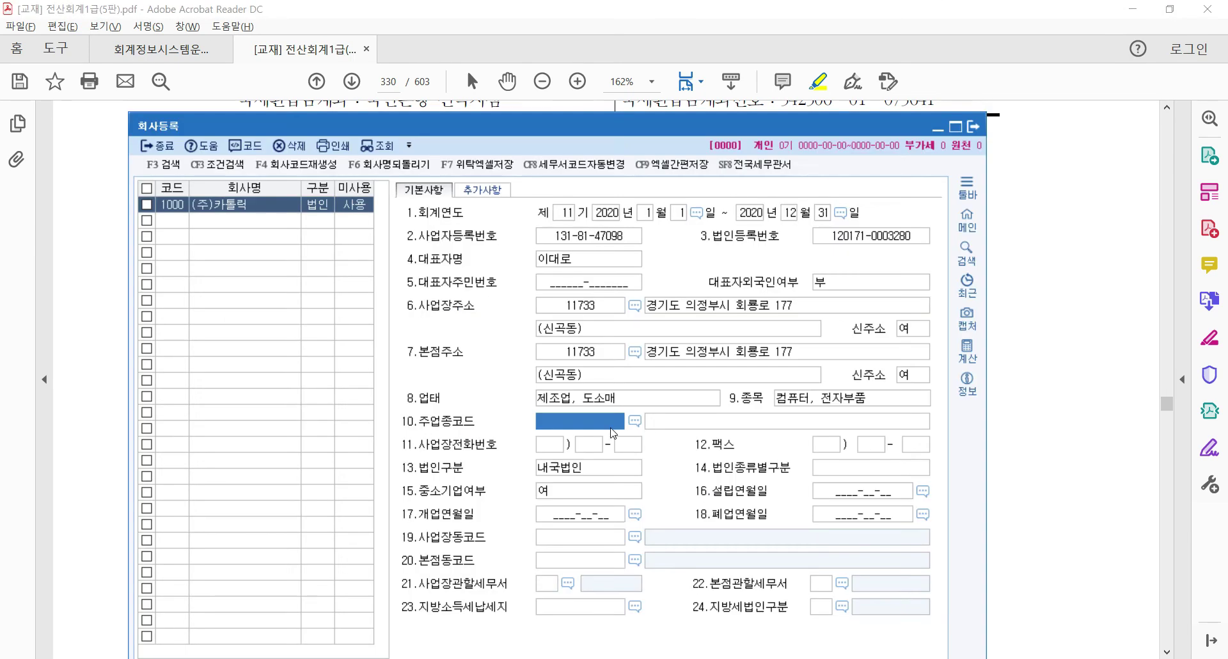
left_click(567, 515)
type("2")
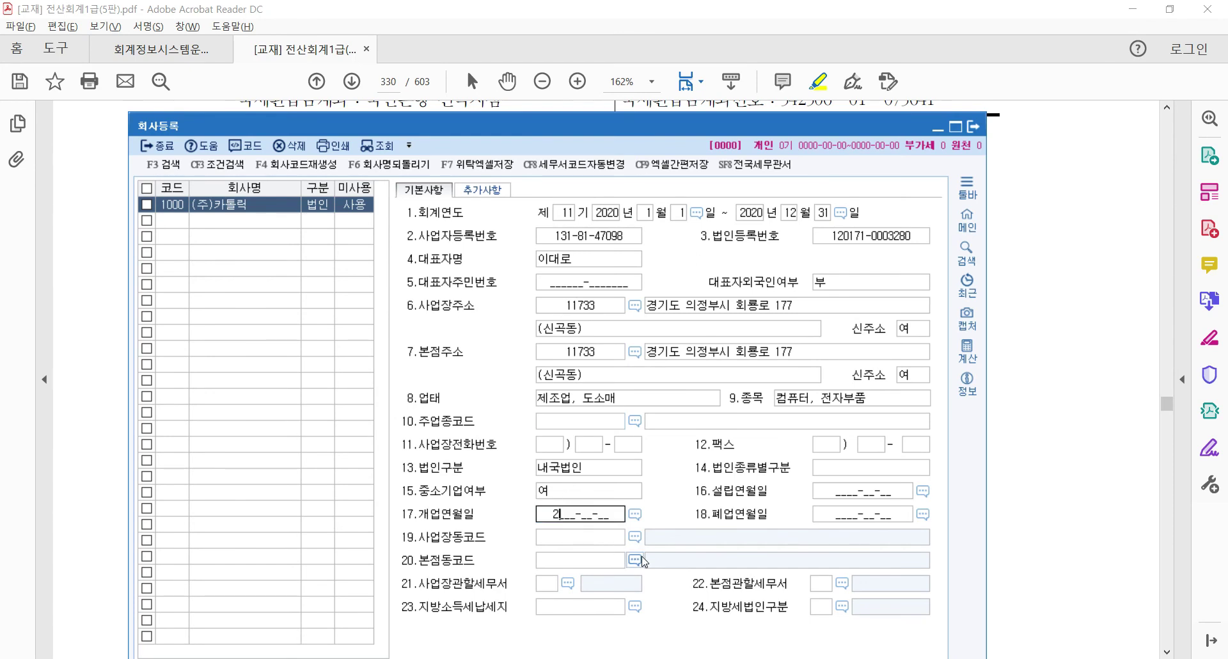
type("010-01-10")
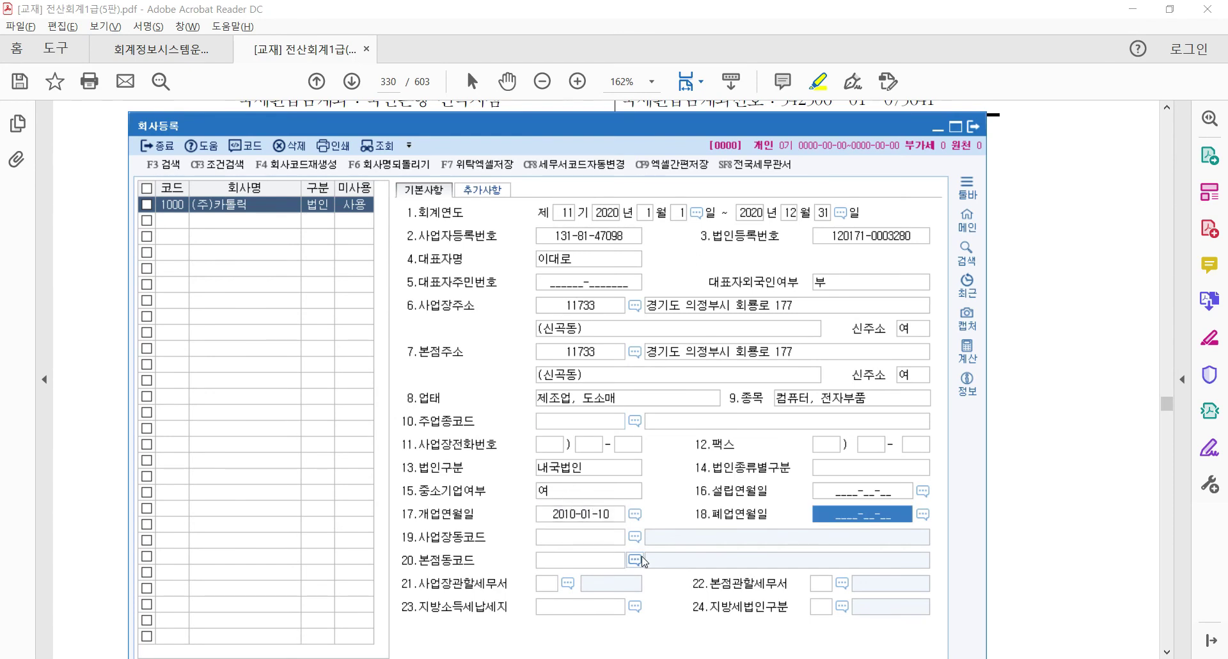
key("alt+Tab")
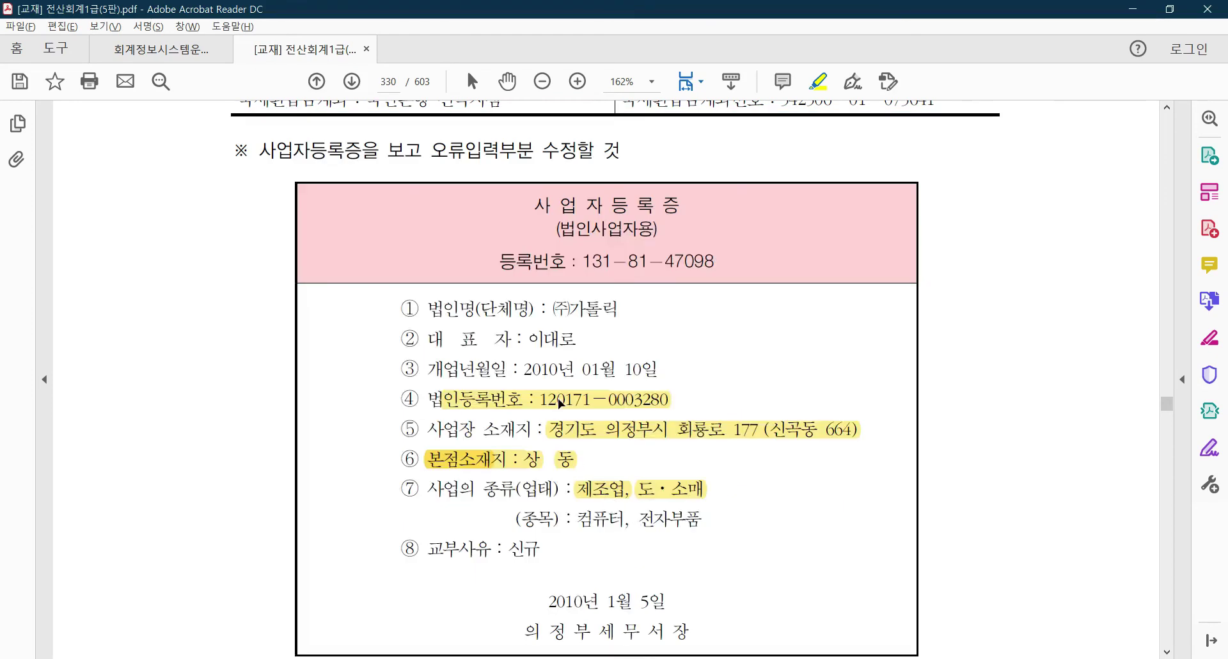
Scroll through the textbook question and 사업자등록증 to review the company details
scroll(646, 540, "down", 1)
scroll(646, 540, "down", 1)
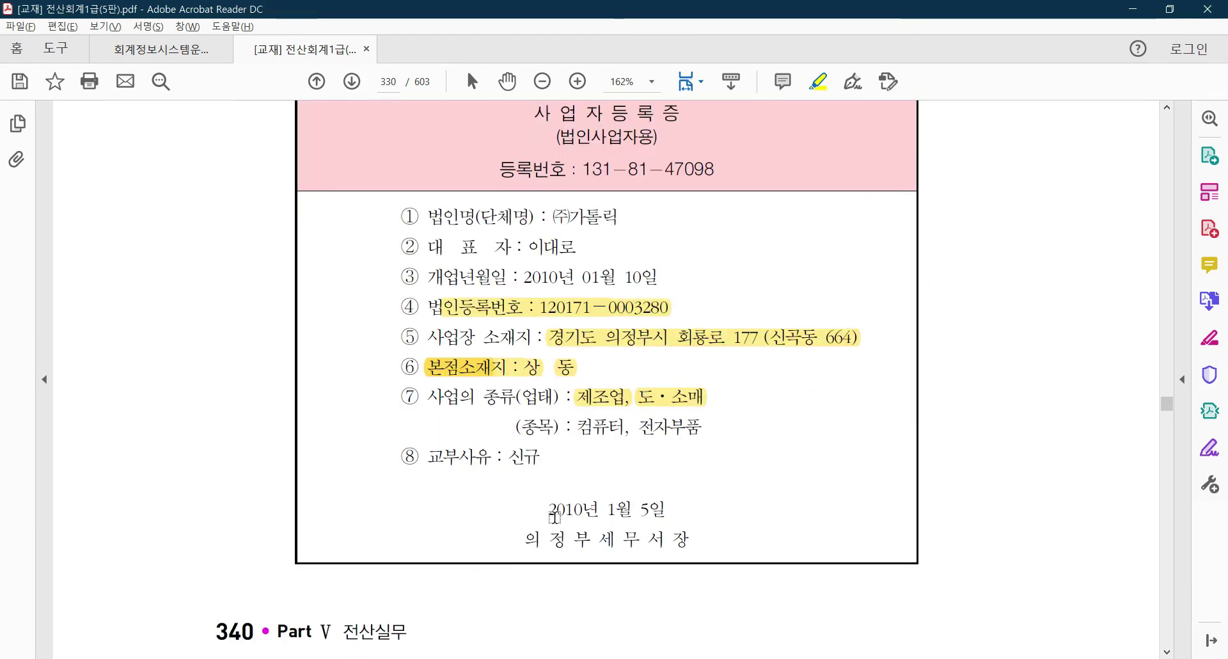
scroll(589, 526, "up", 2)
scroll(521, 330, "down", 1)
scroll(526, 339, "up", 4)
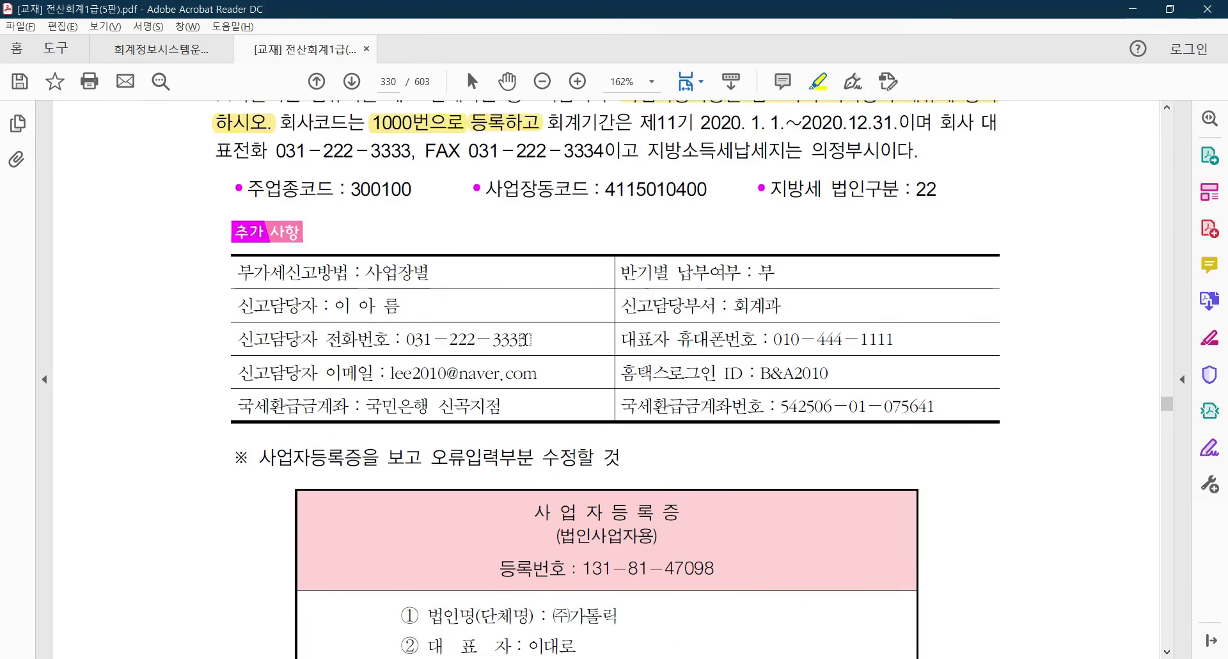
scroll(532, 356, "down", 5)
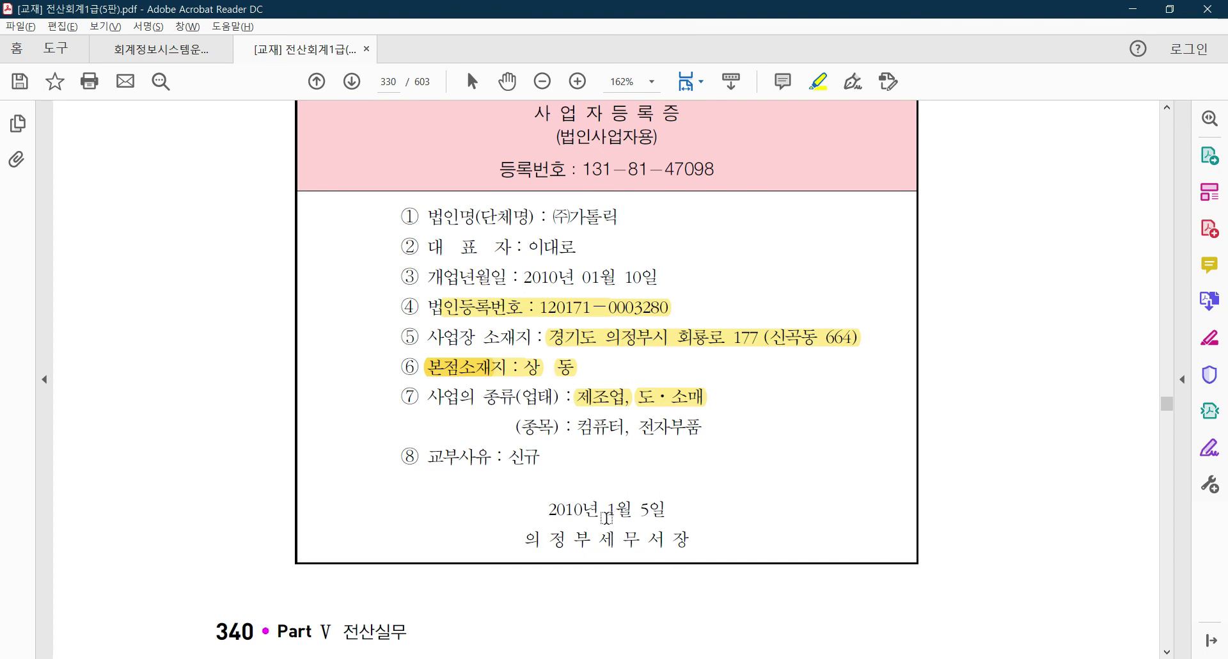
scroll(610, 517, "up", 6)
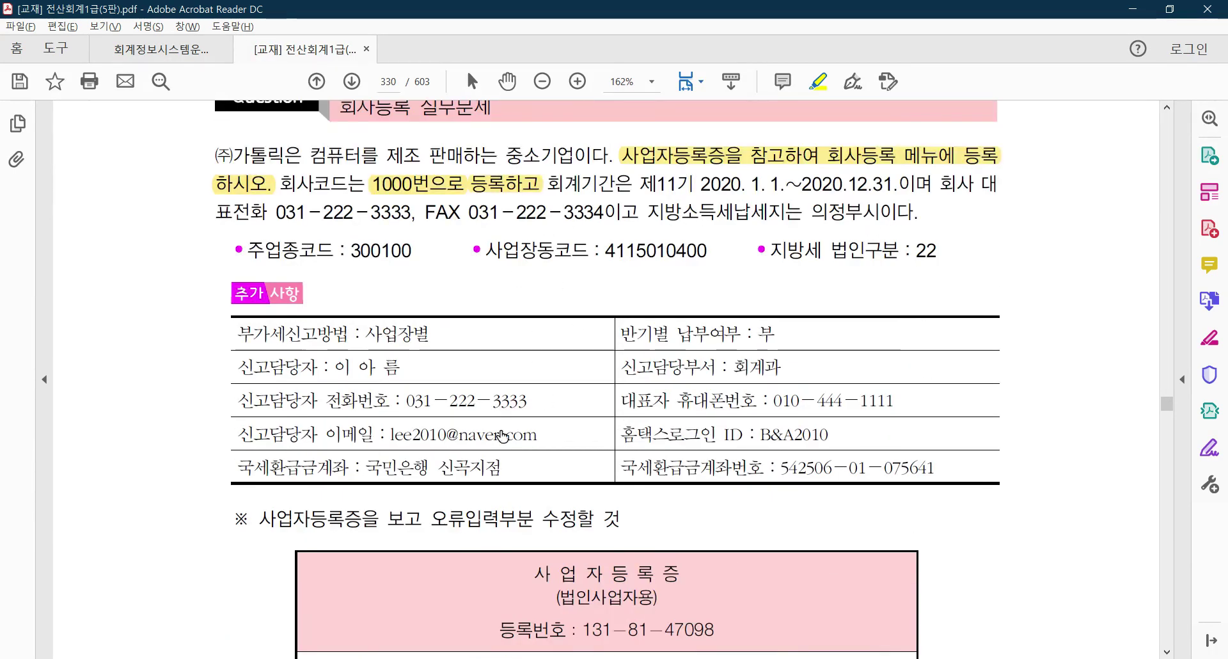
scroll(526, 441, "down", 5)
scroll(653, 584, "down", 1)
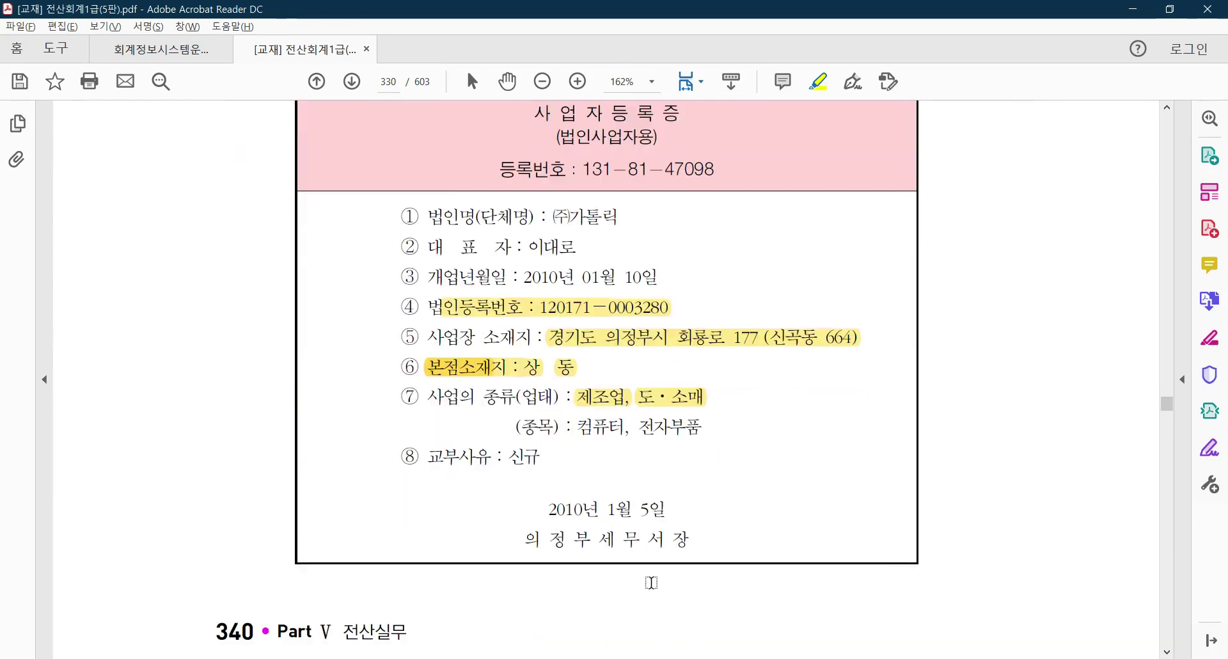
scroll(627, 518, "up", 2)
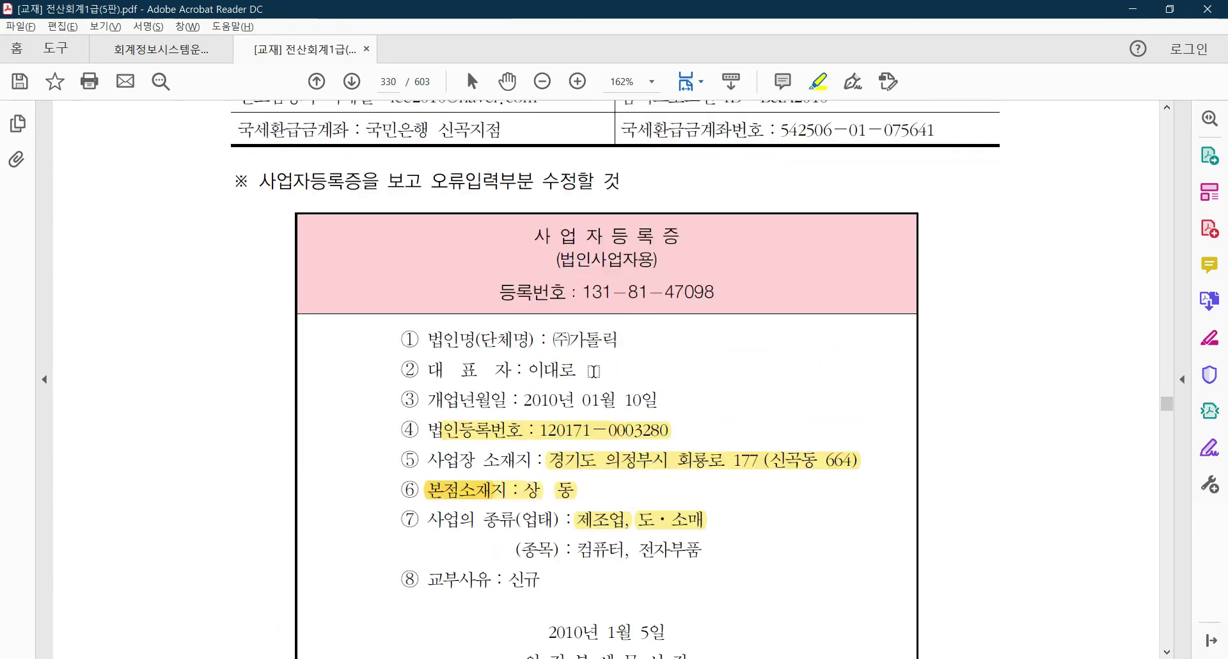
scroll(643, 492, "down", 3)
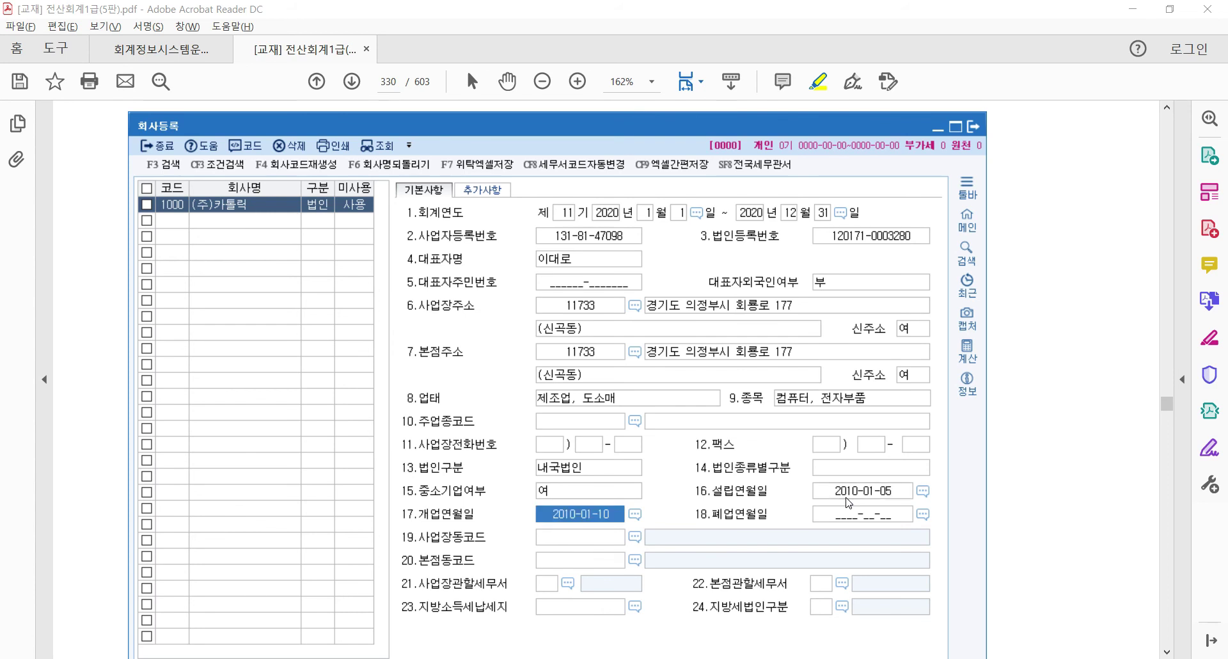
key("alt+Tab")
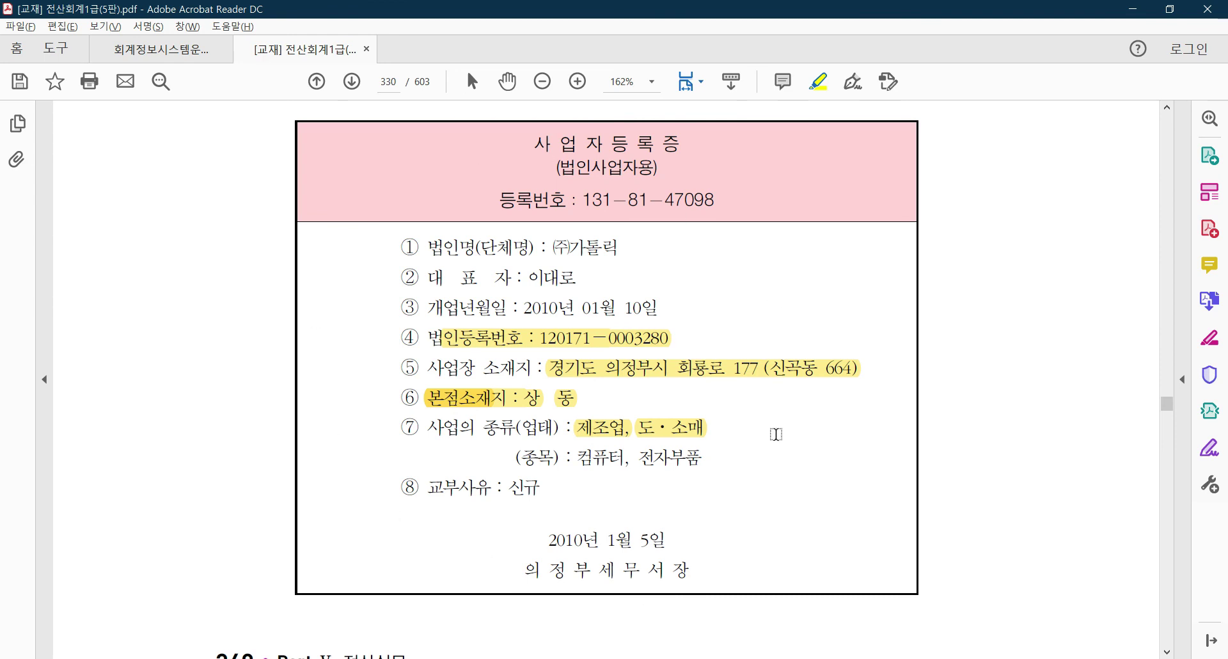
scroll(589, 448, "up", 5)
scroll(590, 420, "up", 2)
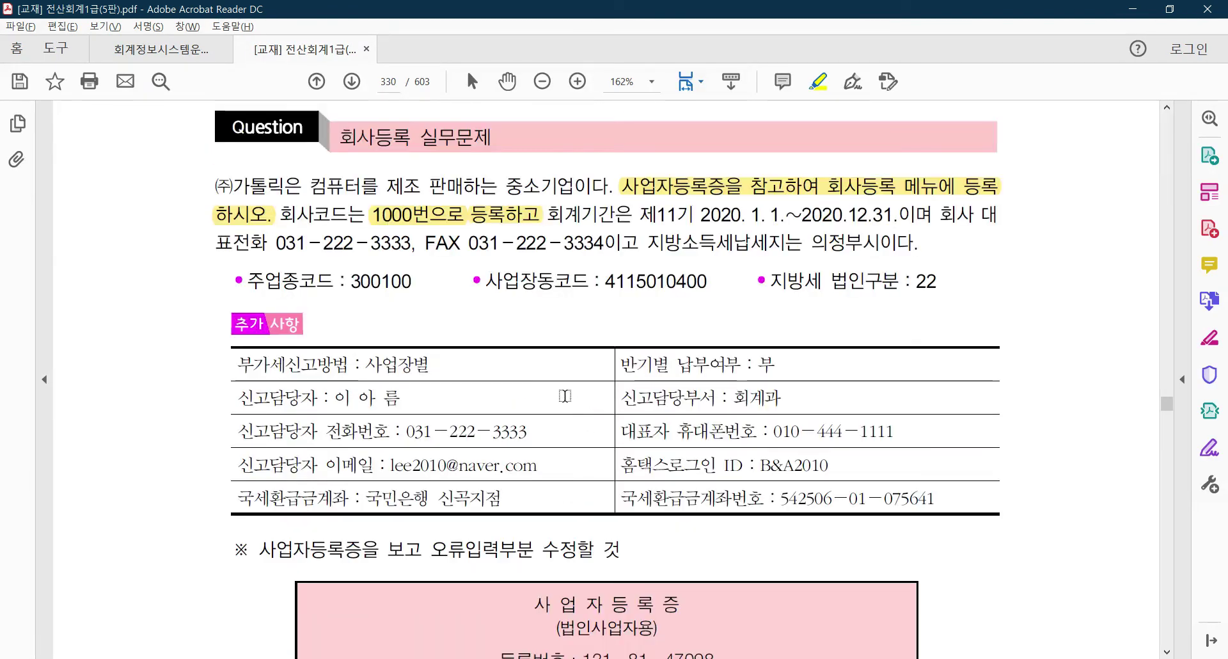
scroll(360, 345, "up", 3)
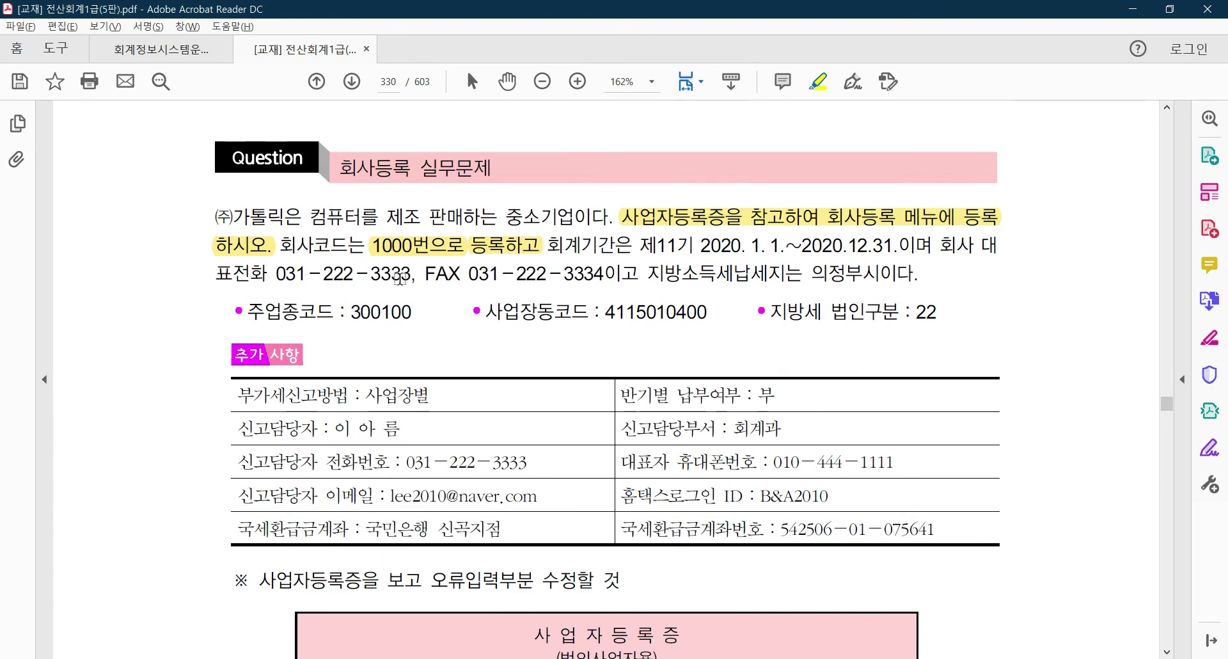
key("alt+Tab")
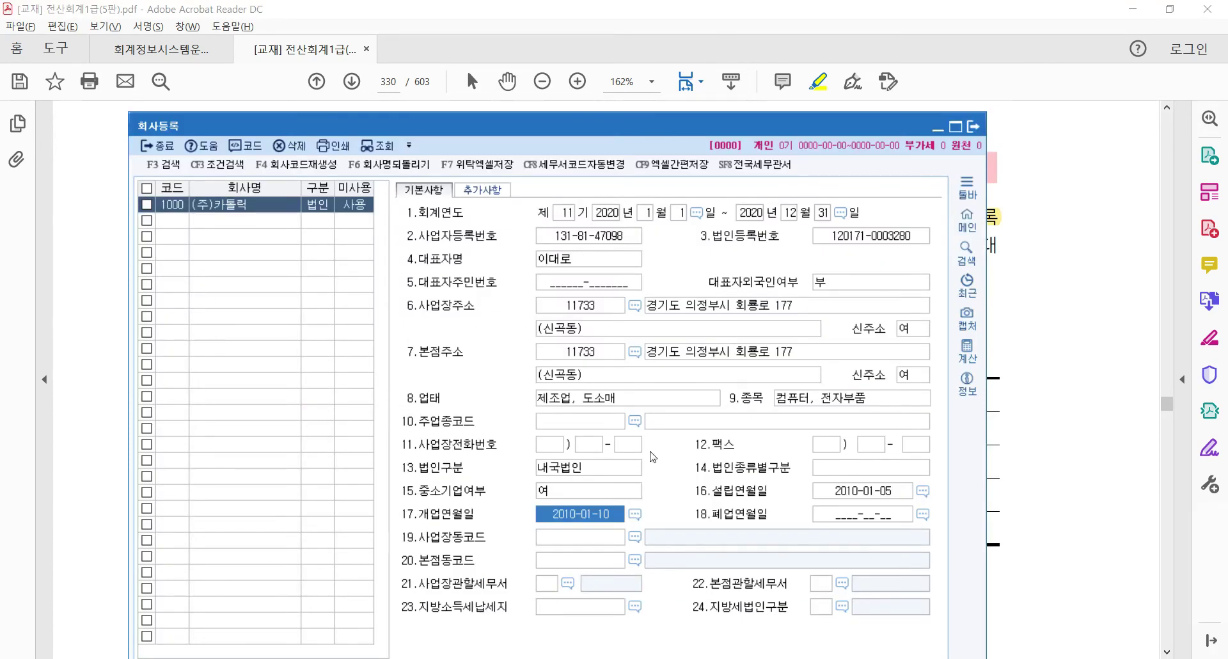
left_click(553, 447)
type("031")
key("Return")
type("222")
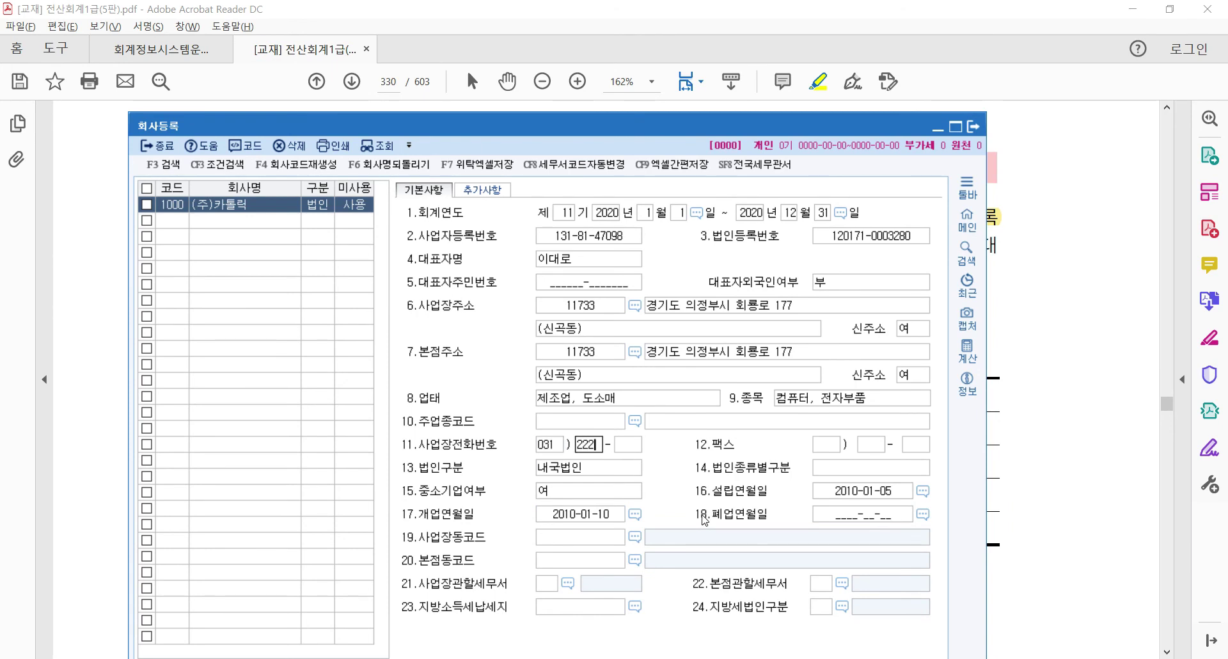
key("Return")
type("3")
key("Return")
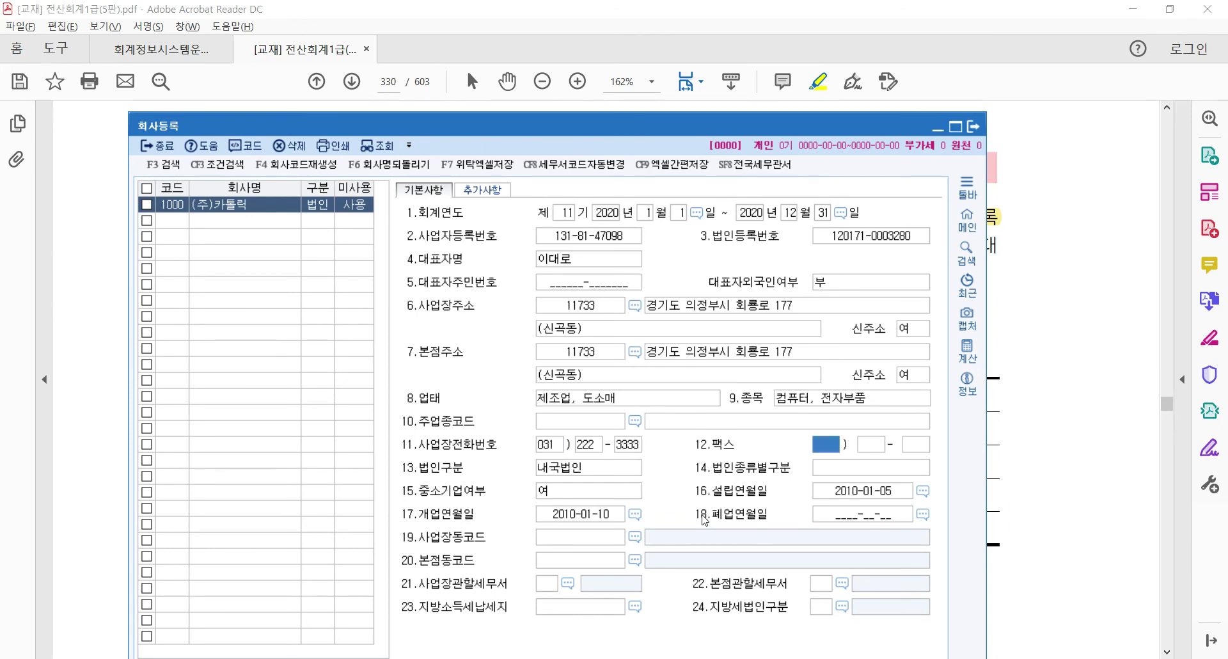
key("alt+Tab")
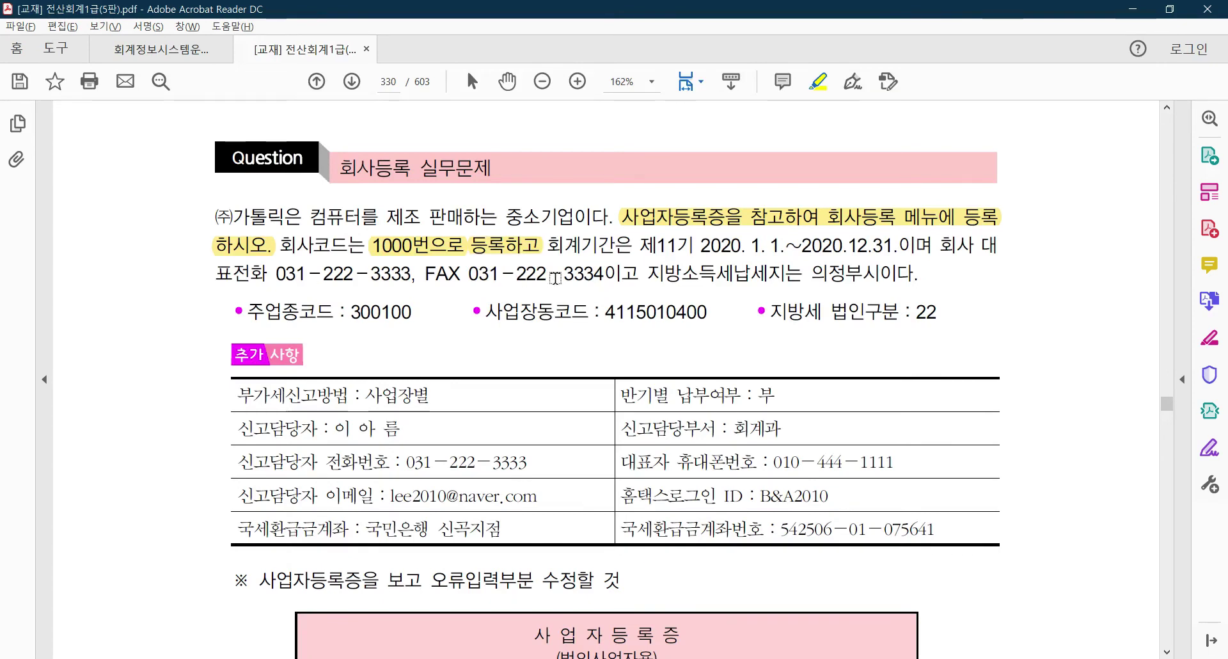
key("alt+Tab")
key("Return")
key("Return")
key("Return")
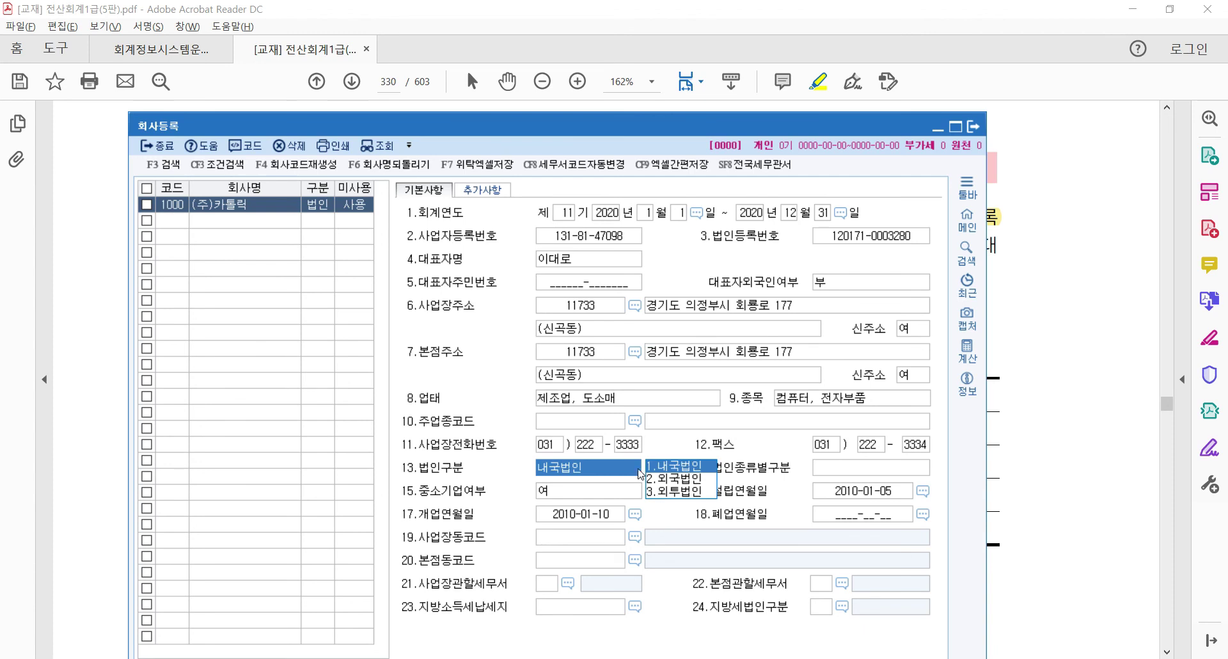
Keep 내국법인 as 법인구분 and choose 5.중소기업 for 법인종류별구분
key("alt+Tab")
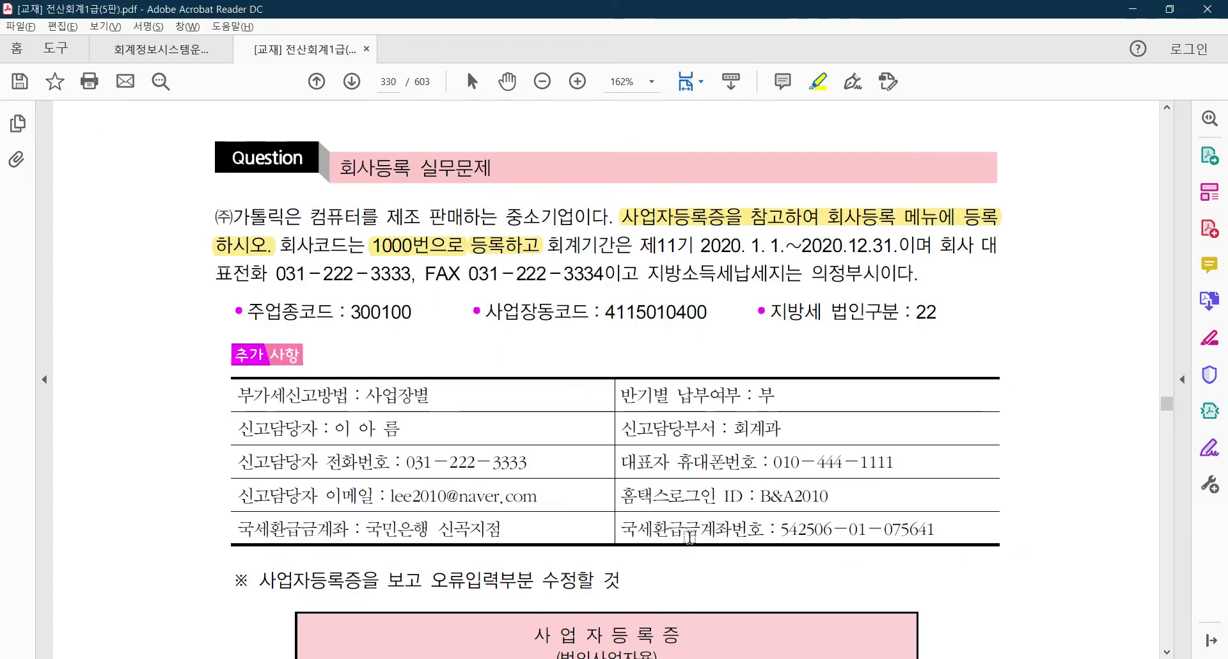
key("alt+Tab")
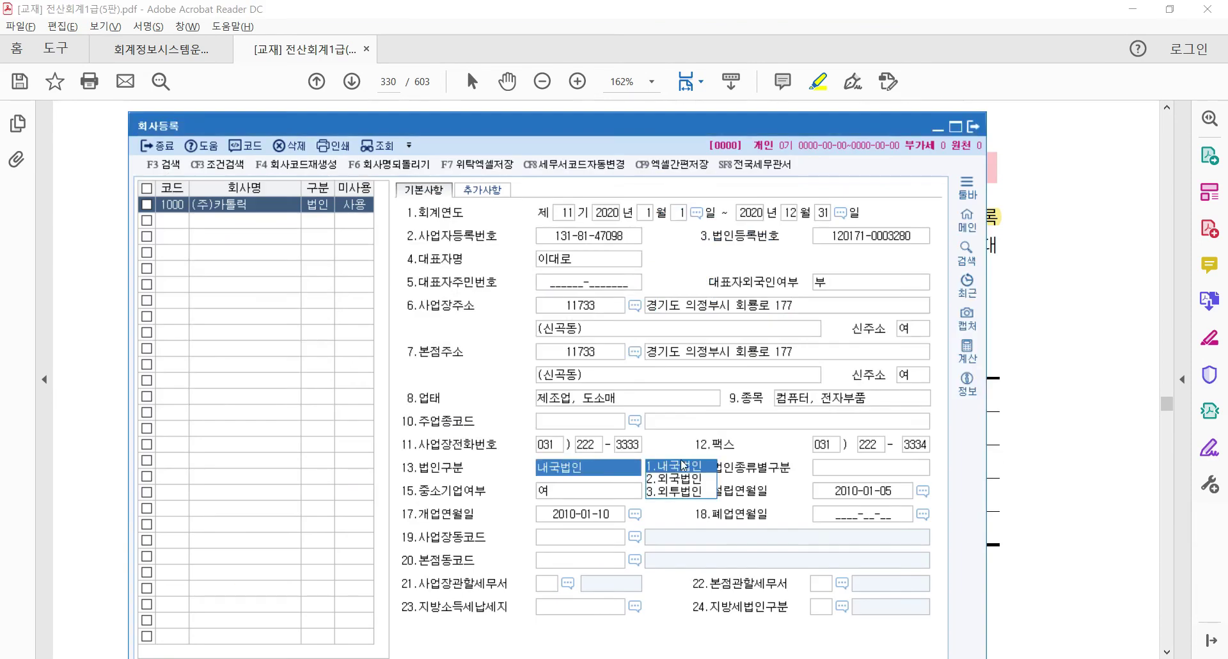
key("Return")
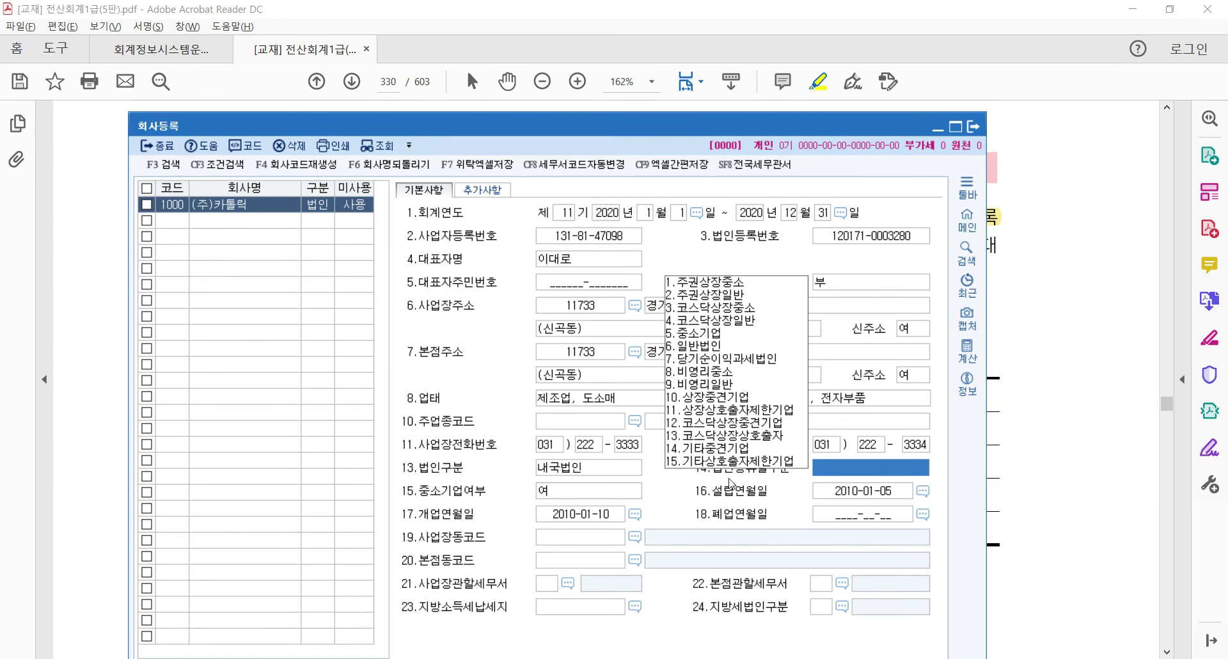
left_click(707, 333)
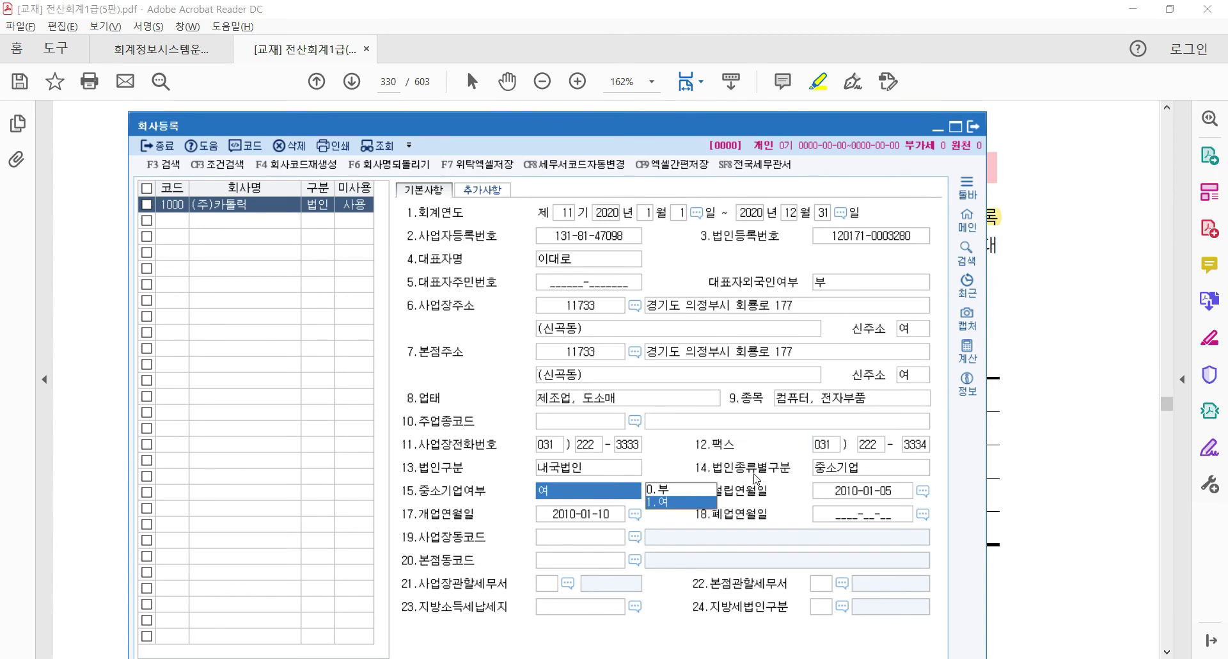
left_click(857, 474)
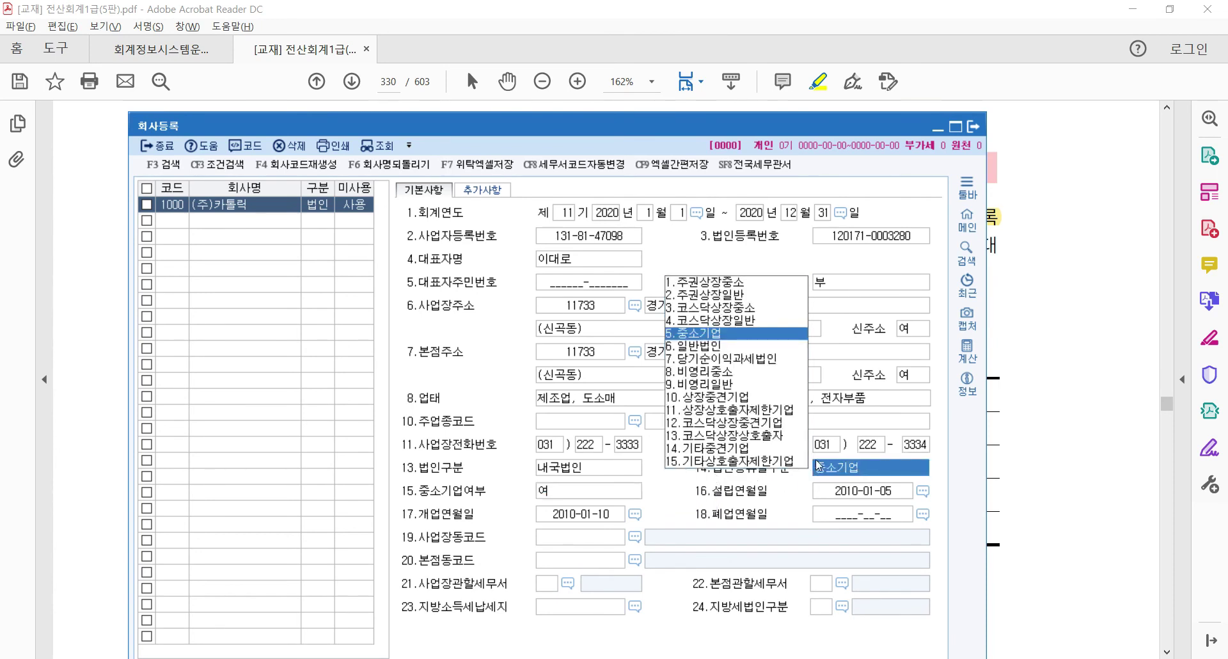
left_click(695, 335)
Highlight the word 중소기업 in the textbook question
key("alt+Tab")
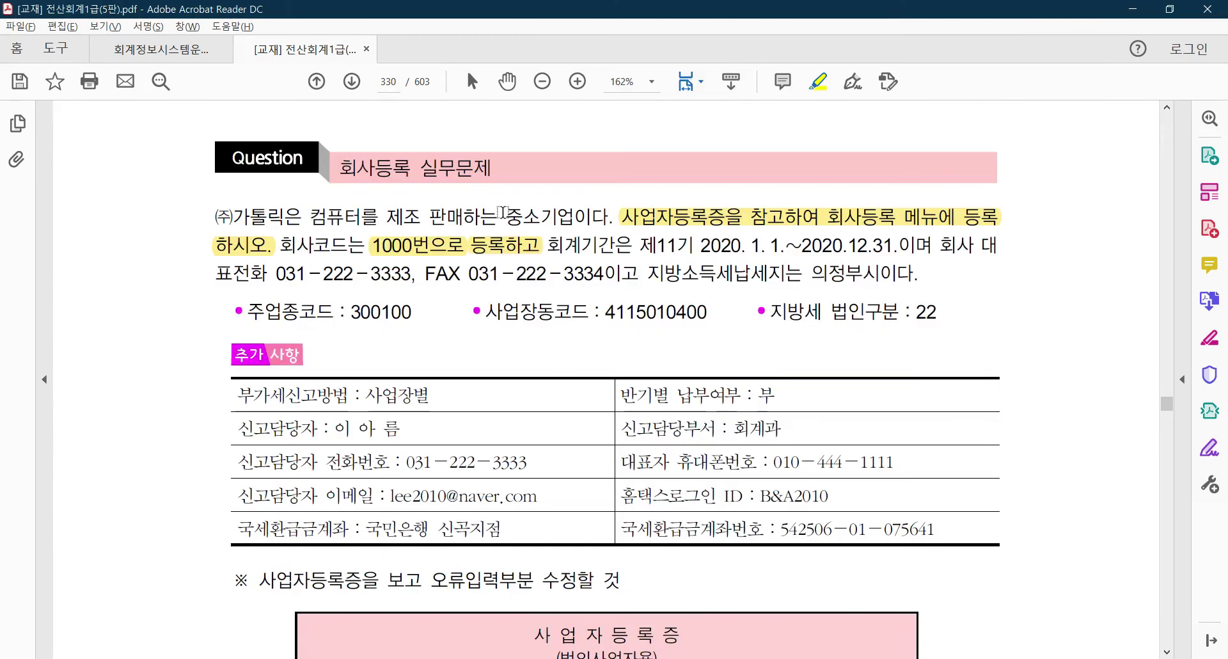
left_click_drag(504, 213, 579, 218)
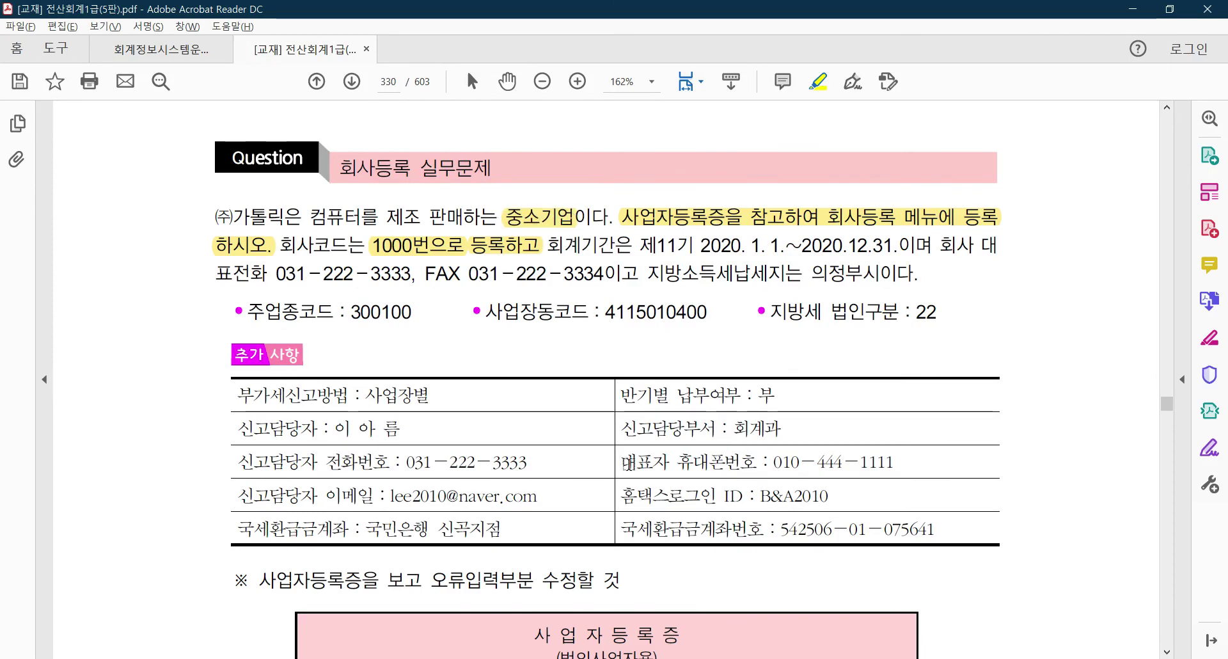
key("alt+Tab")
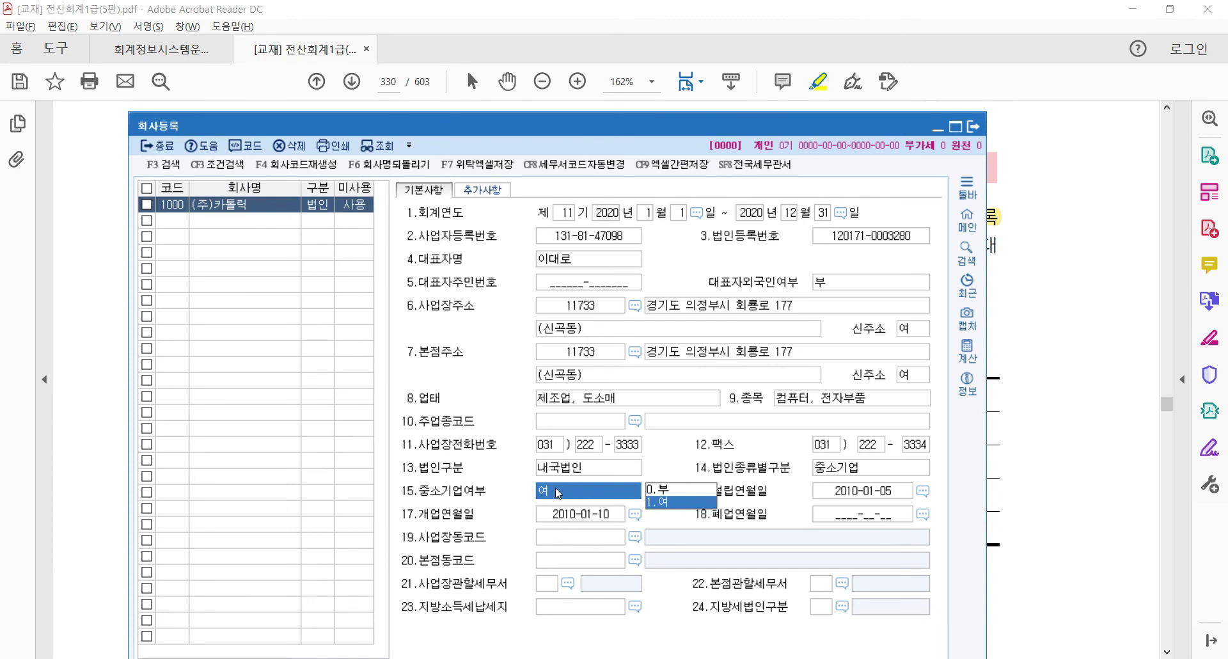
Confirm 여 for 중소기업여부 and reposition the form higher on screen
left_click(679, 504)
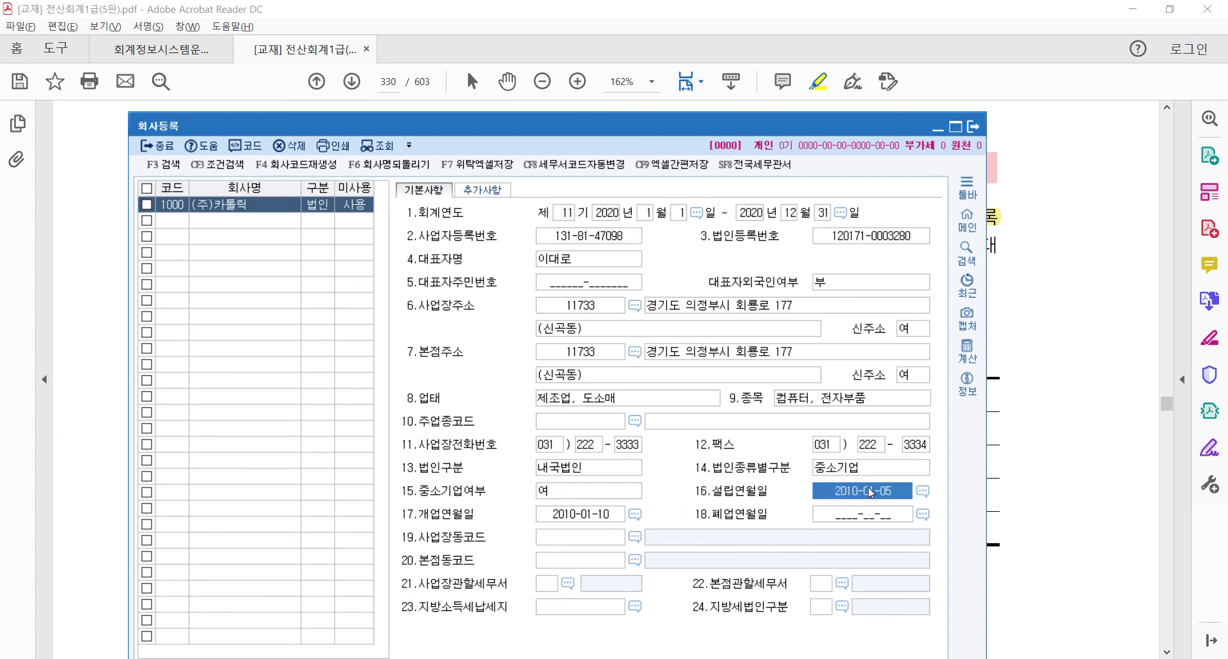
left_click(854, 518)
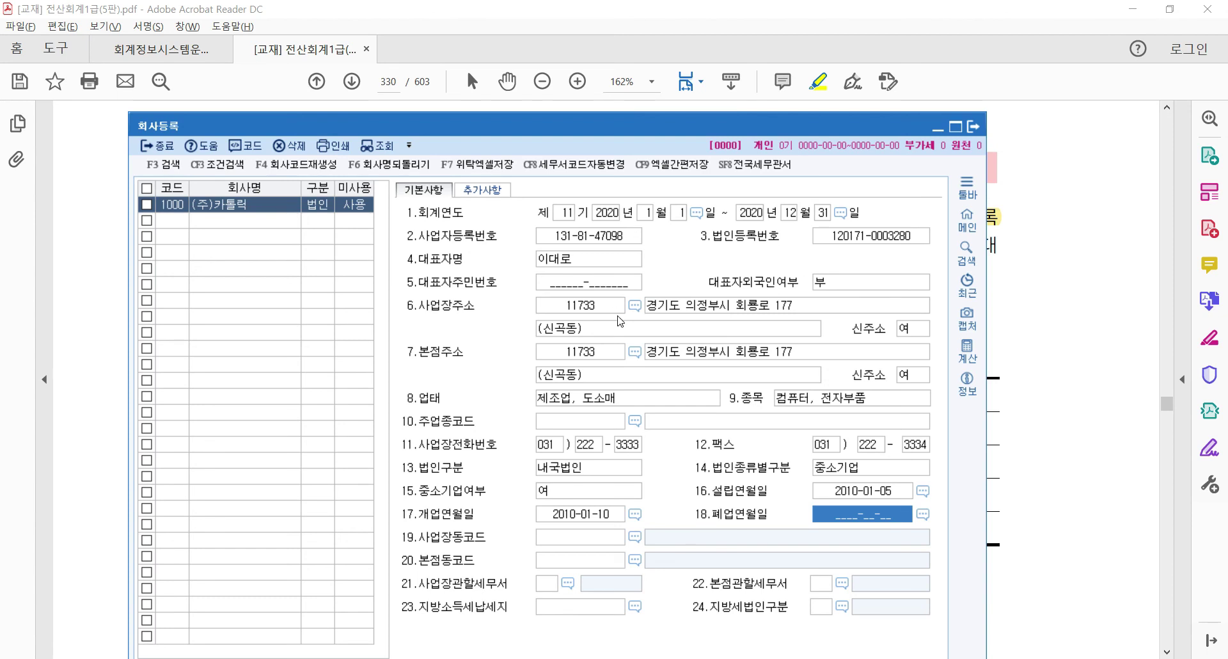
left_click_drag(536, 124, 563, 76)
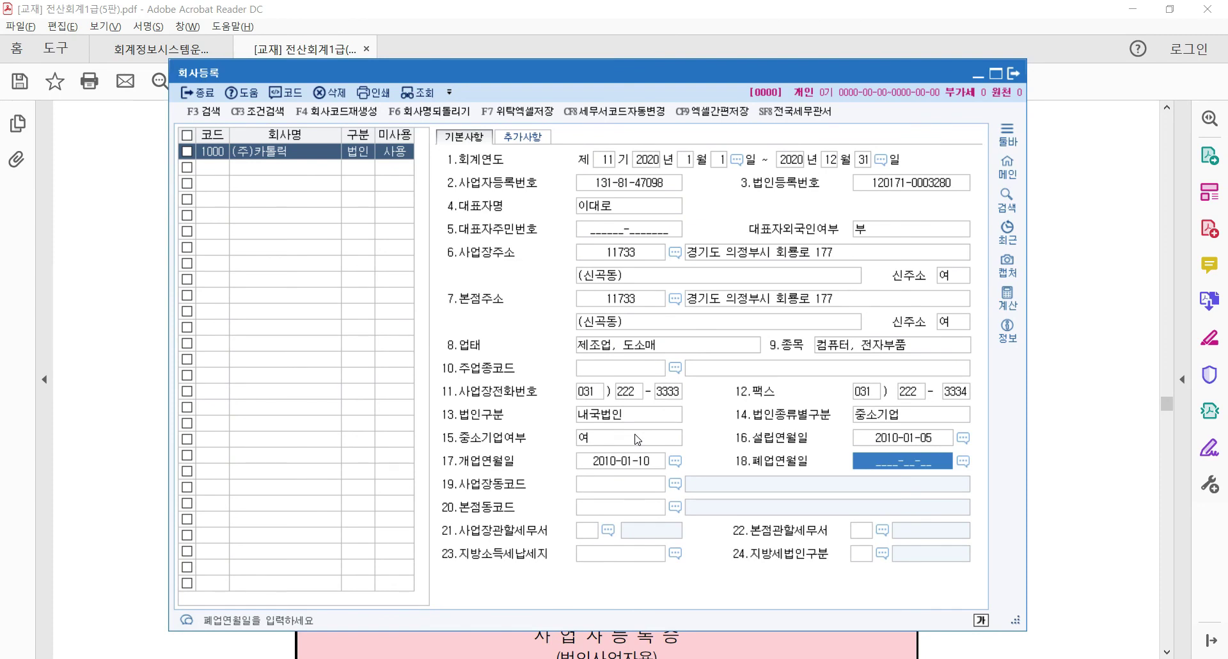
left_click(616, 370)
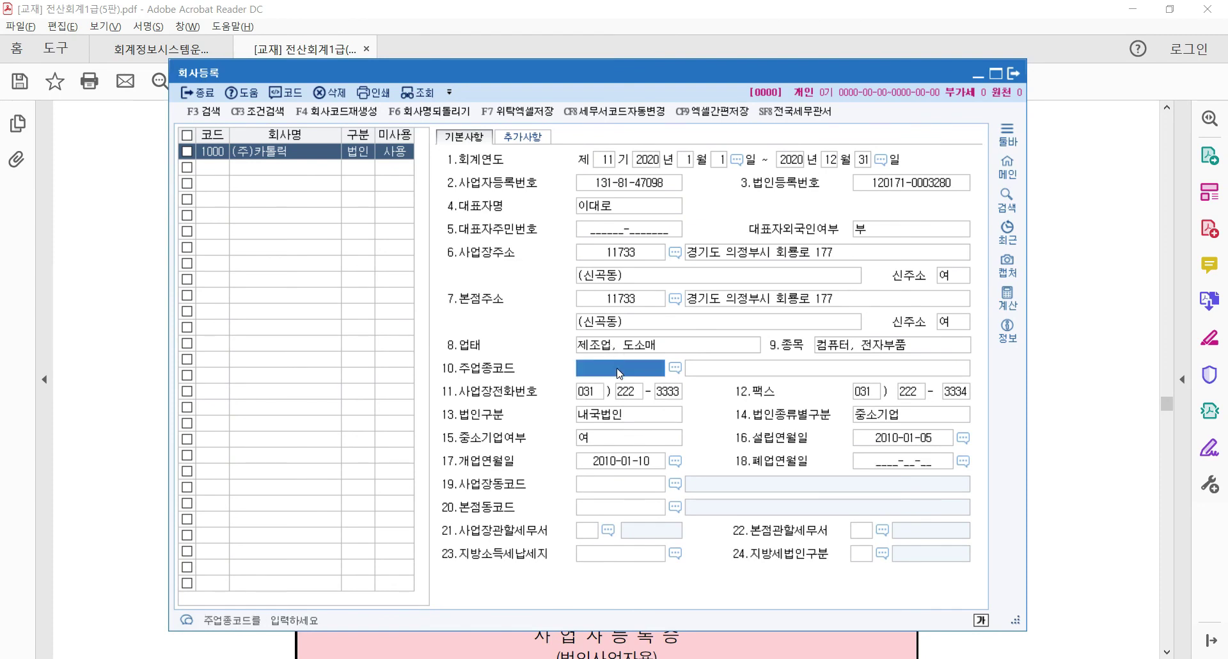
left_click(624, 486)
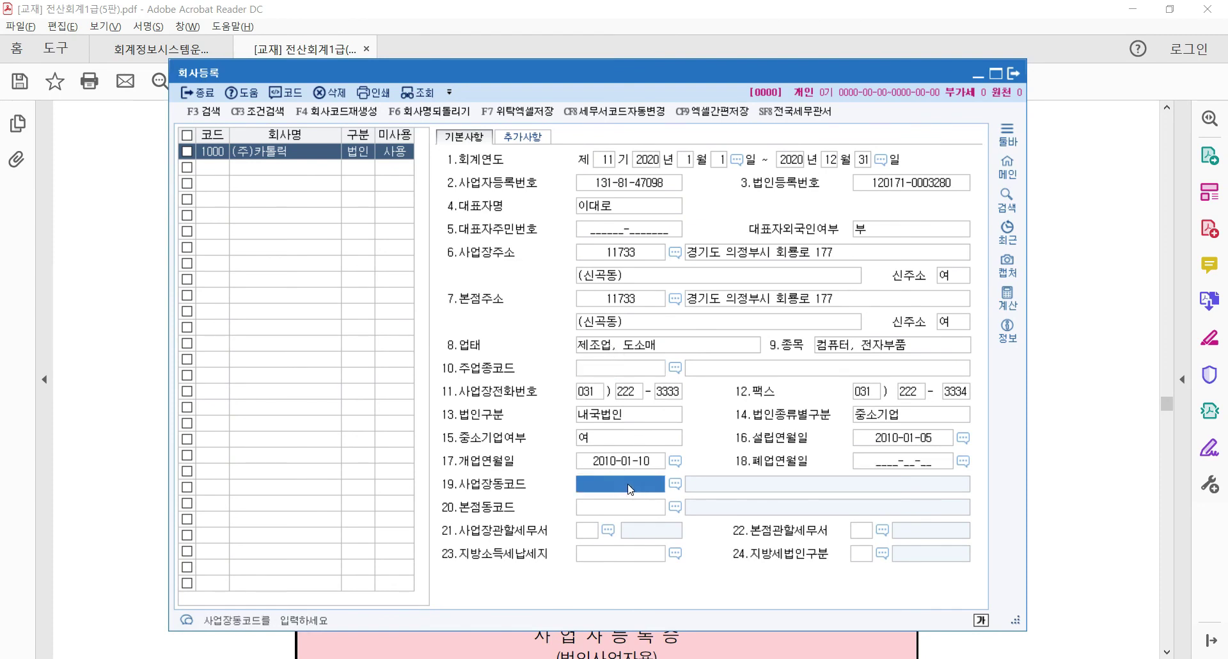
left_click(629, 508)
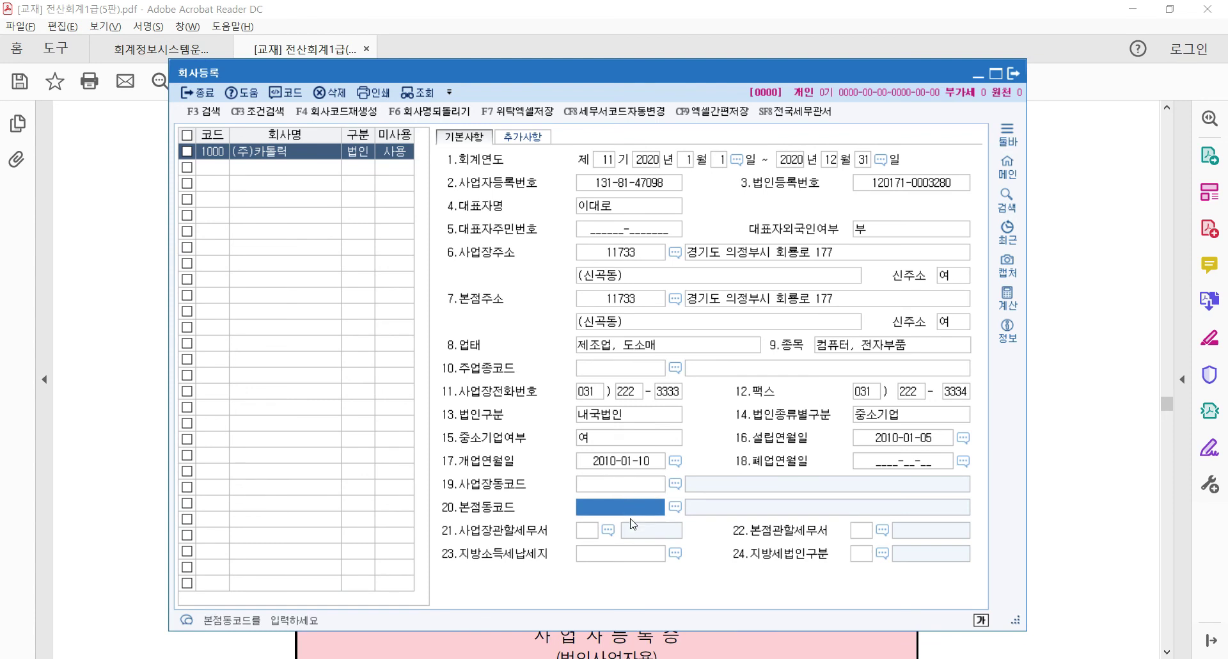
left_click(634, 490)
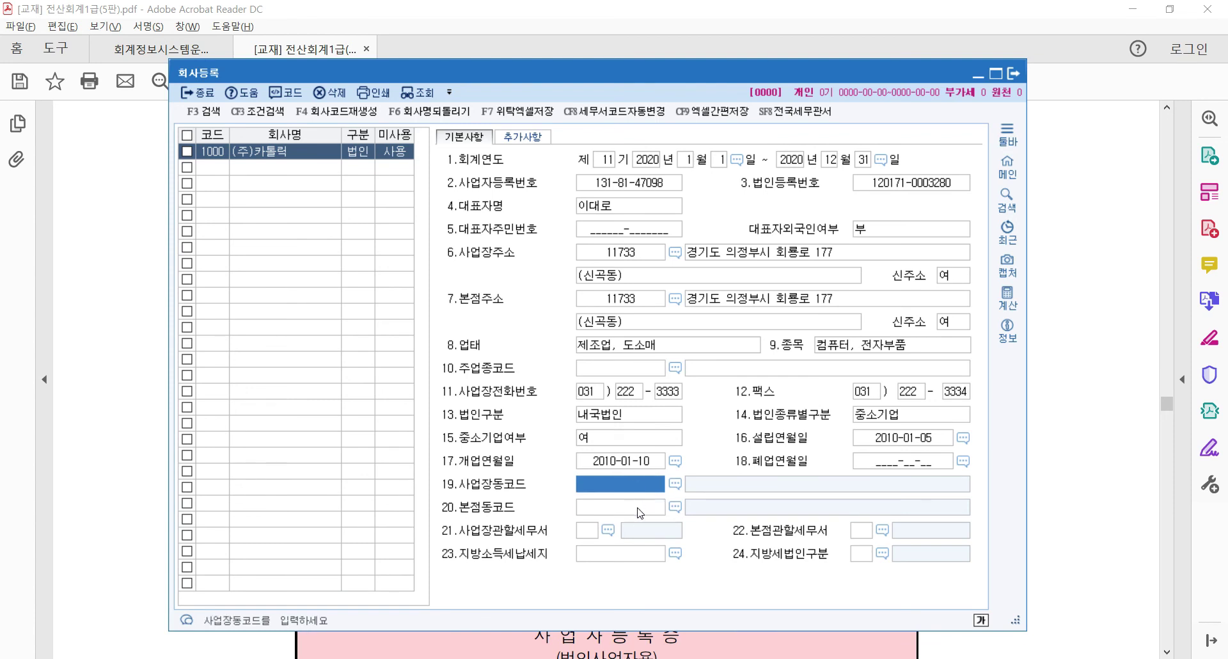
left_click(636, 508)
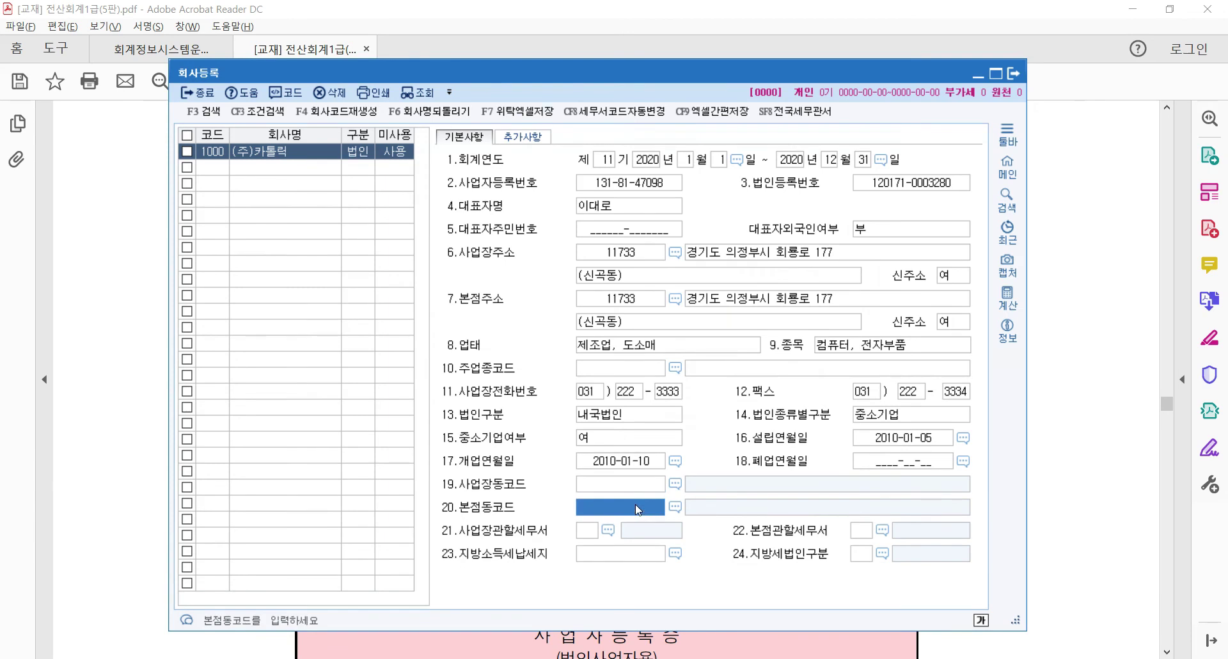
Highlight 300100 in the textbook and enter it as 주업종코드 (제조업 / 컴퓨터 제조업)
key("alt+Tab")
left_click_drag(268, 312, 427, 313)
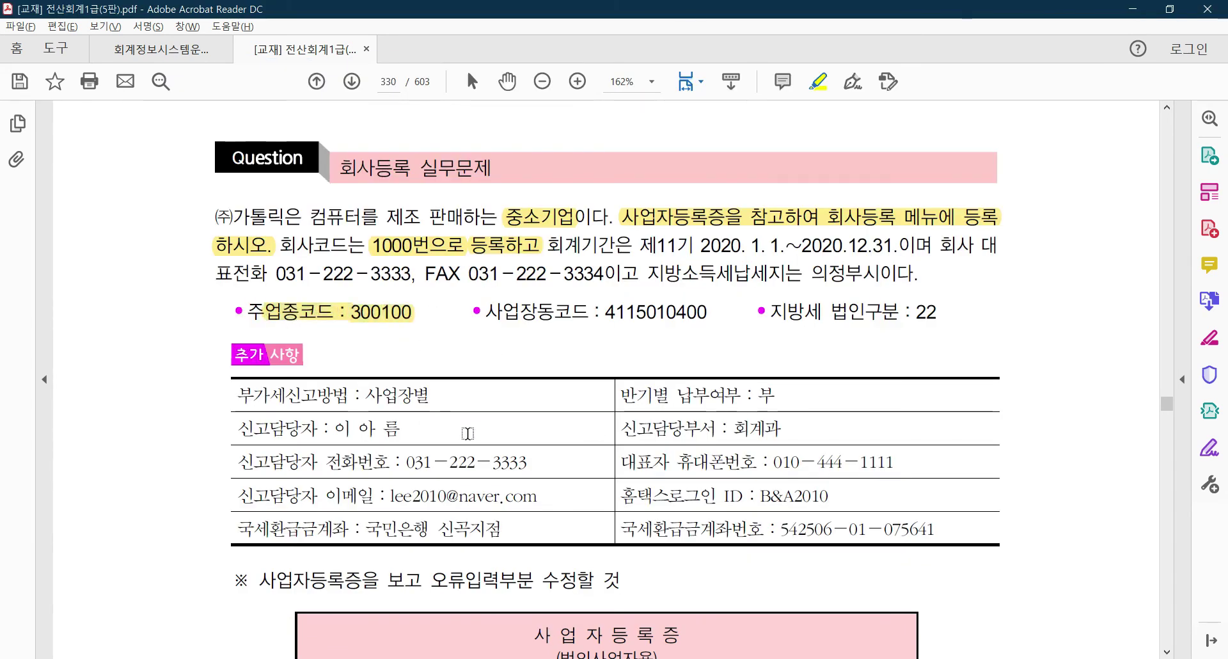
key("alt+Tab")
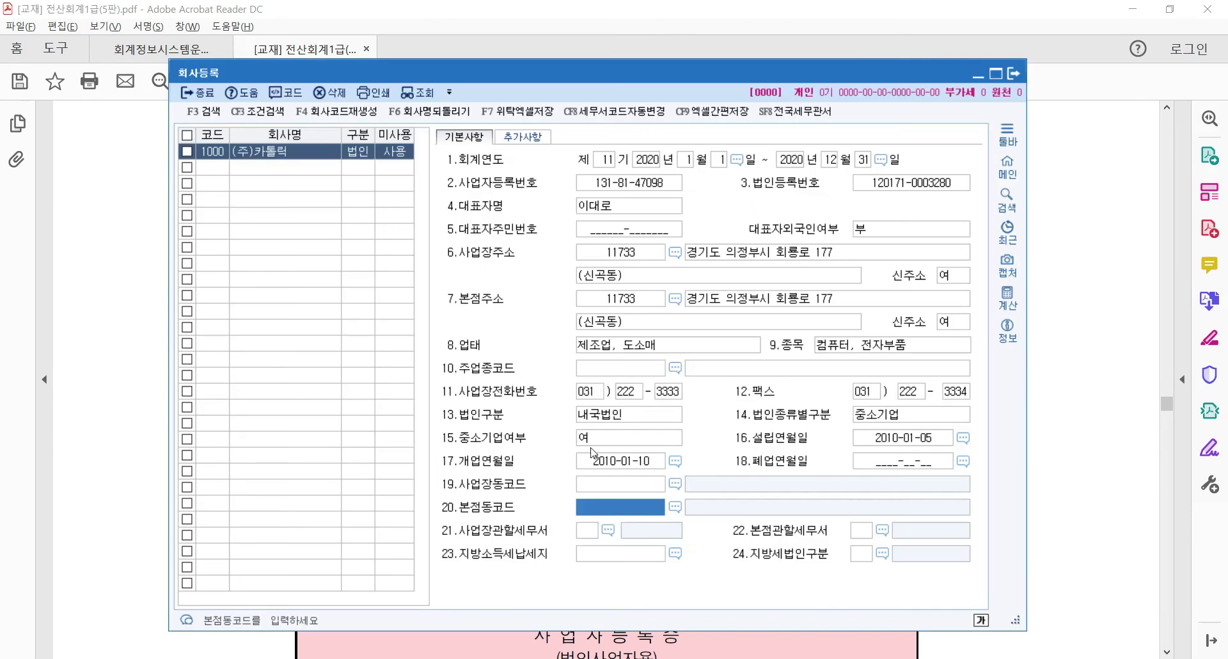
left_click(598, 370)
type("300100")
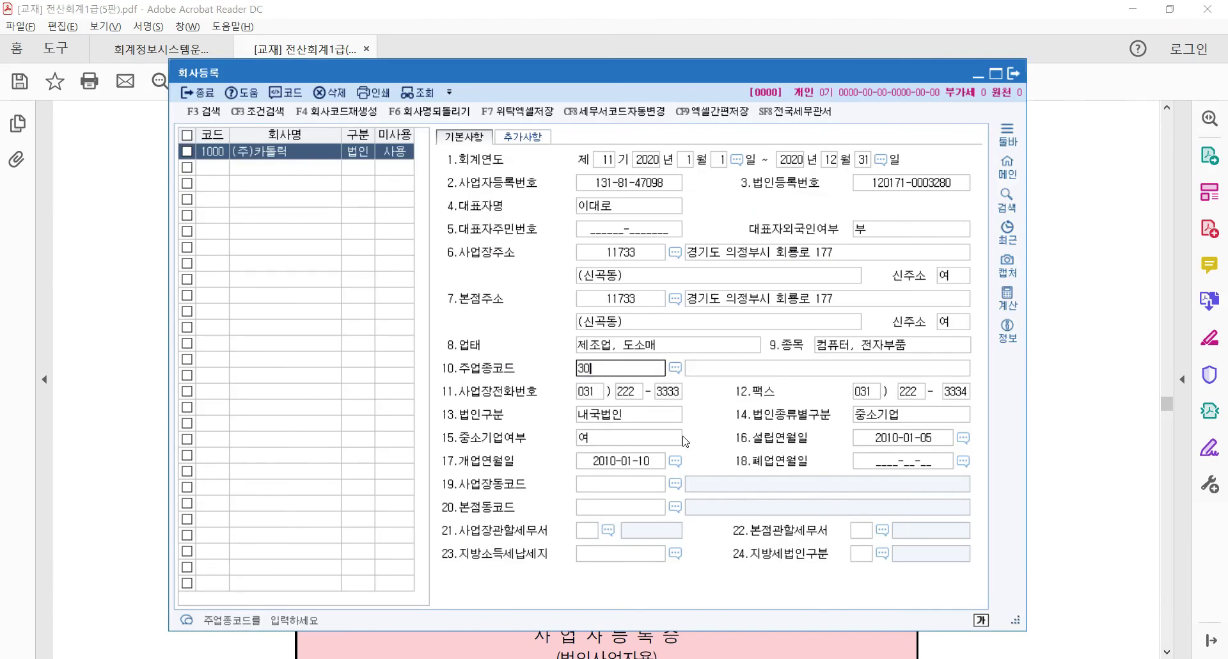
key("Return")
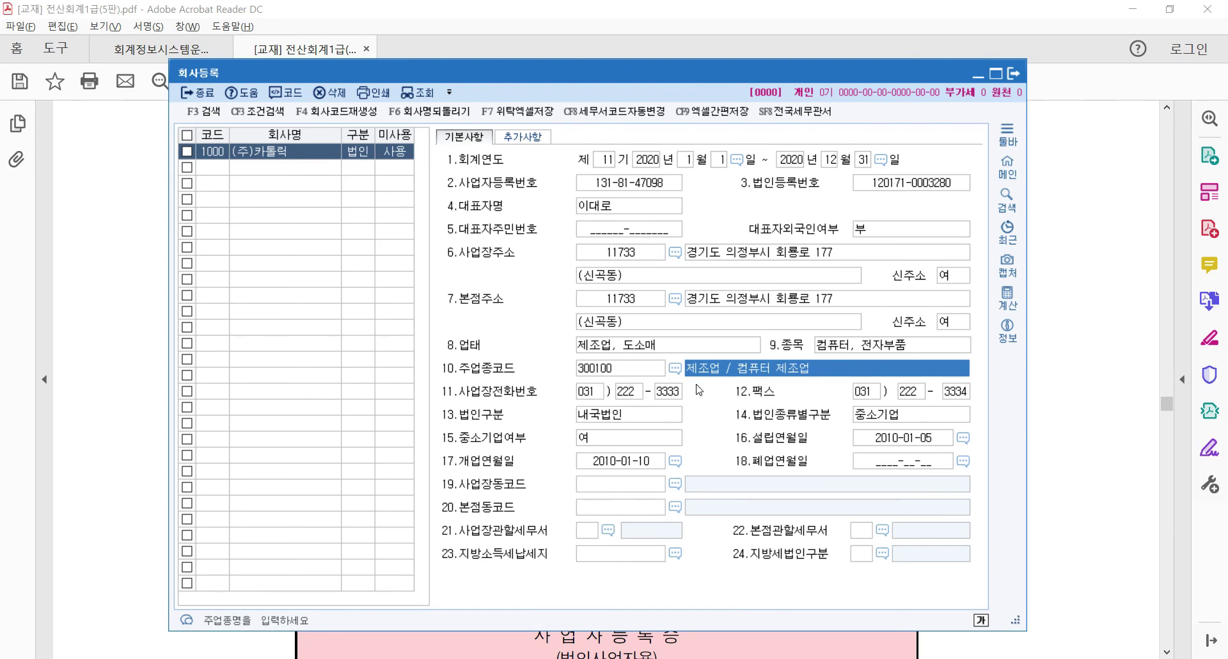
left_click(583, 371)
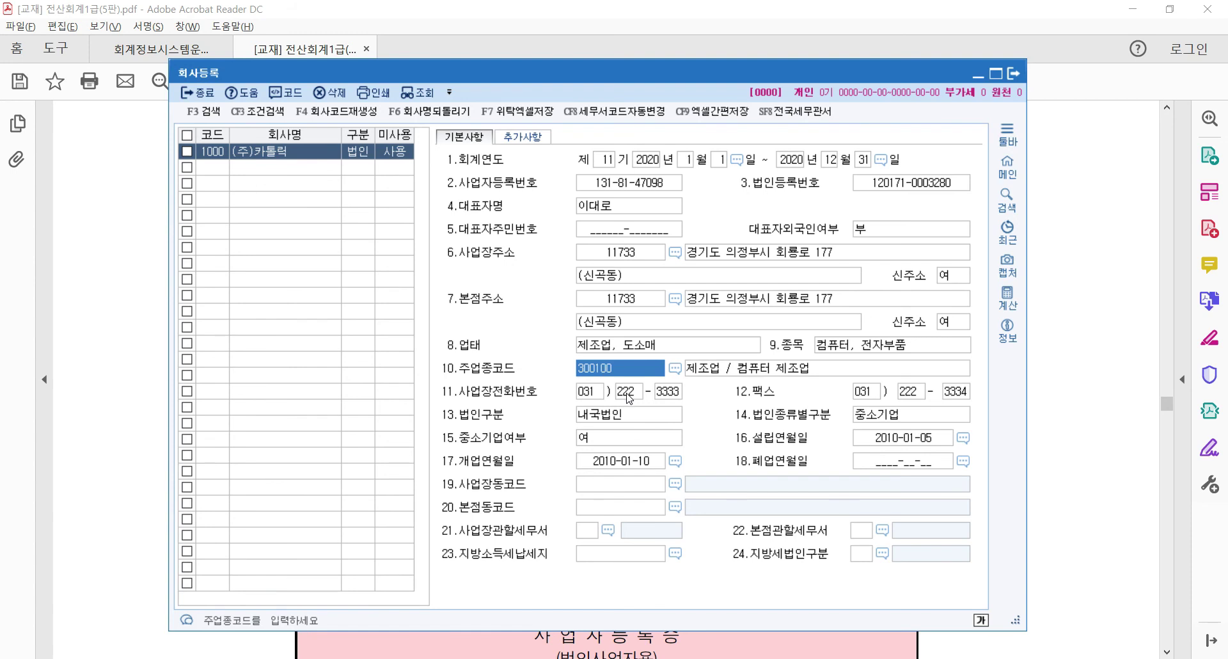
key("alt+Tab")
scroll(632, 558, "down", 4)
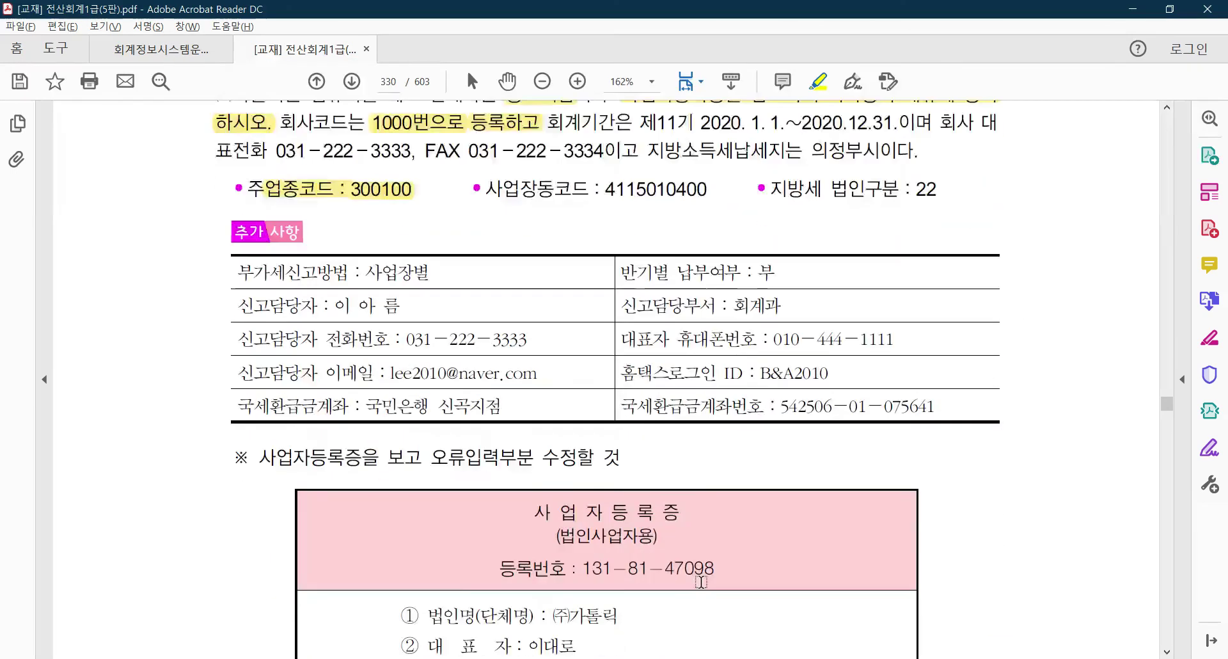
scroll(632, 558, "down", 3)
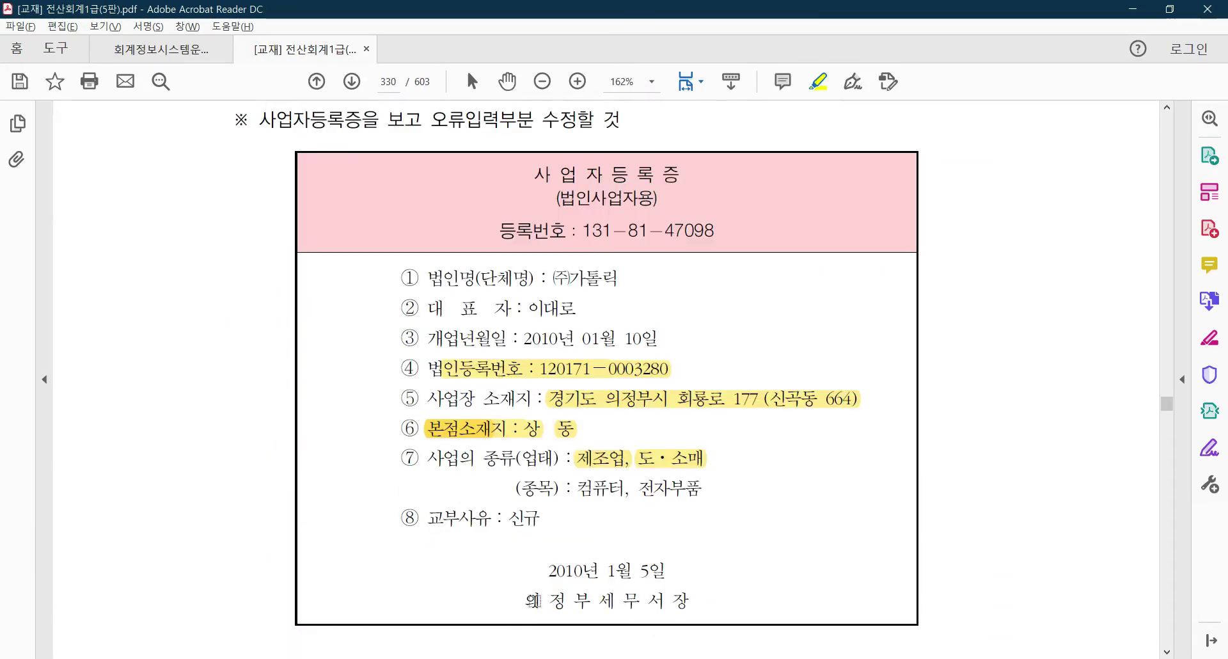
scroll(639, 576, "up", 1)
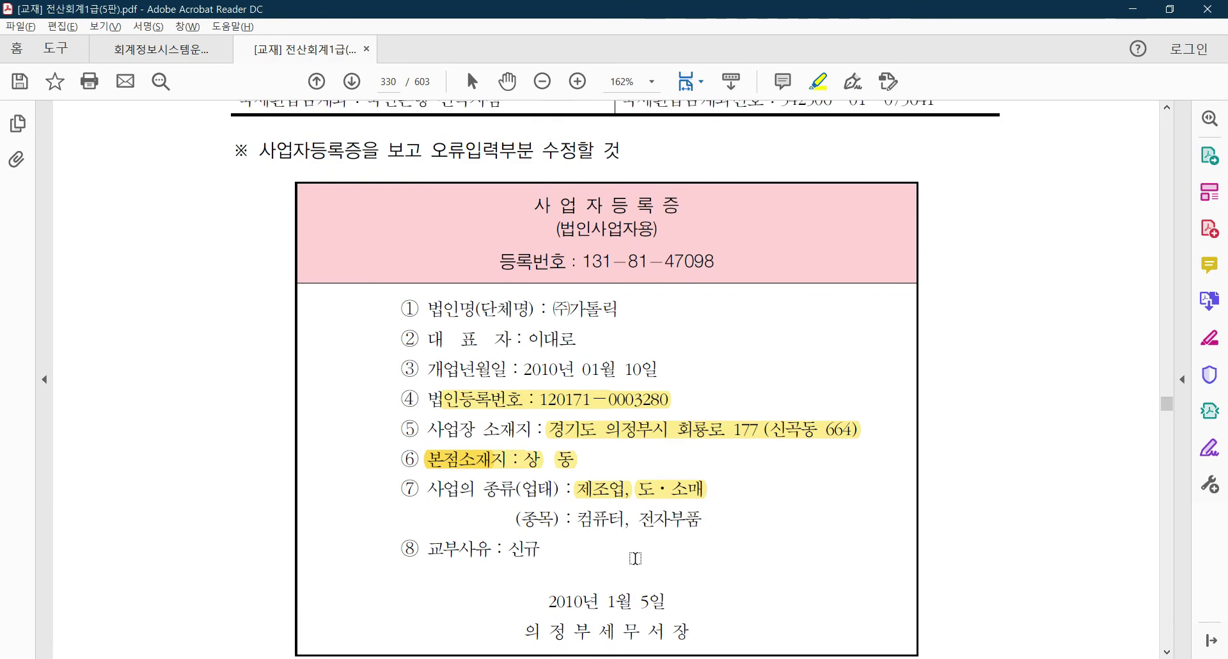
scroll(633, 563, "down", 1)
key("alt+Tab")
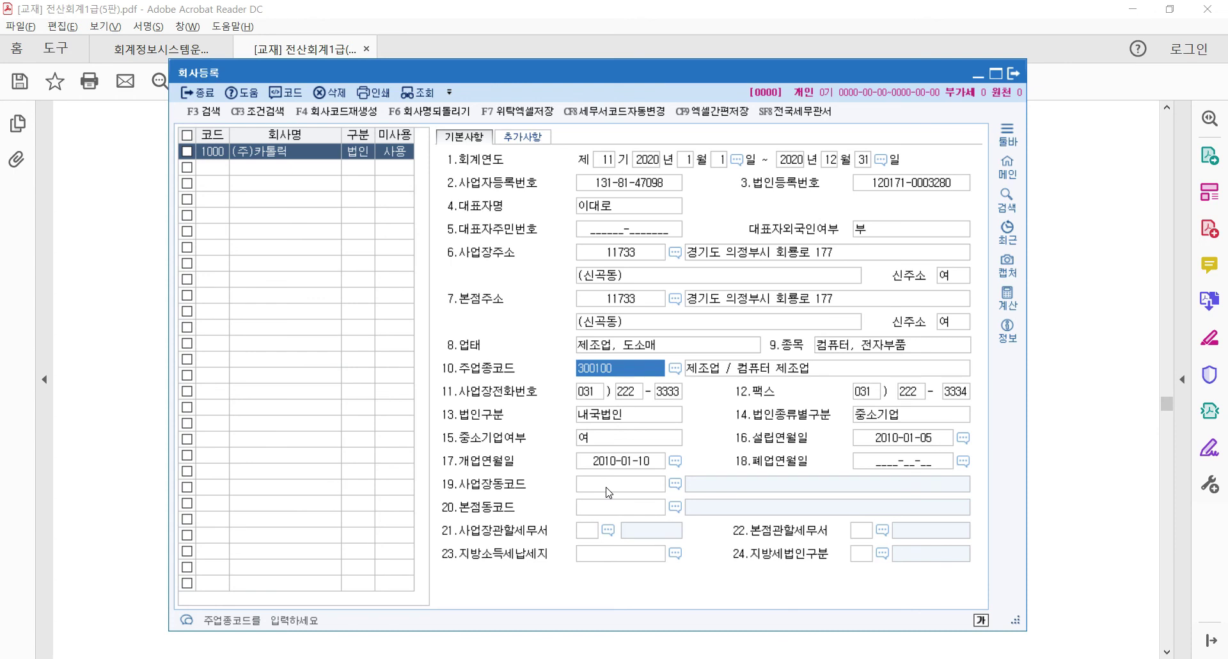
left_click(675, 368)
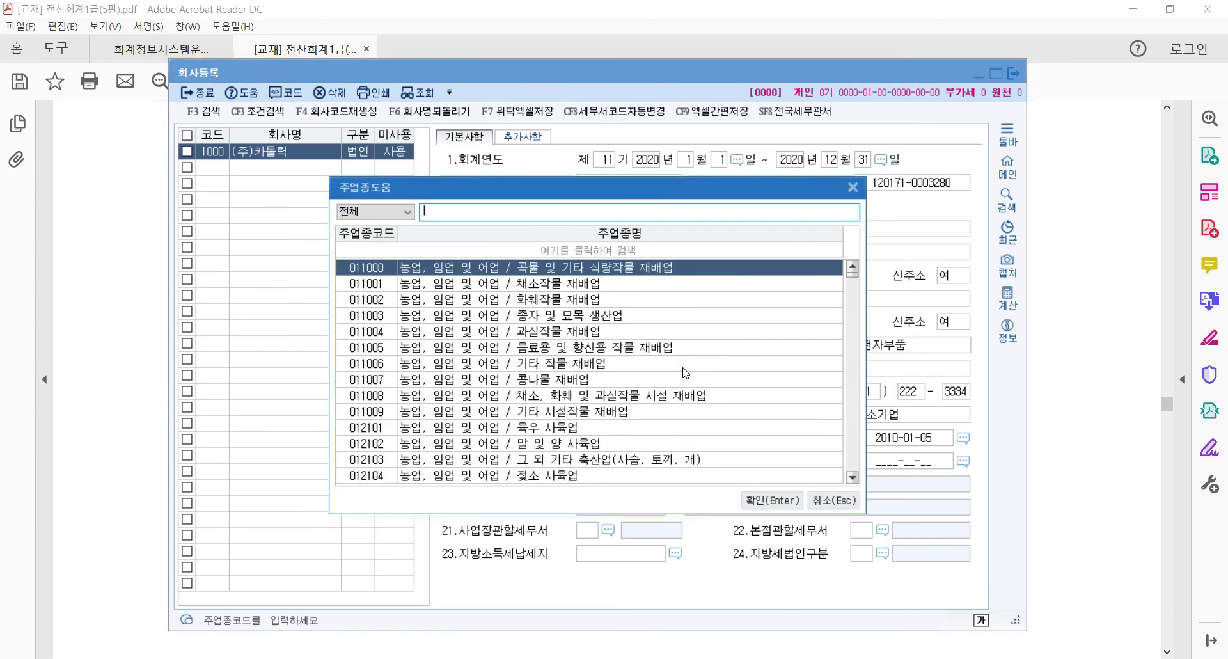
left_click(488, 321)
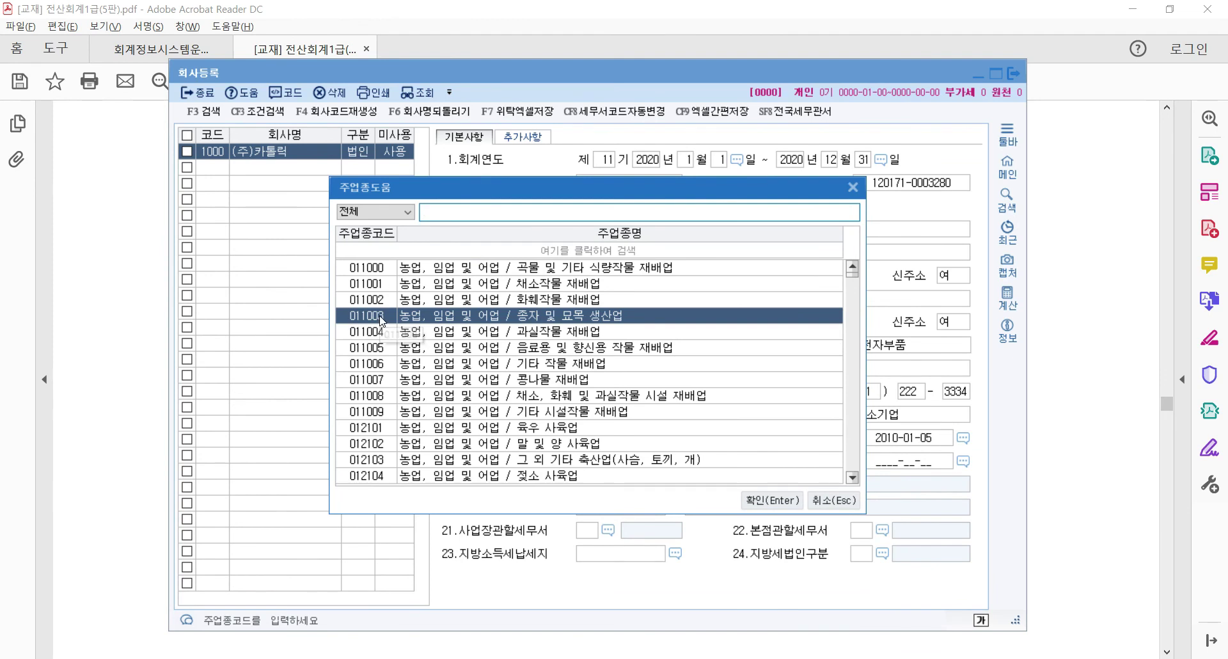
scroll(522, 397, "down", 12)
scroll(570, 400, "down", 15)
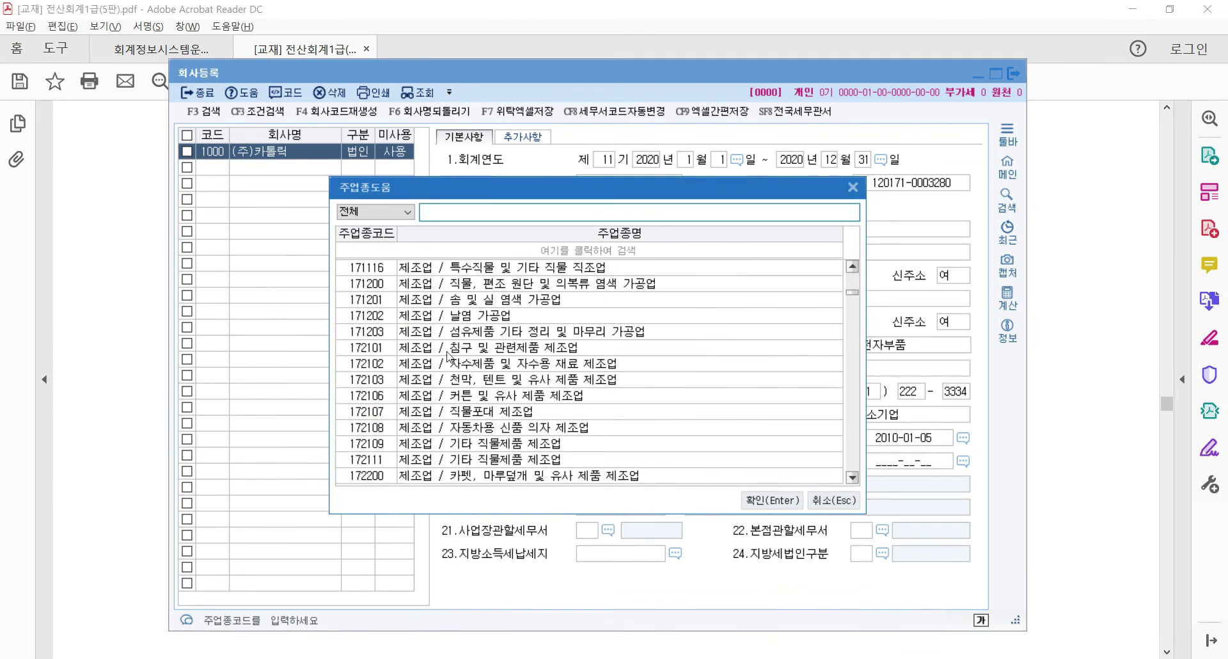
left_click(384, 347)
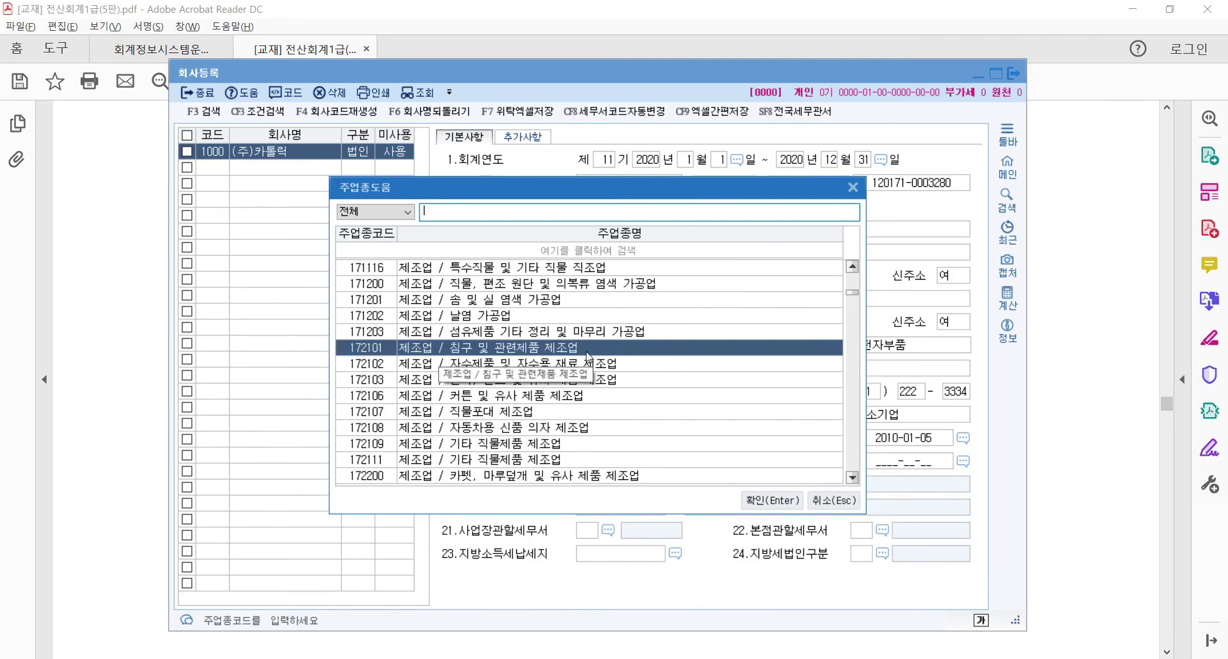
left_click(760, 500)
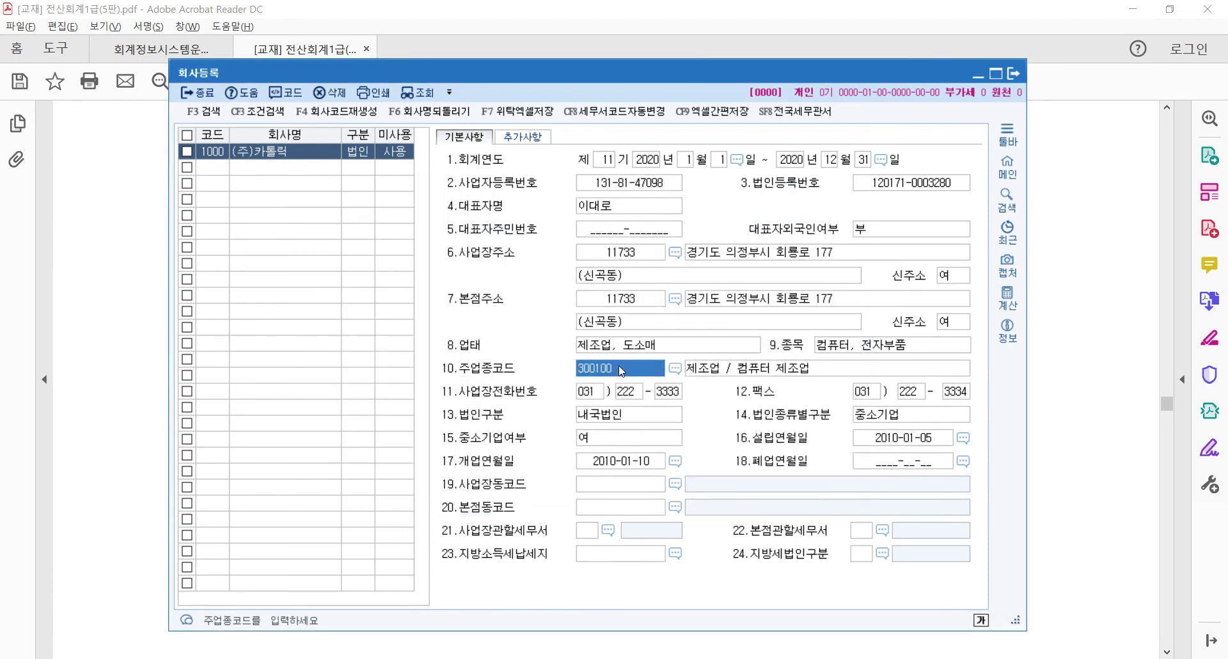
left_click(129, 296)
scroll(560, 407, "up", 1)
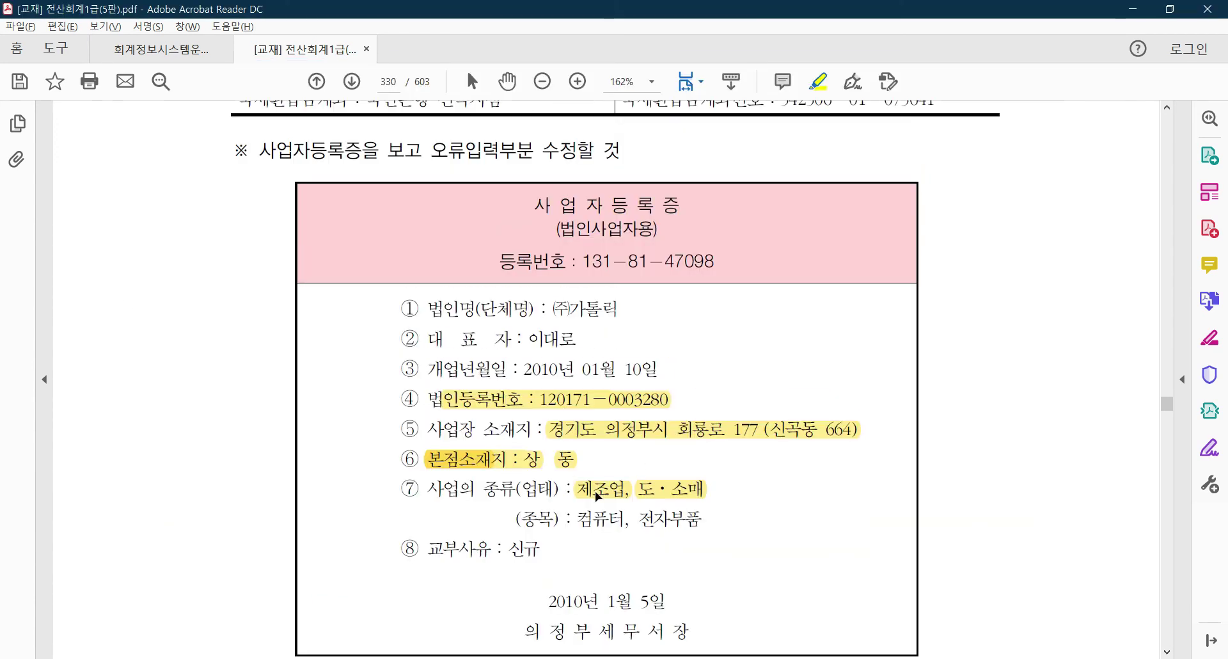
scroll(586, 489, "up", 3)
scroll(594, 437, "up", 4)
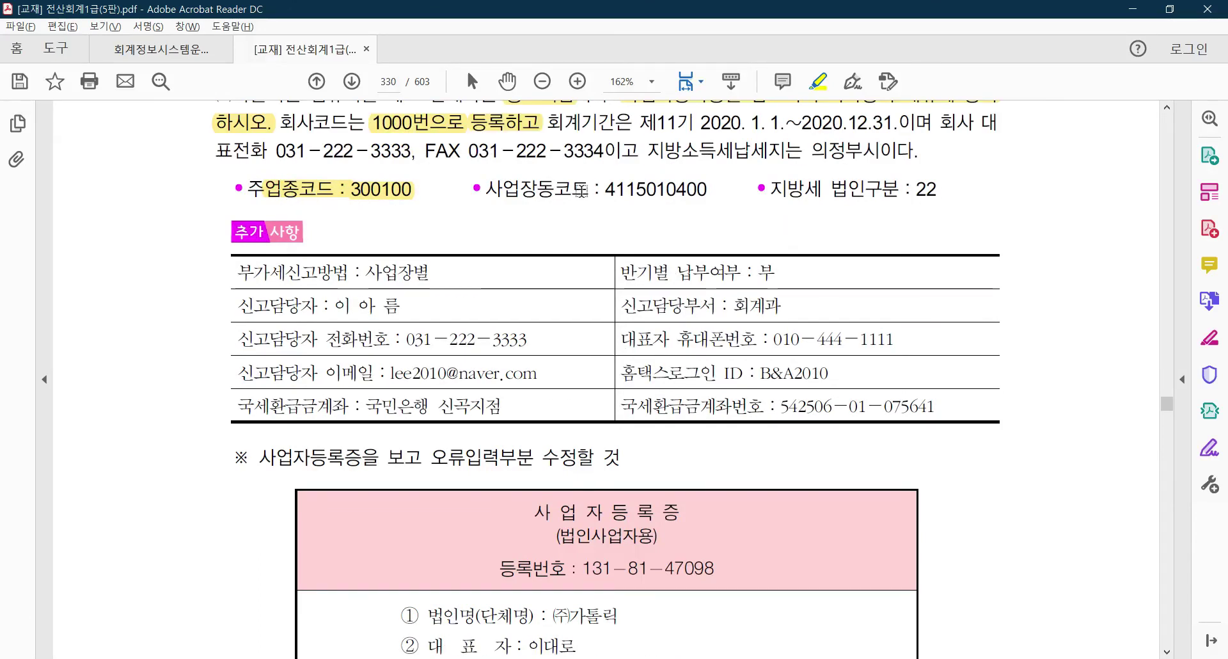
left_click_drag(607, 190, 720, 192)
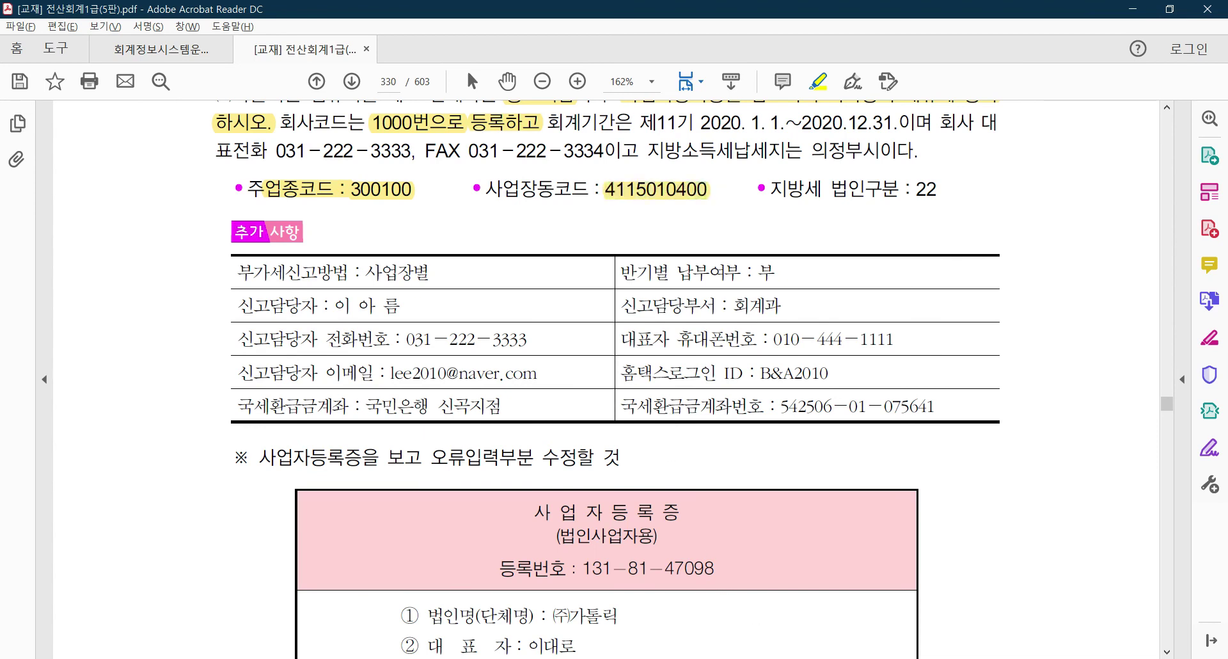
left_click(905, 598)
left_click(620, 484)
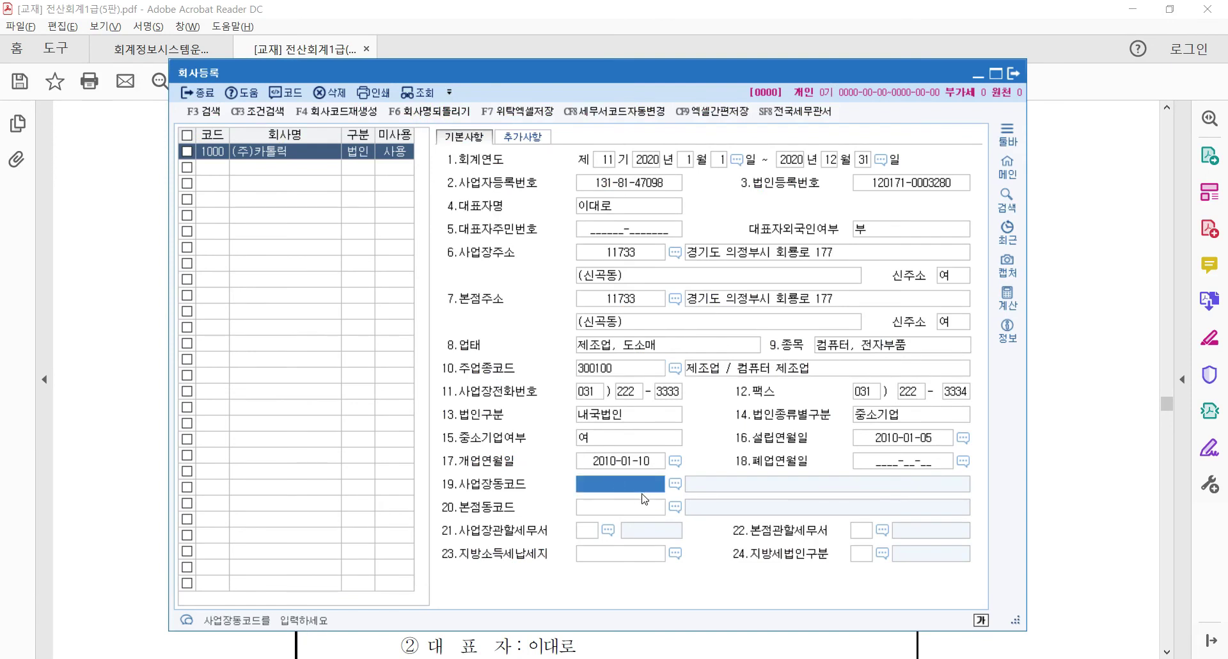
left_click_drag(569, 82, 550, 224)
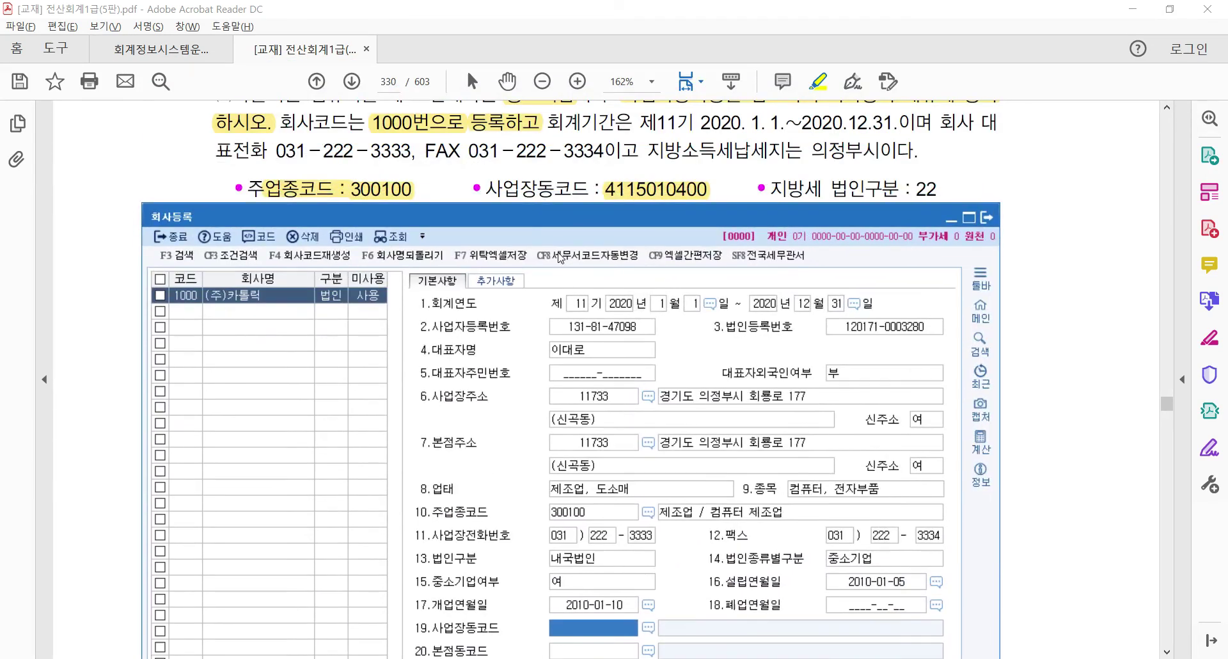
type("4115")
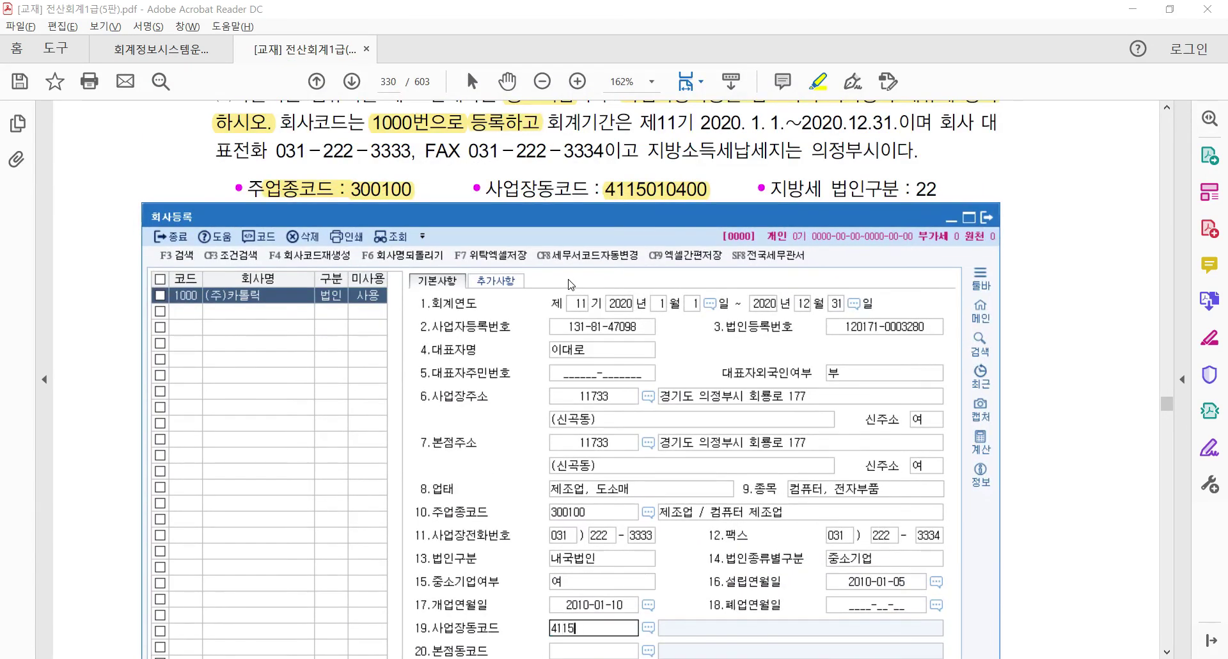
type("010400")
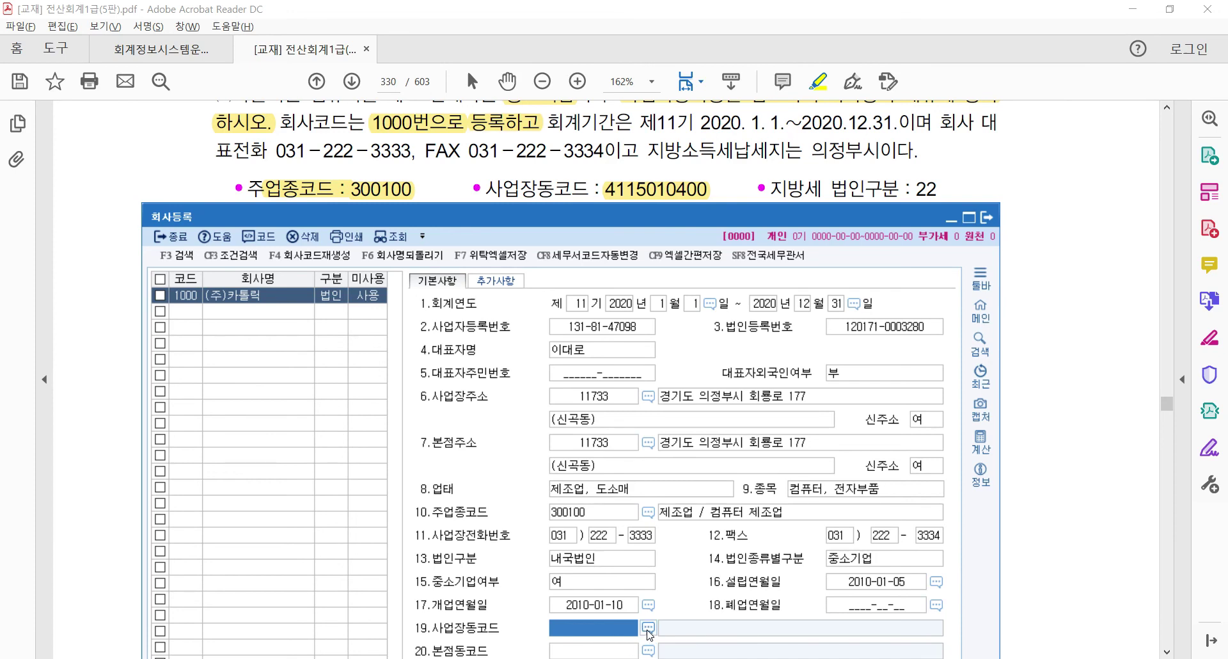
left_click(648, 629)
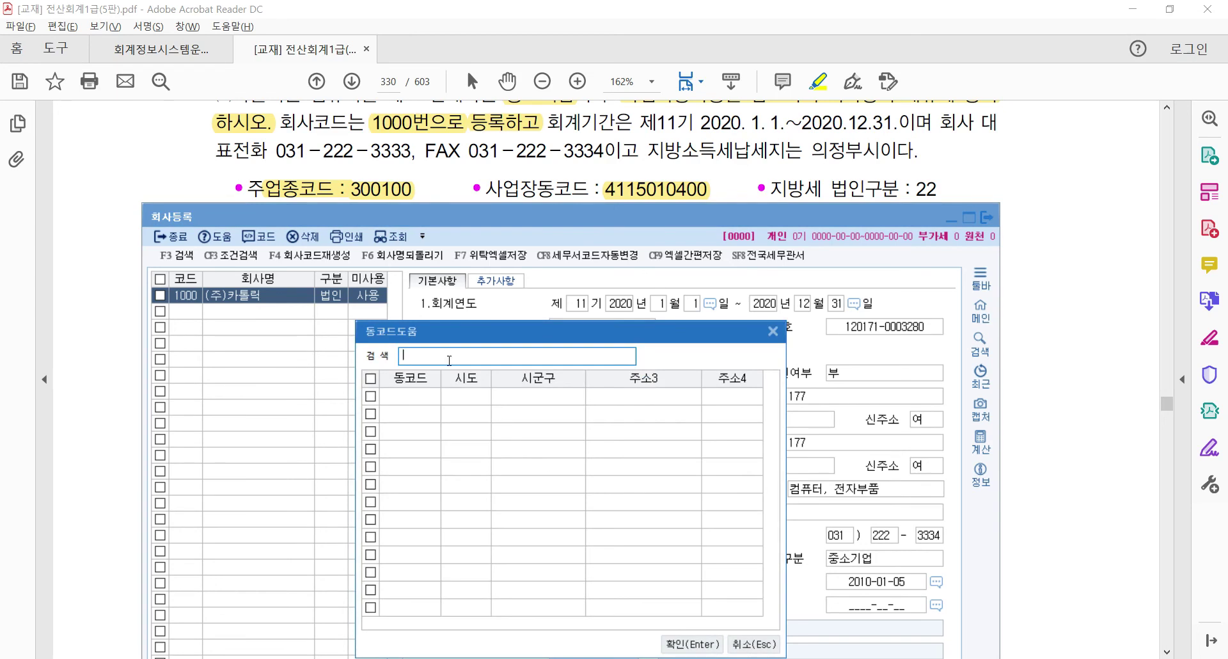
type("4115010400")
key("Return")
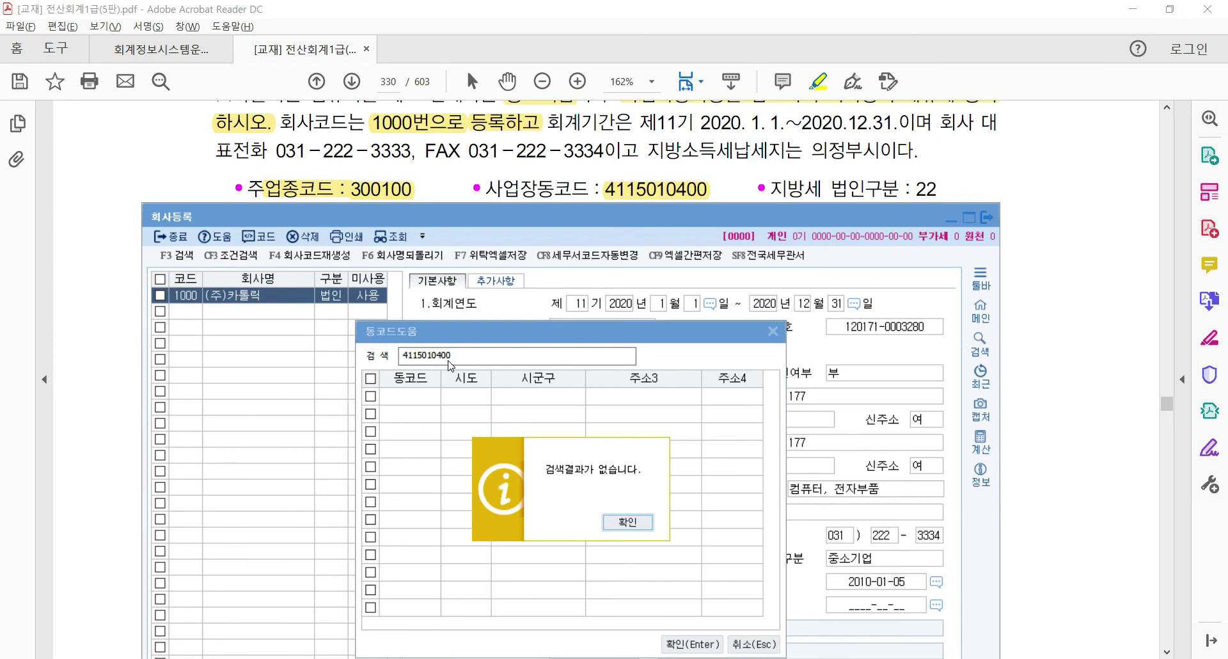
left_click(611, 517)
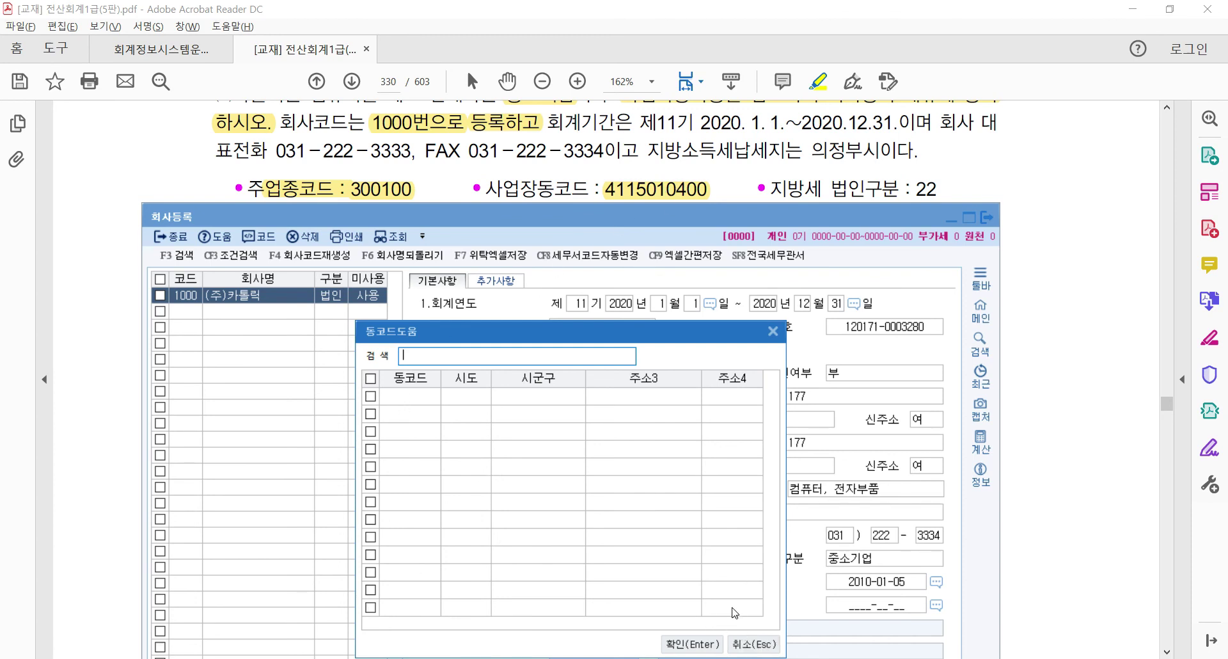
left_click(773, 330)
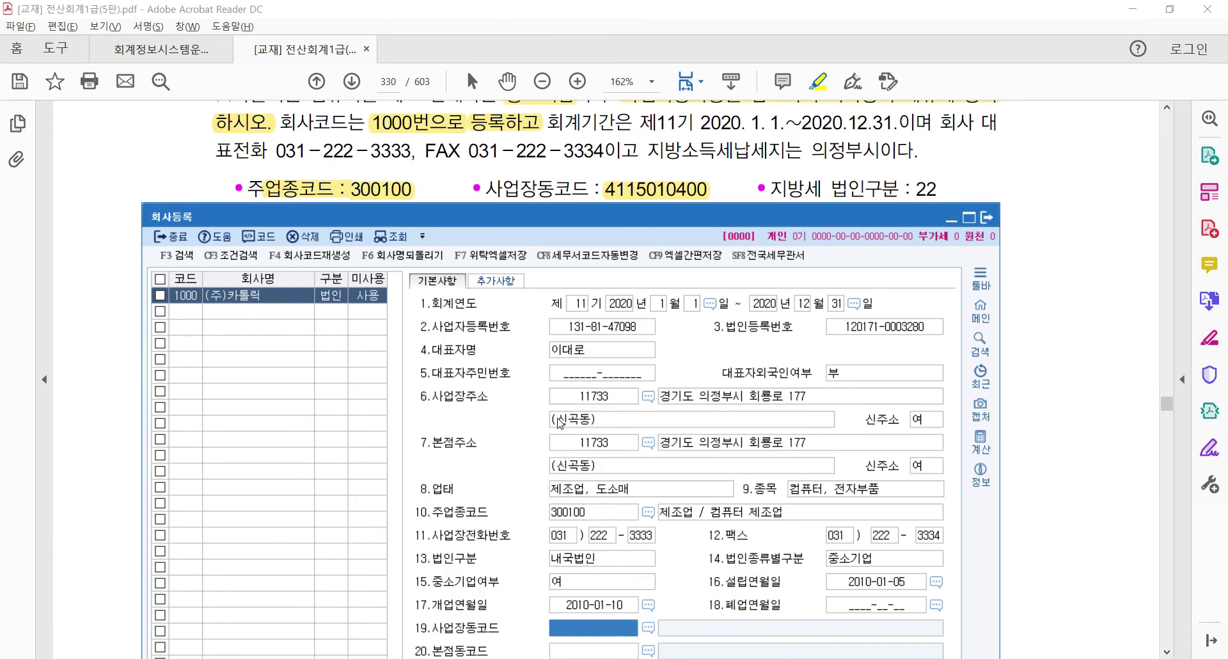
Search the 사업장동코드 lookup for 신곡동
left_click(600, 417)
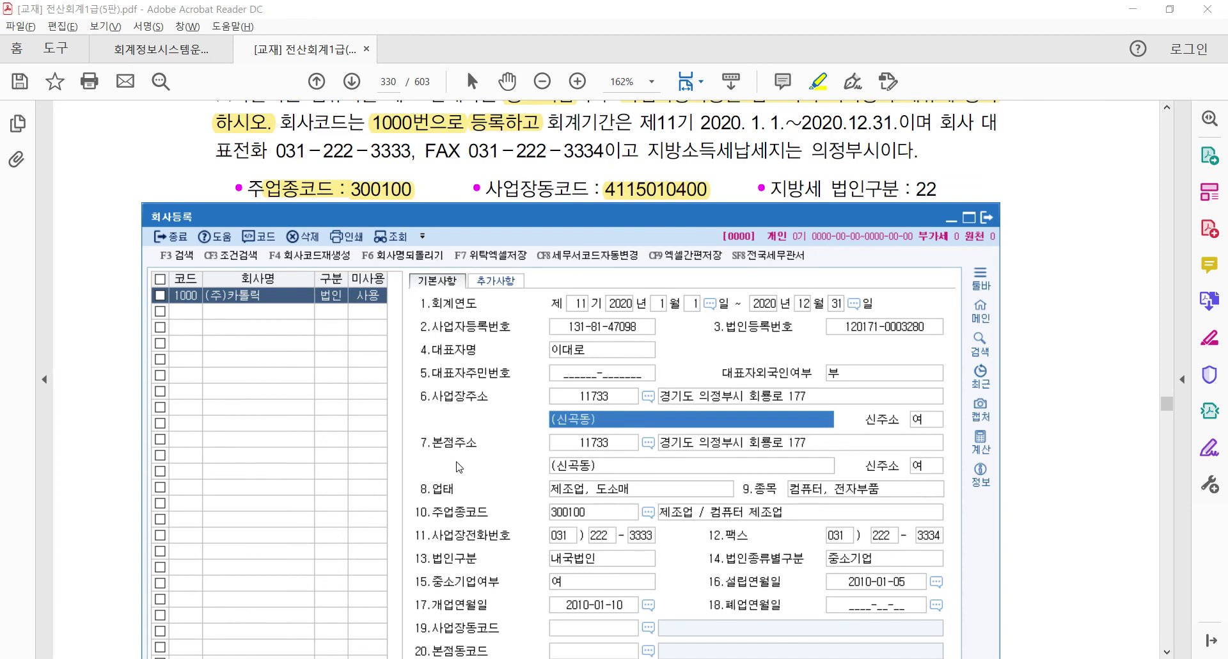
left_click(574, 472)
left_click(578, 426)
left_click_drag(544, 224, 499, 152)
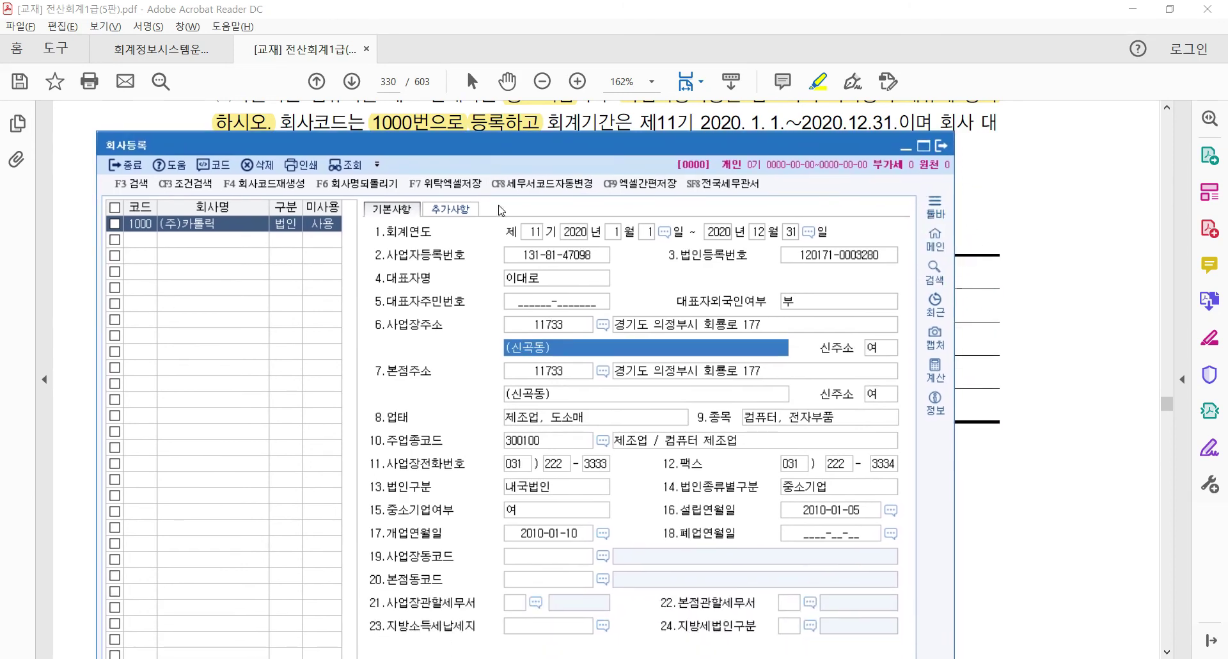
left_click(602, 556)
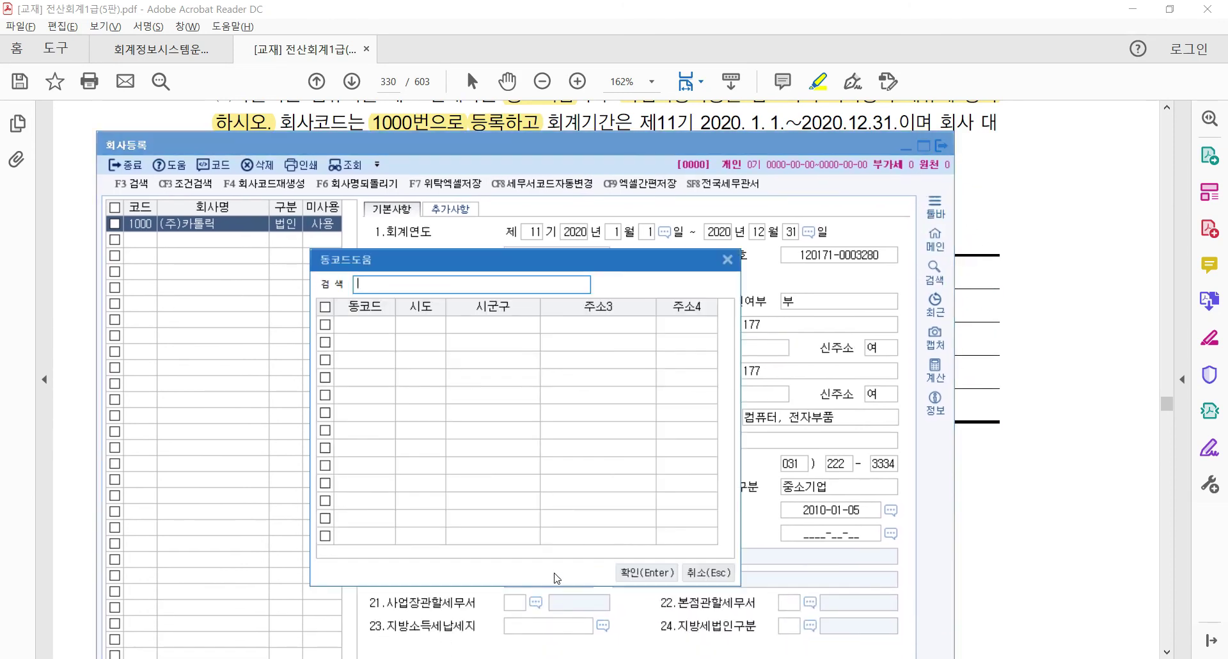
type("신곡ㄷ")
key("Return")
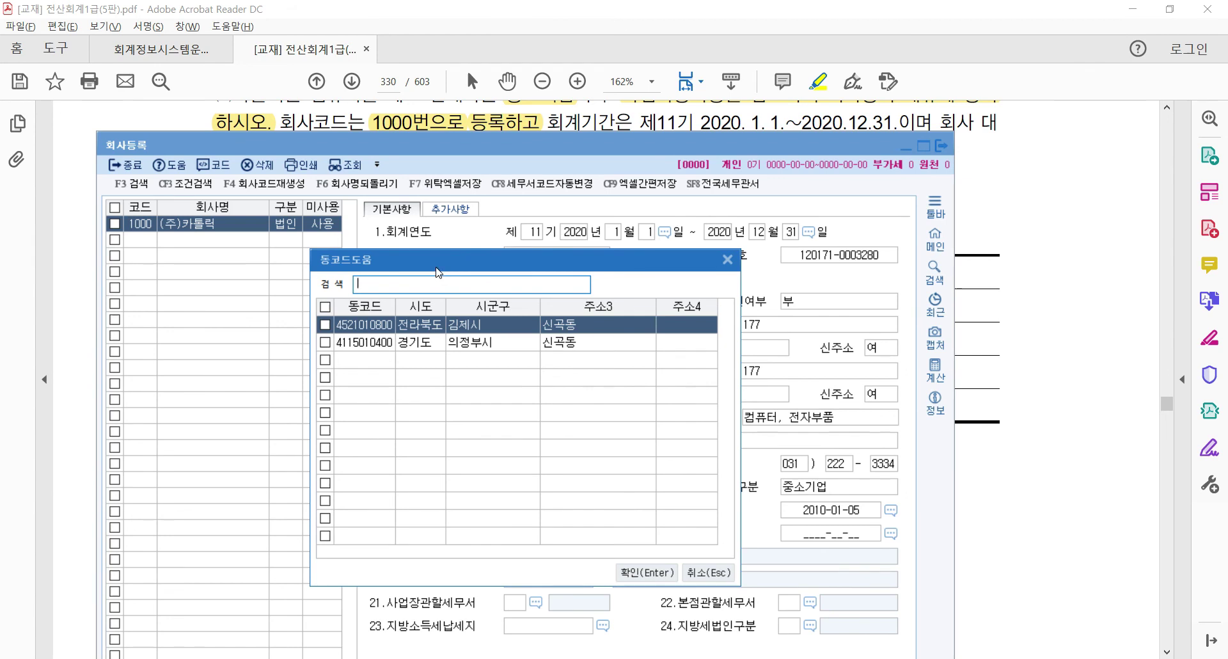
left_click_drag(437, 259, 366, 206)
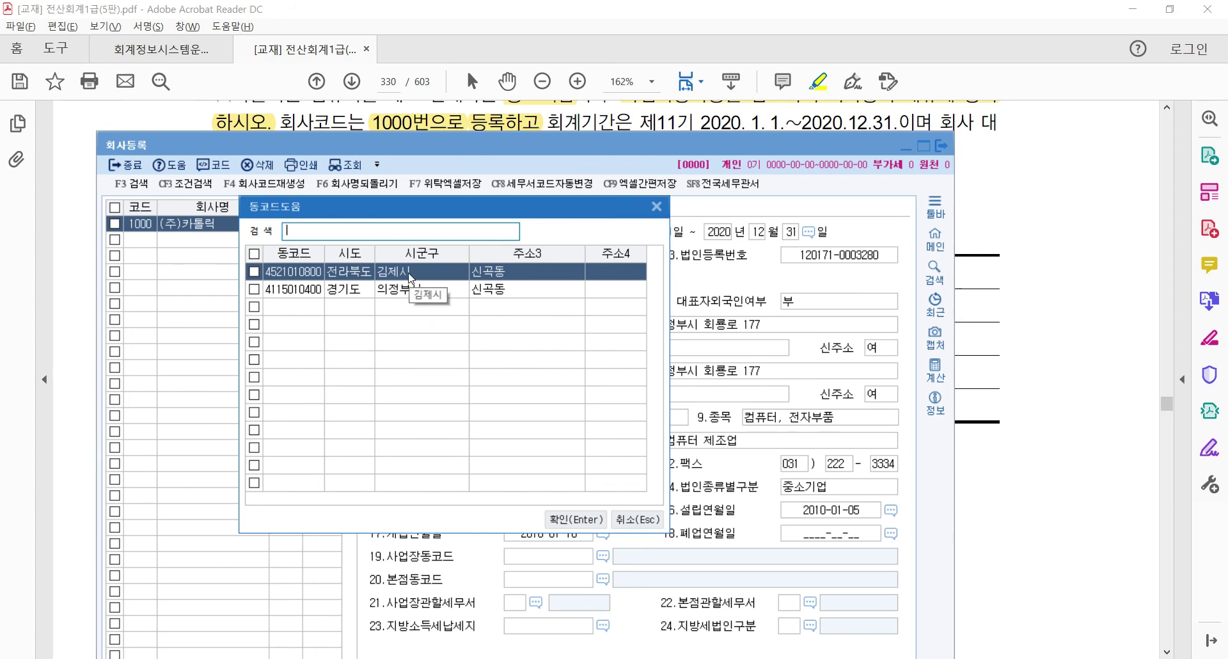
left_click(985, 351)
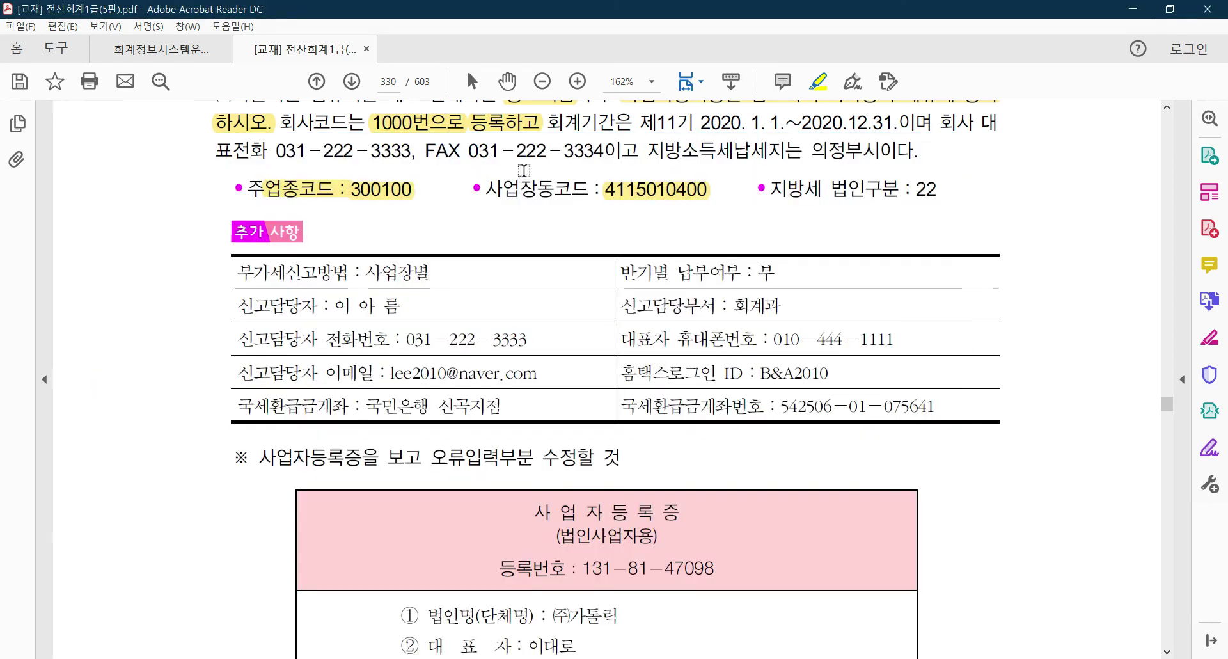
scroll(601, 448, "down", 3)
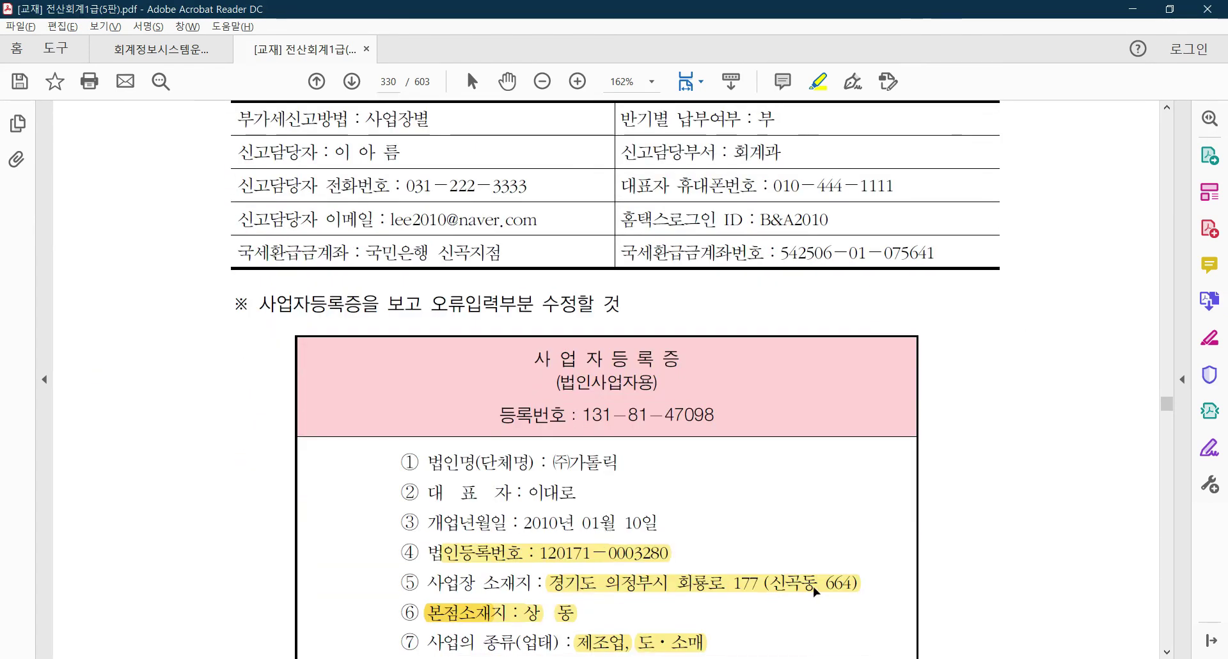
key("alt+Tab")
left_click(350, 297)
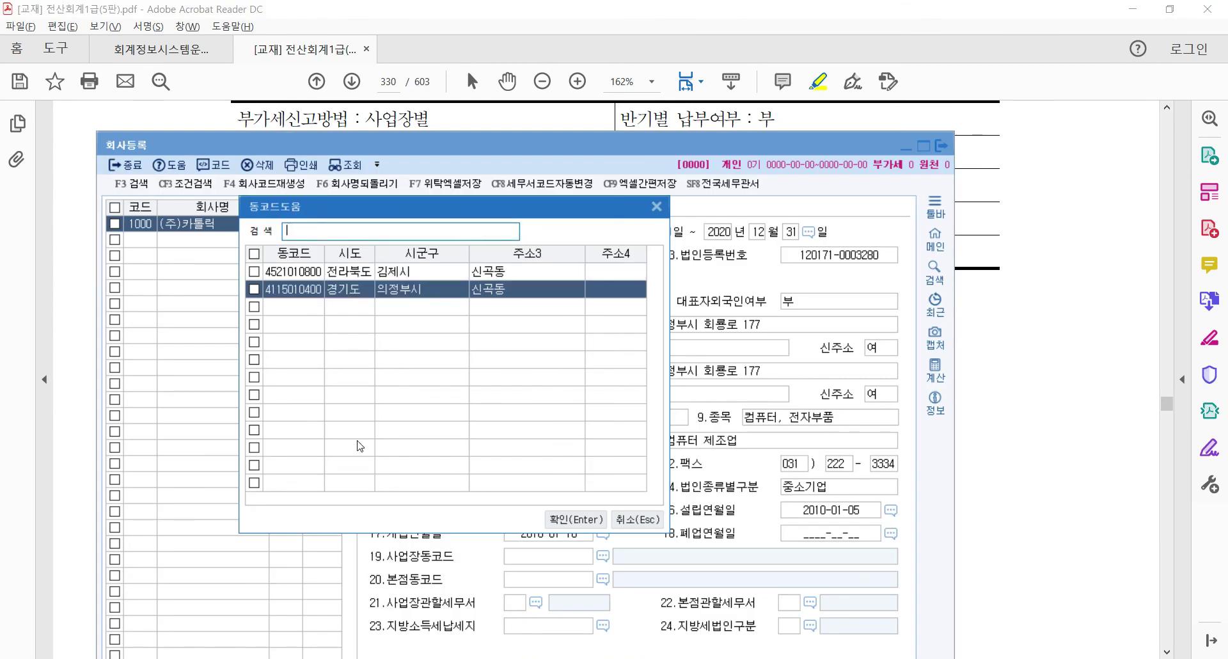
left_click(255, 290)
left_click_drag(486, 204, 340, 43)
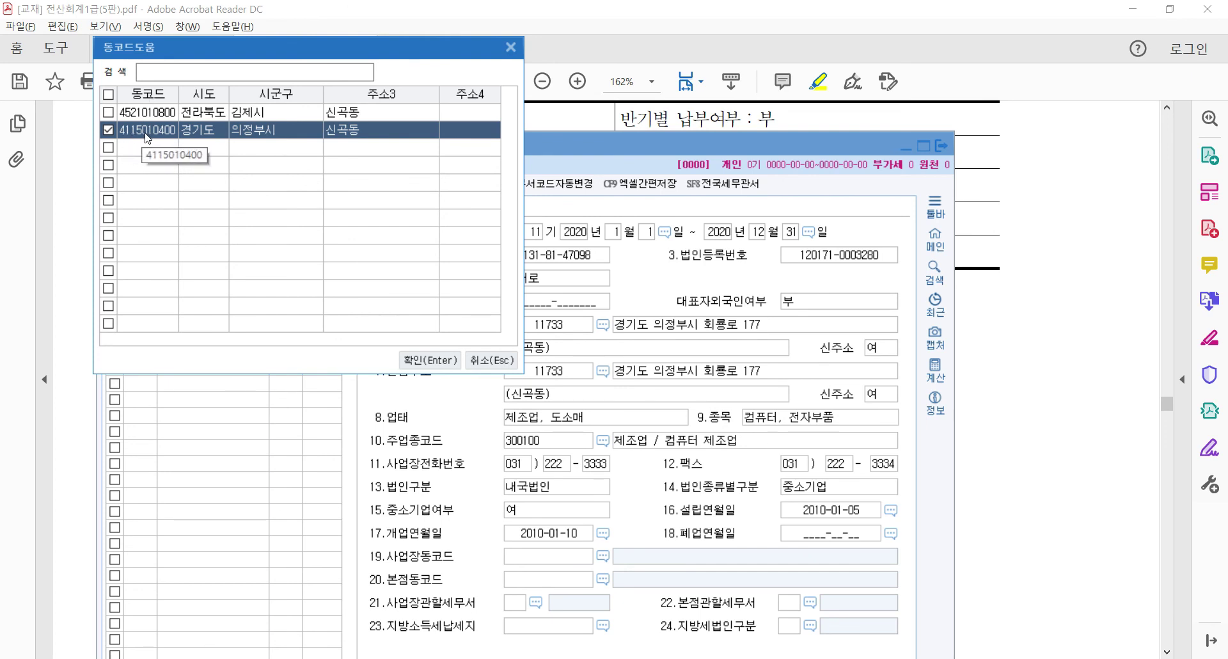
key("alt+Tab")
scroll(639, 231, "up", 5)
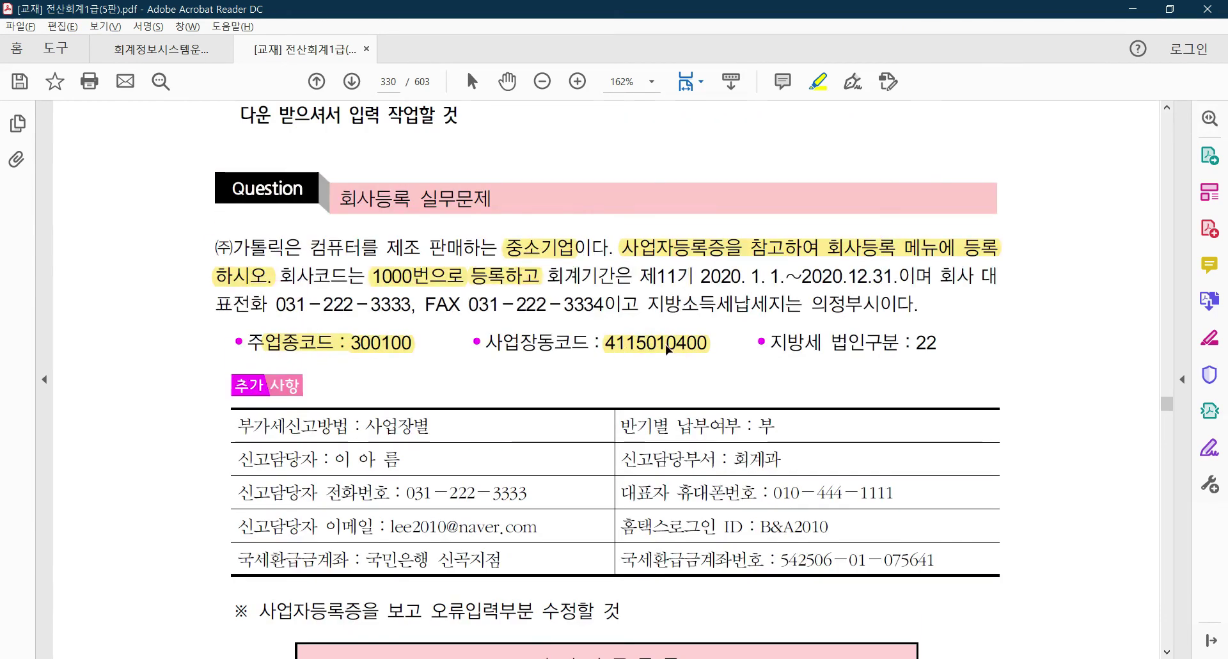
key("alt+Tab")
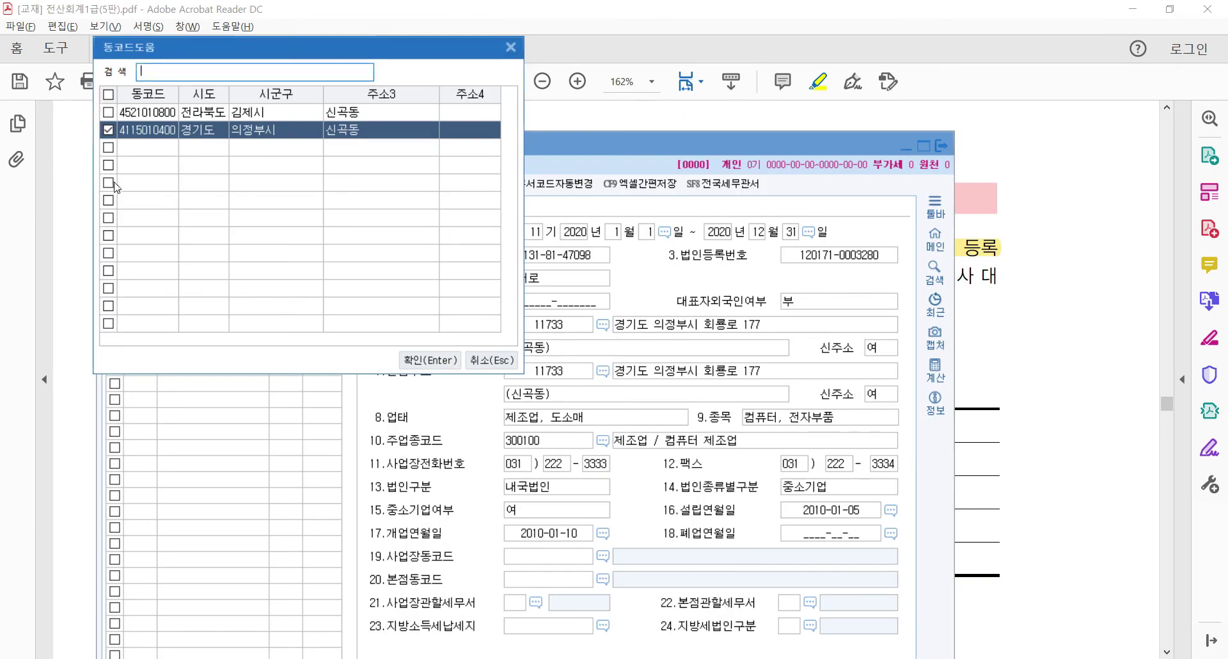
left_click(430, 360)
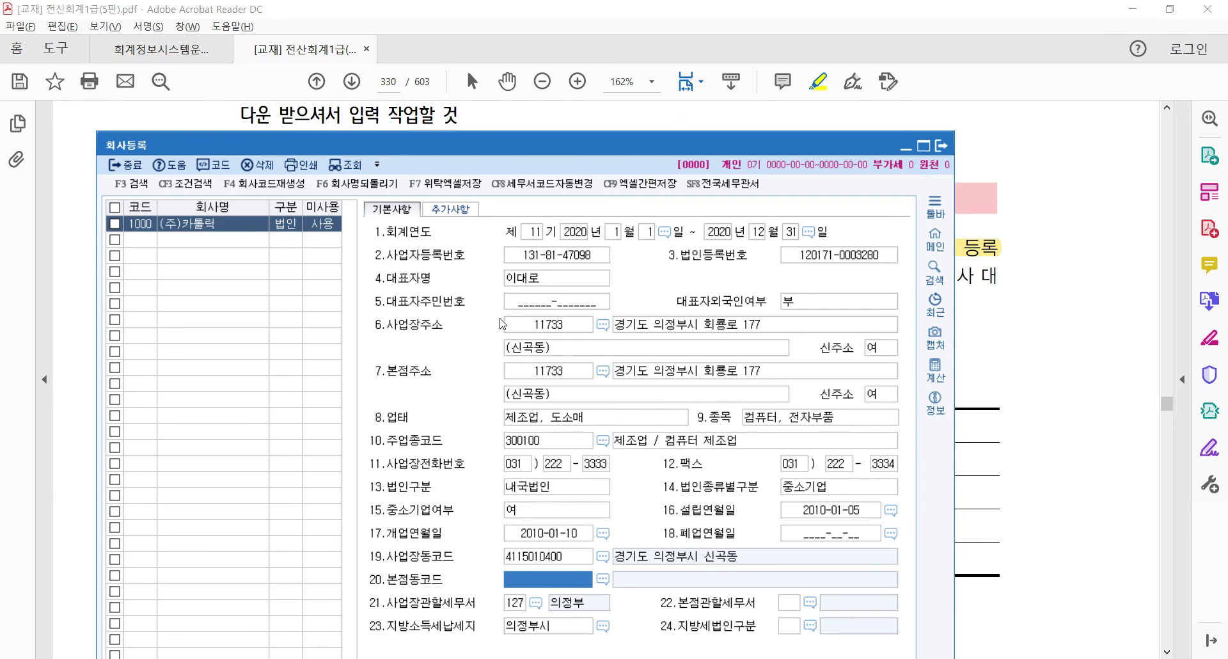
left_click(602, 579)
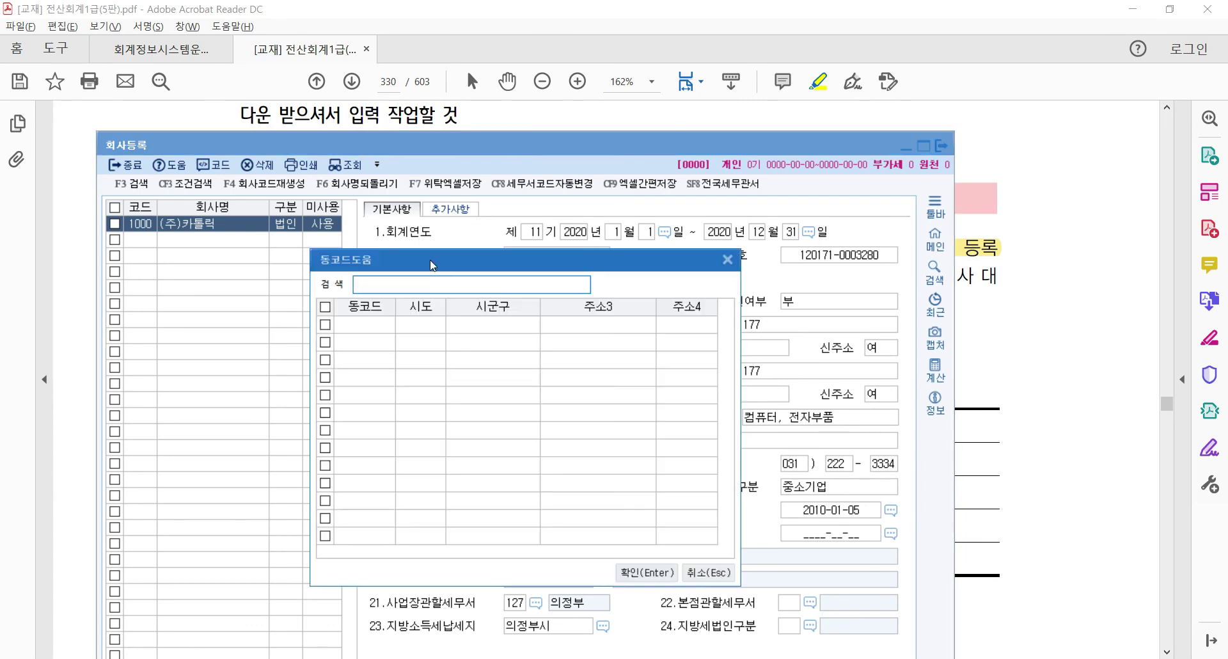
type("신ㄱ")
key("Return")
left_click(403, 346)
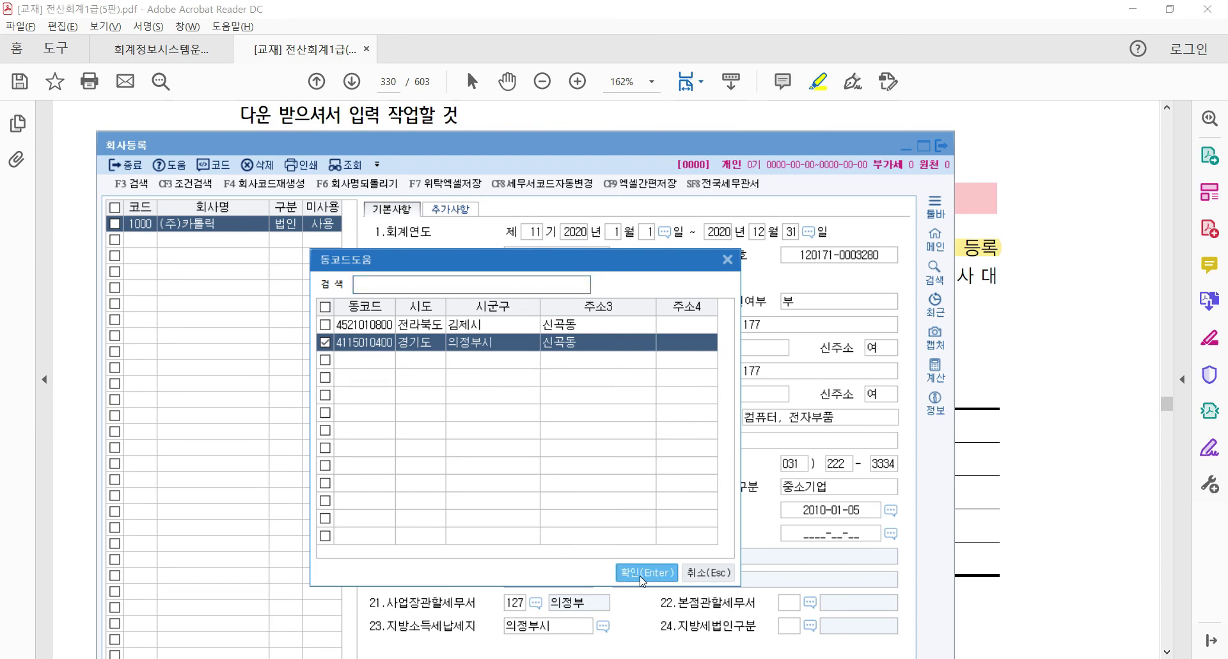
double_click(420, 342)
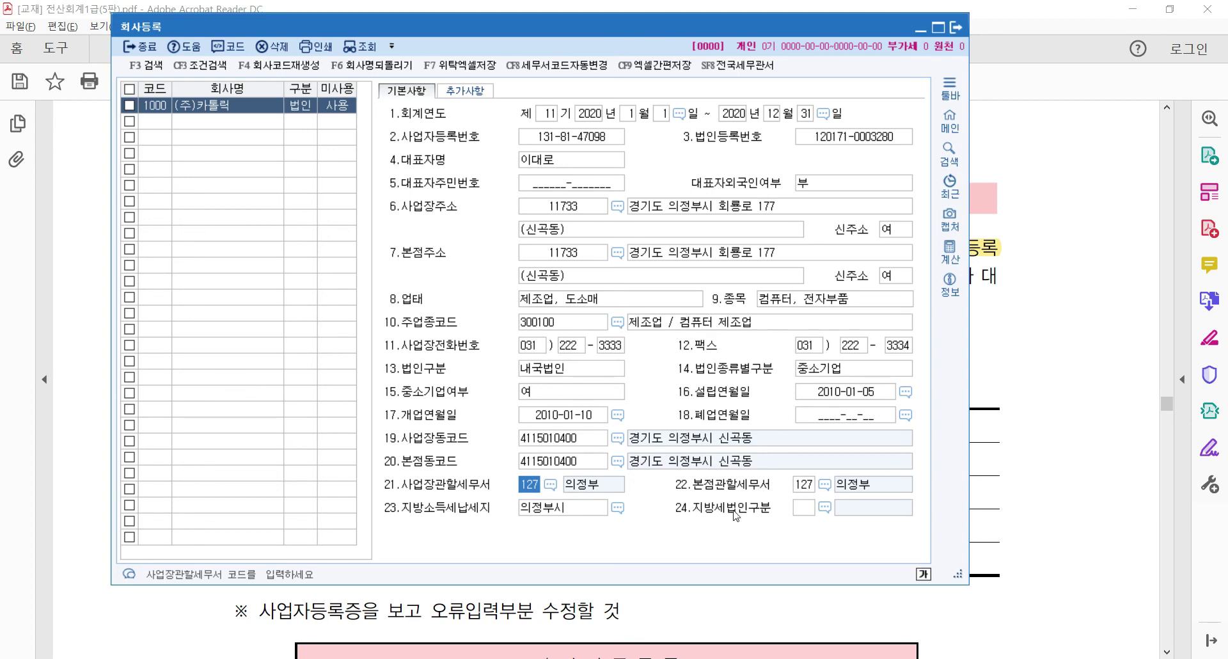
Following the textbook, enter 22 as the 지방세법인구분 local-tax corporate category
left_click(985, 278)
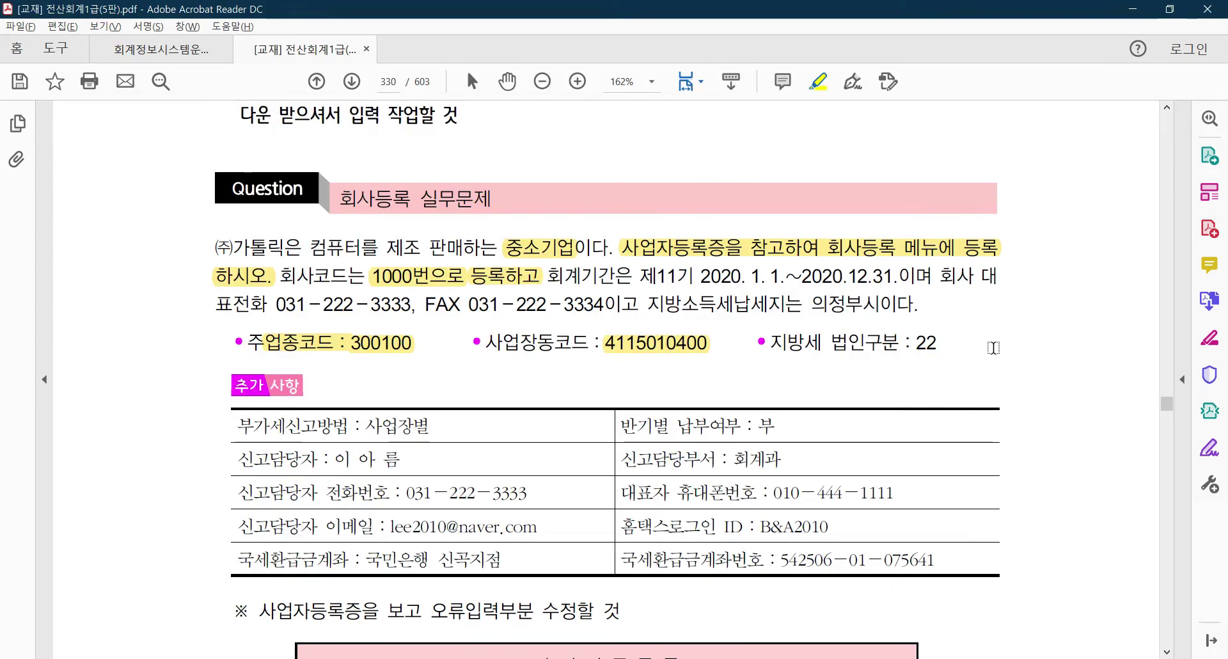
mouse_move(771, 341)
left_mouse_down()
mouse_move(967, 346)
mouse_move(973, 361)
mouse_move(936, 355)
left_mouse_up()
left_click(936, 435)
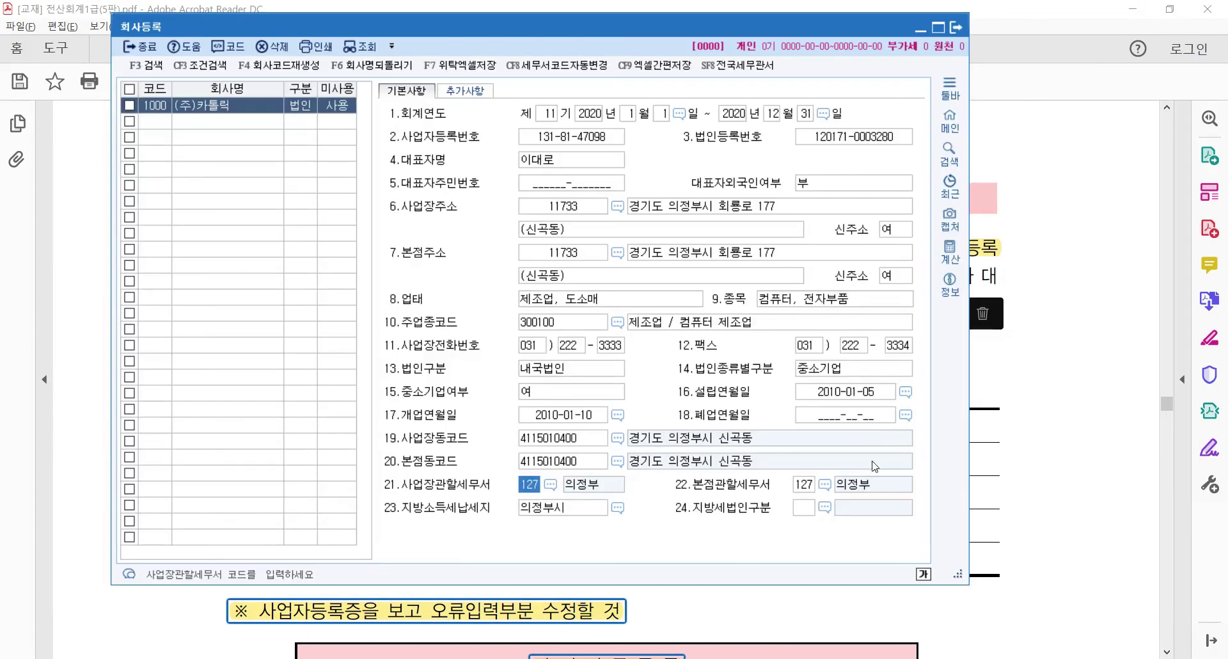
left_click(802, 507)
type("2")
key("Return")
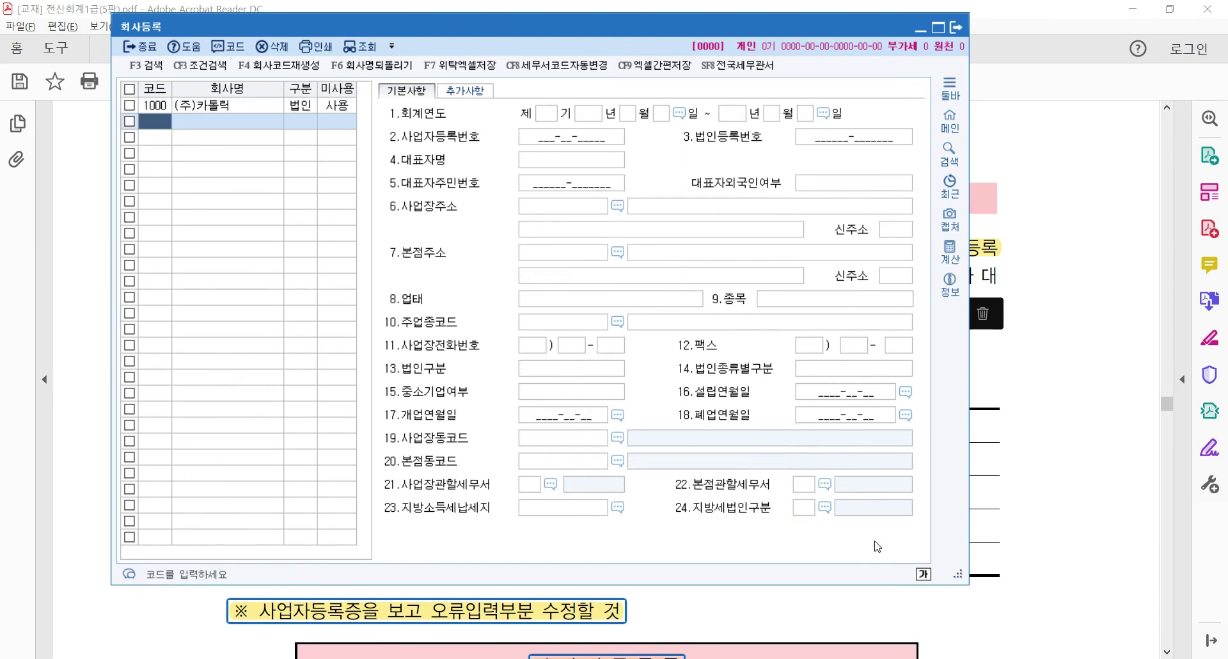
Reselect company 1000, confirm the saved value 22, and view the 추가사항 details
left_click(273, 110)
left_click(810, 508)
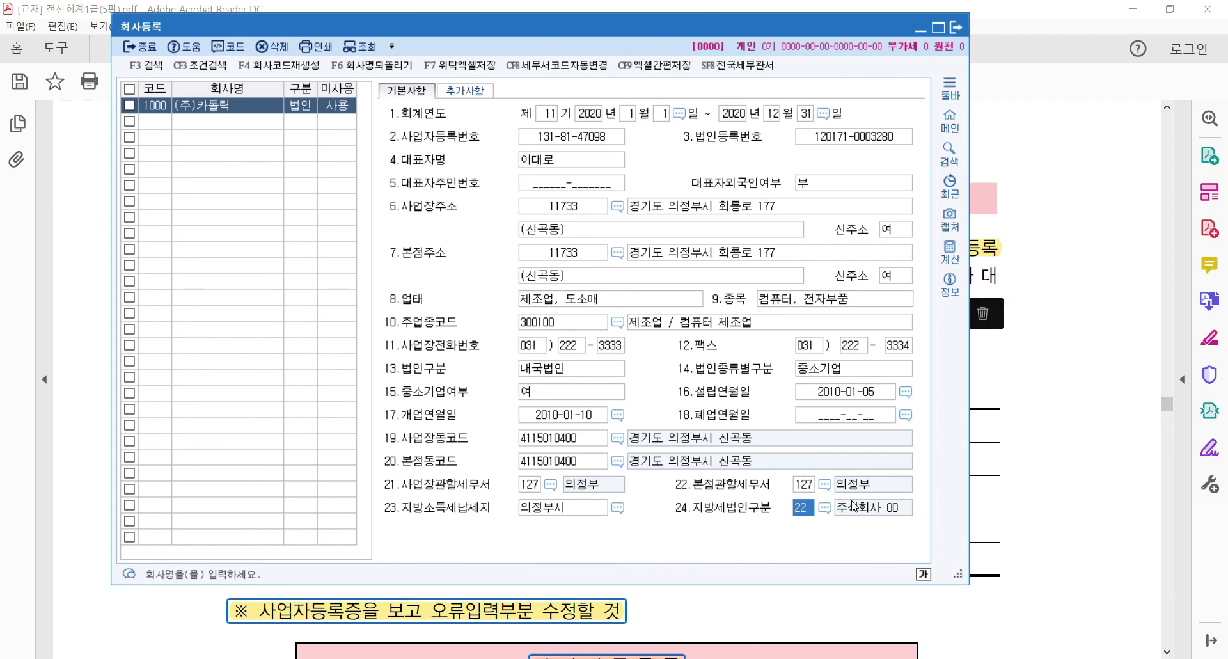
left_click(476, 96)
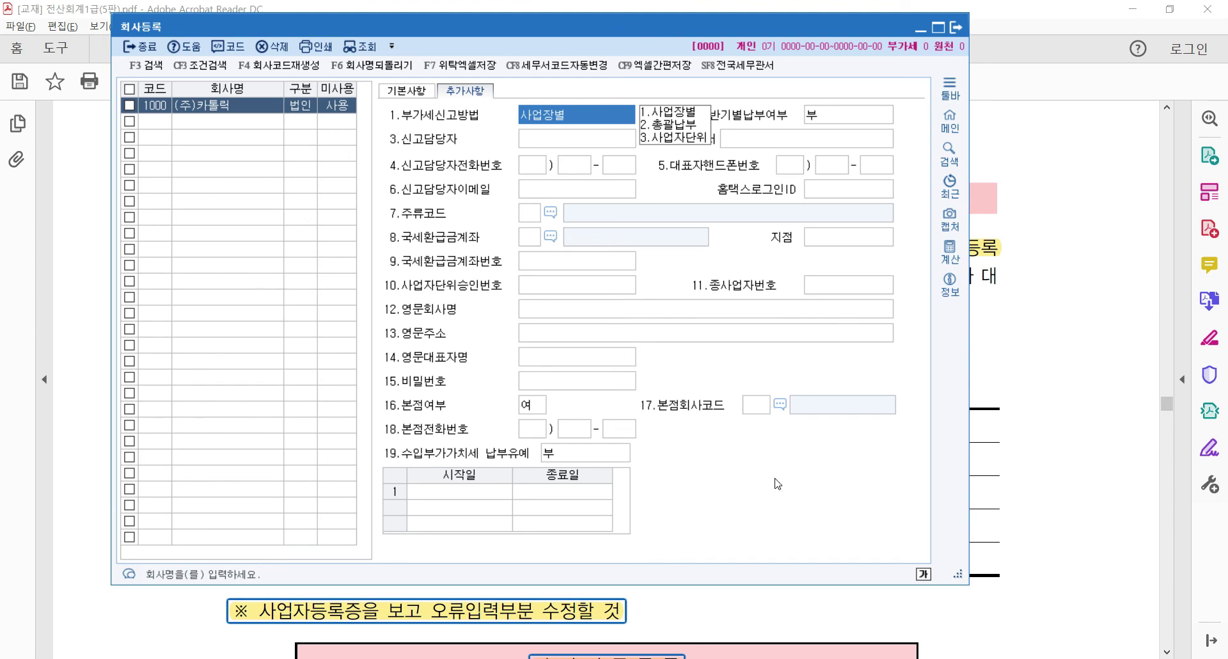
Remove the stray highlights over the textbook's additional-info table
key("alt+Tab")
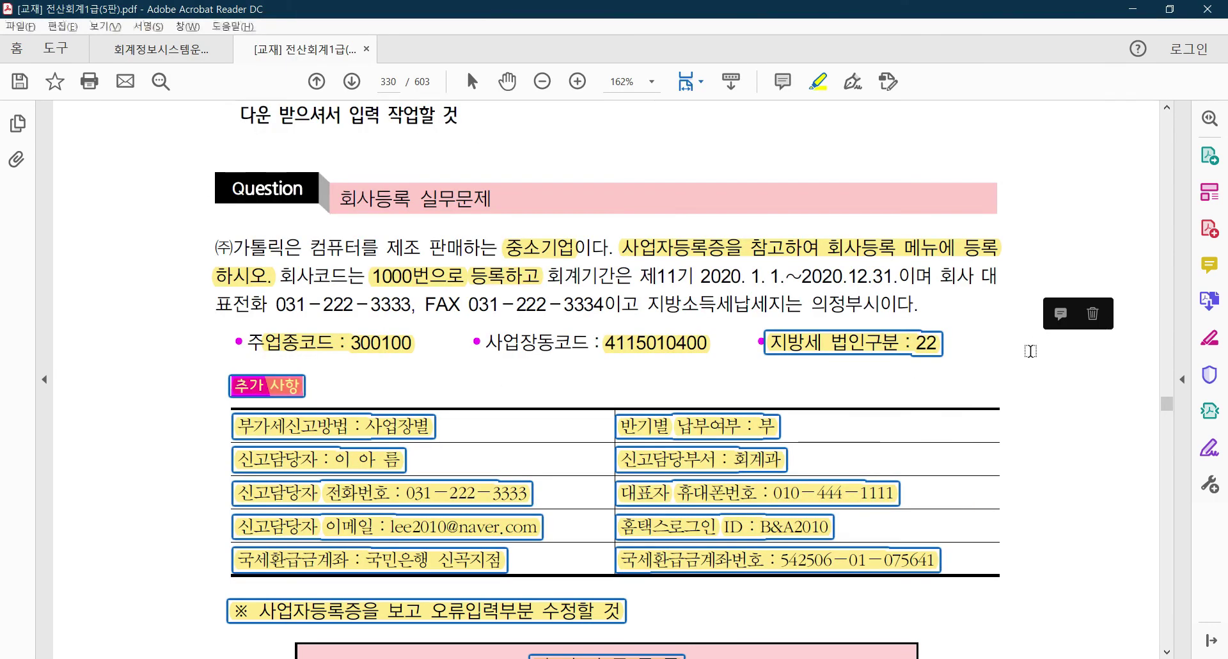
scroll(210, 344, "down", 2)
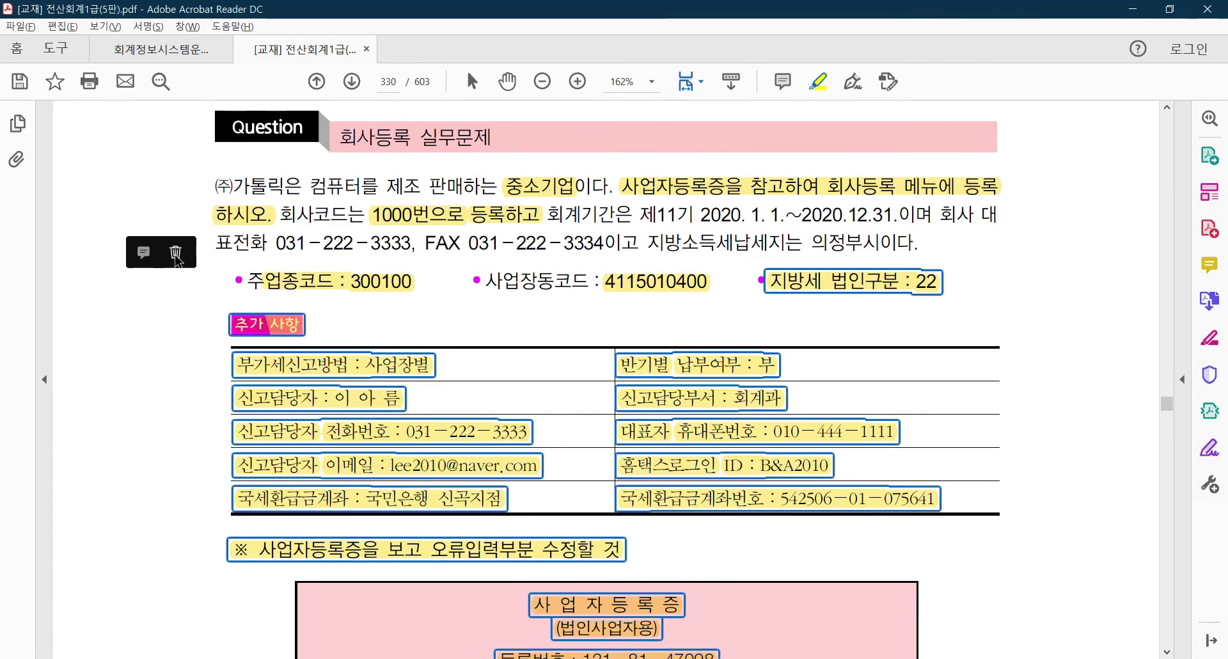
left_click(175, 253)
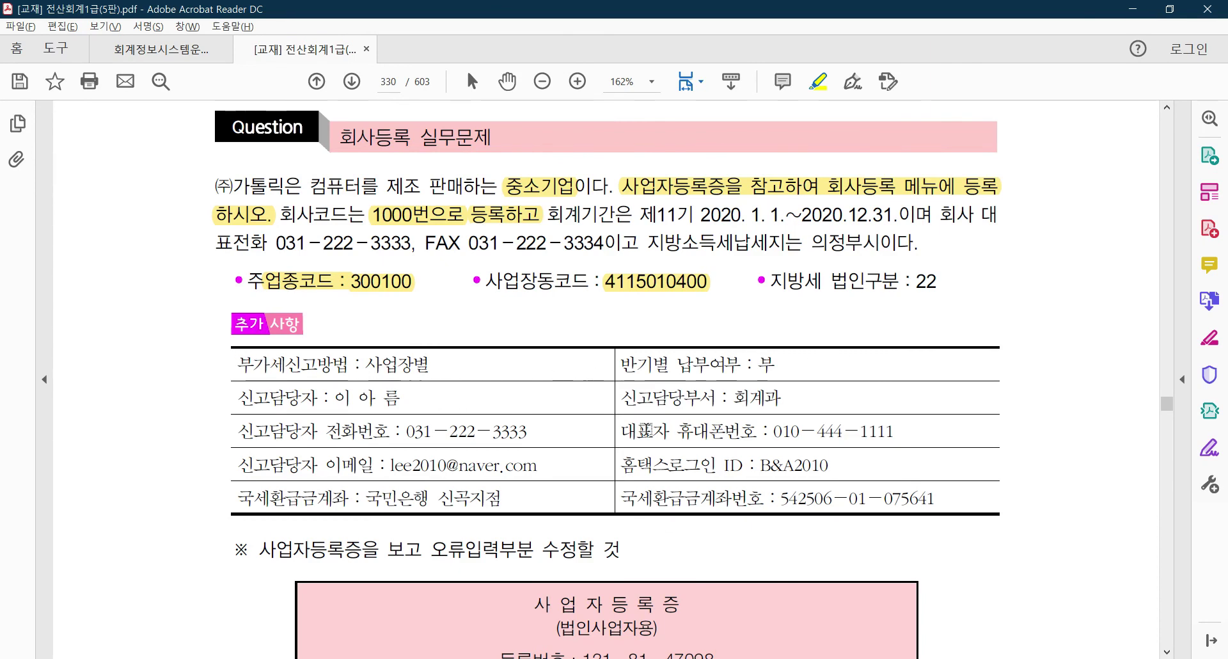
key("alt+Tab")
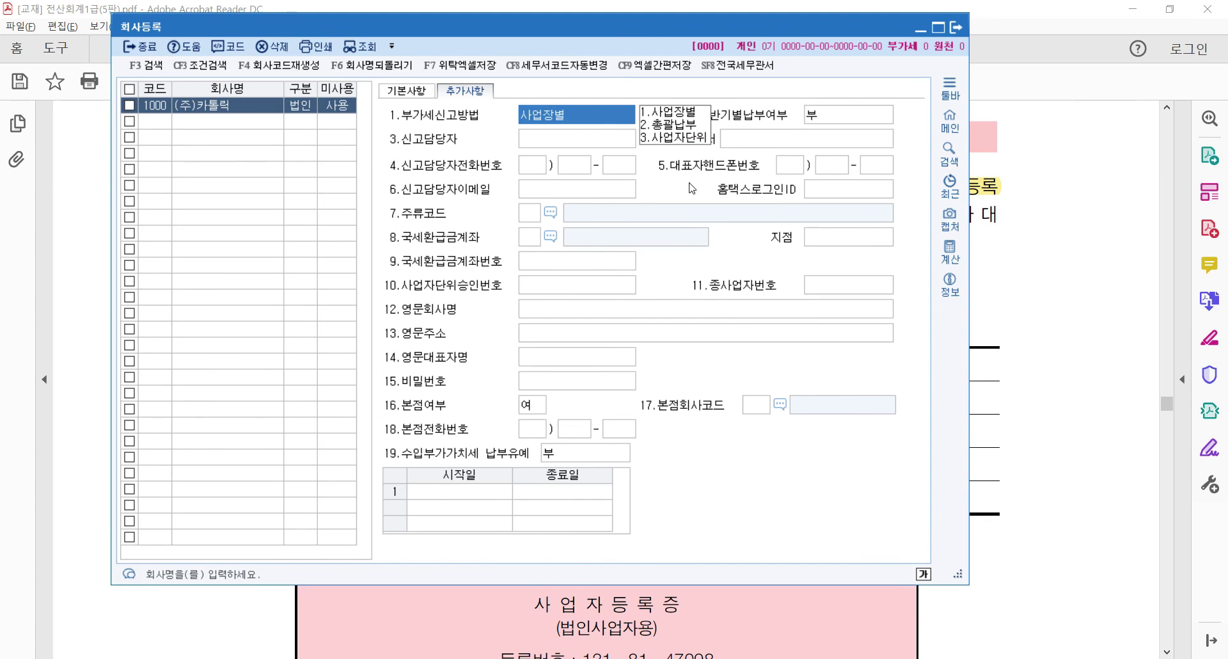
Check the Hometax login ID in the textbook, then return to the 기본사항 tab
left_click(844, 196)
key("alt+Tab")
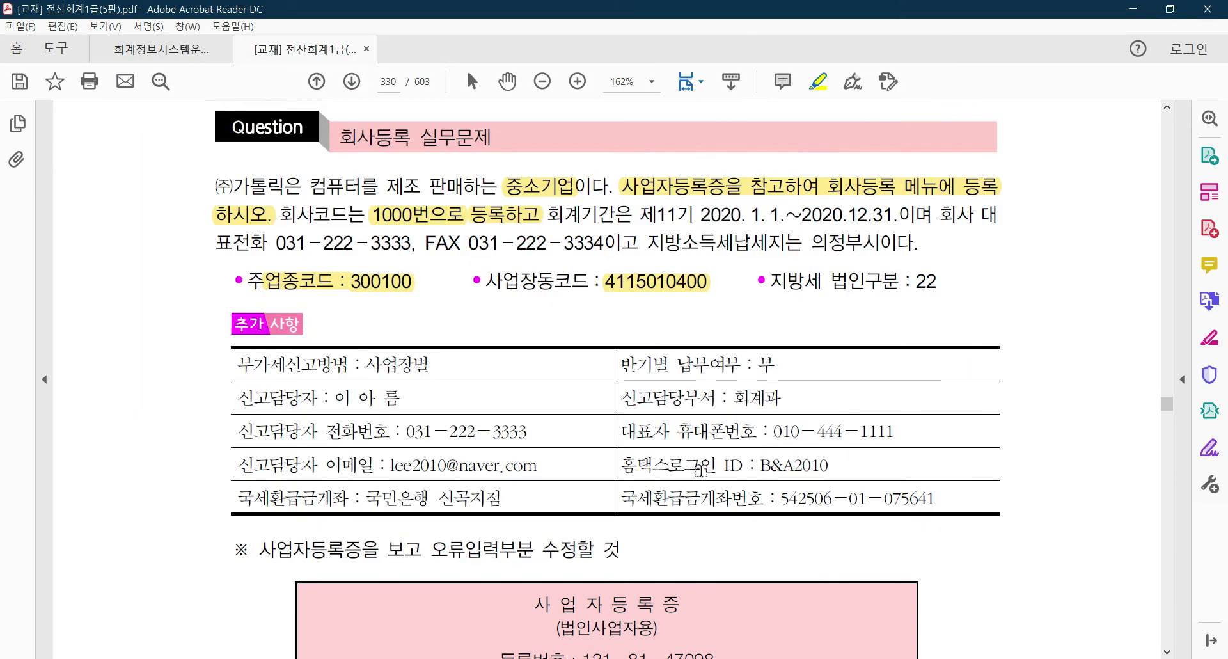
left_click_drag(621, 465, 831, 471)
left_click(830, 482)
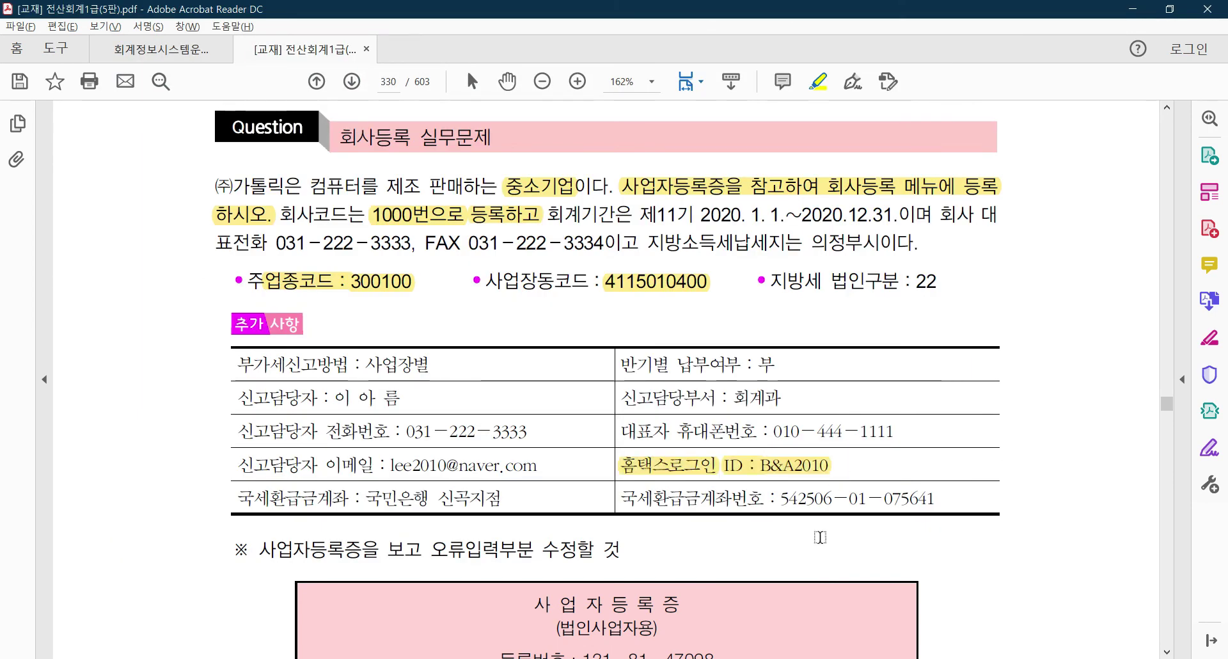
key("alt+Tab")
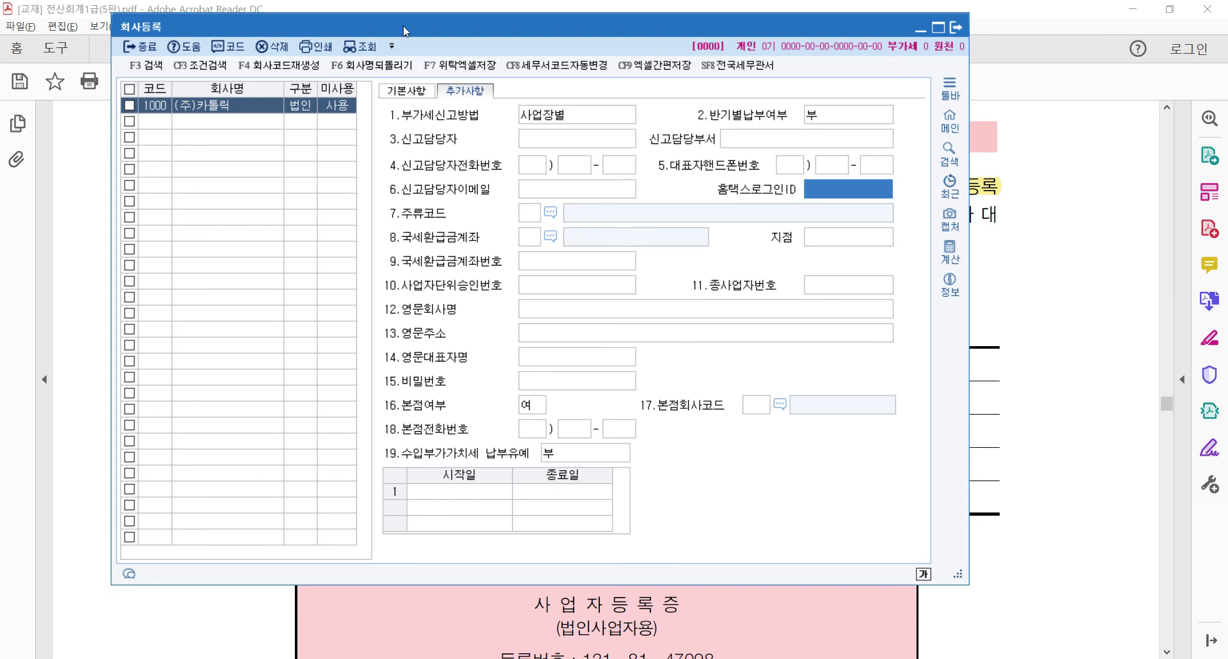
left_click(407, 90)
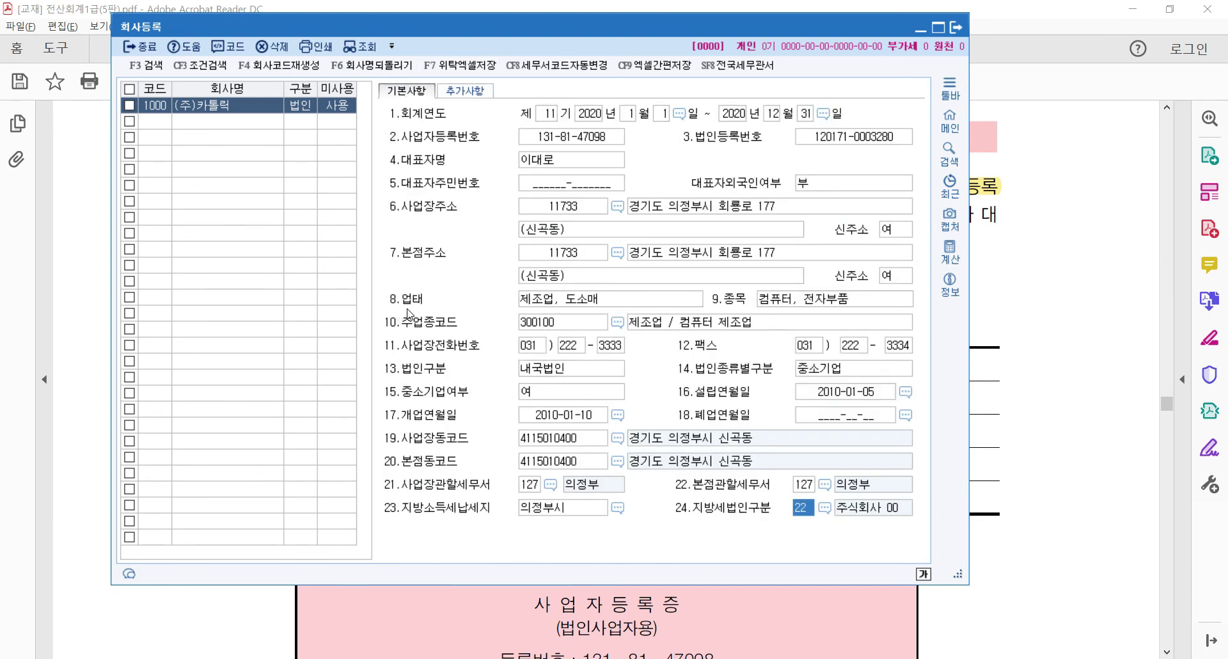